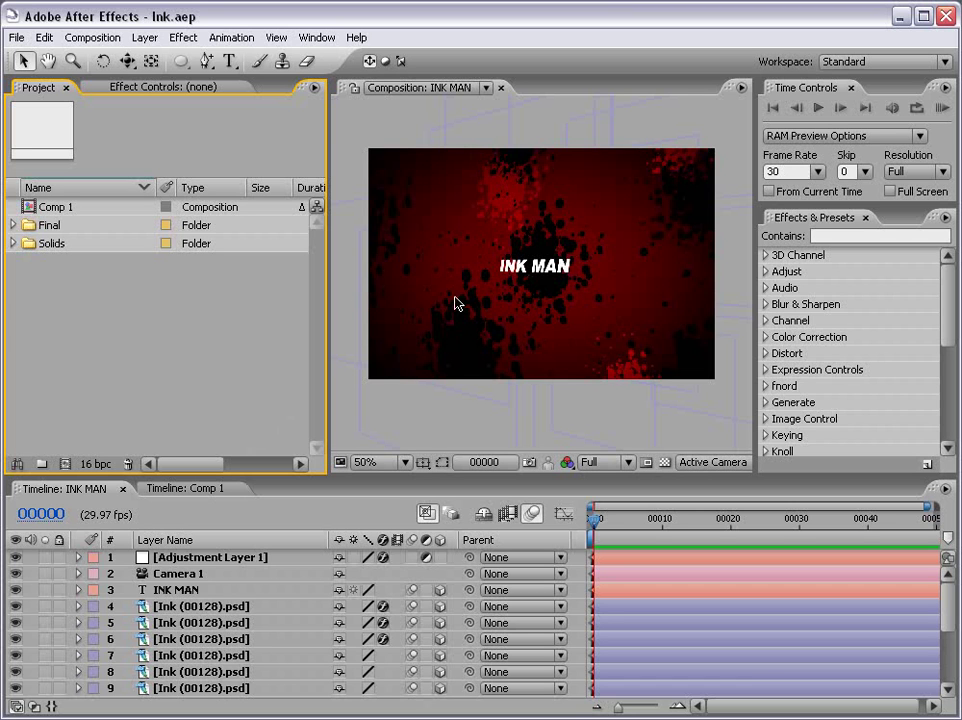
Preview the INK MAN title full-screen, then play back Comp 1's ink drop animation
key(grave)
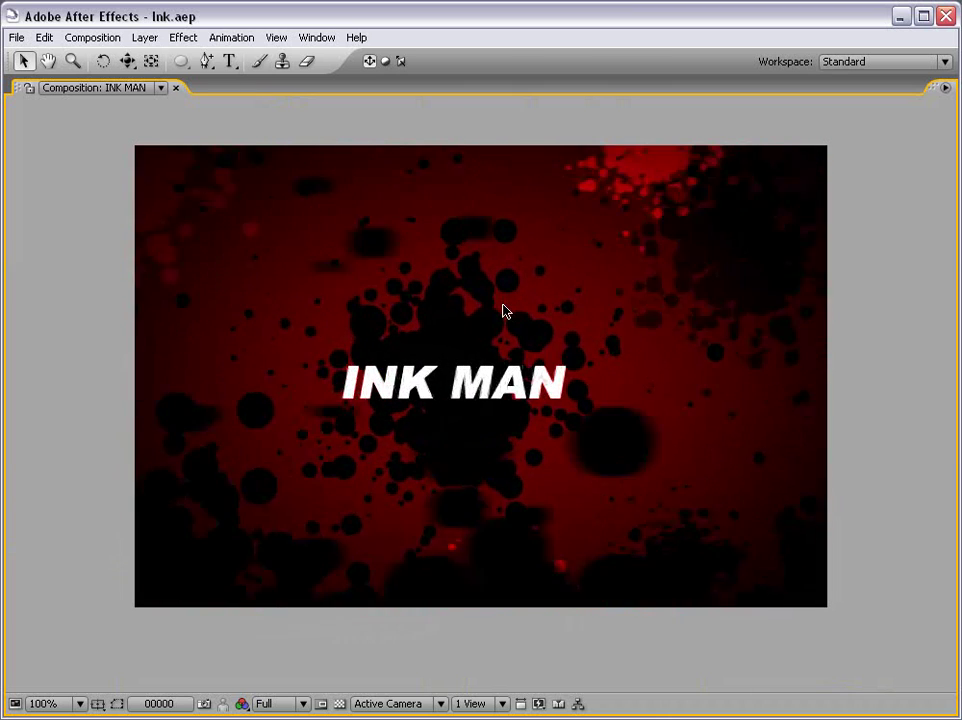
key(grave)
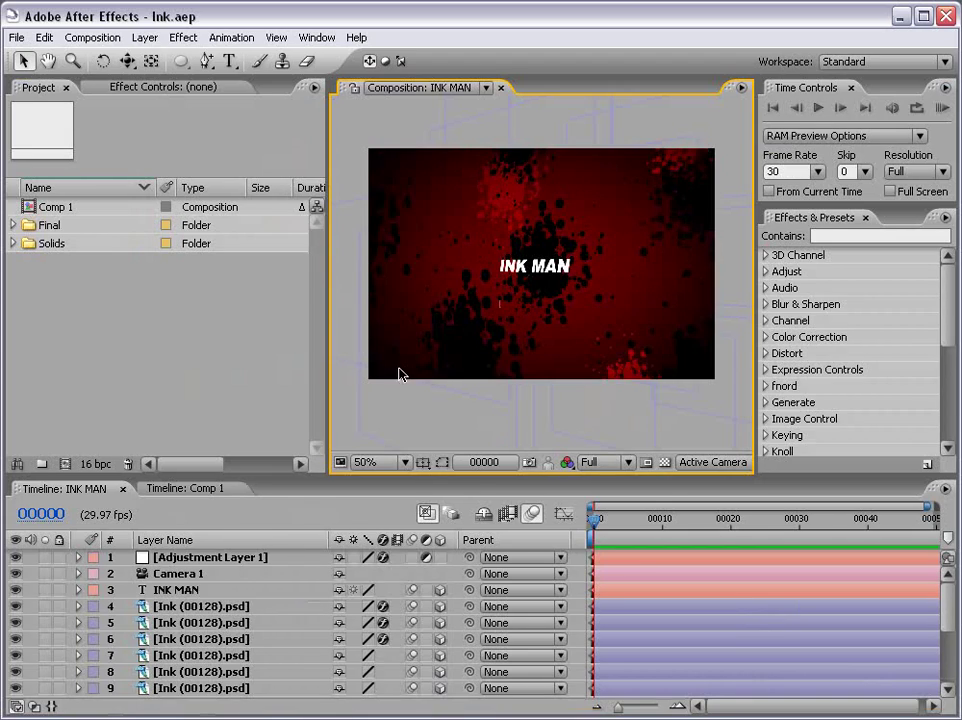
click(230, 488)
key(grave)
key(space)
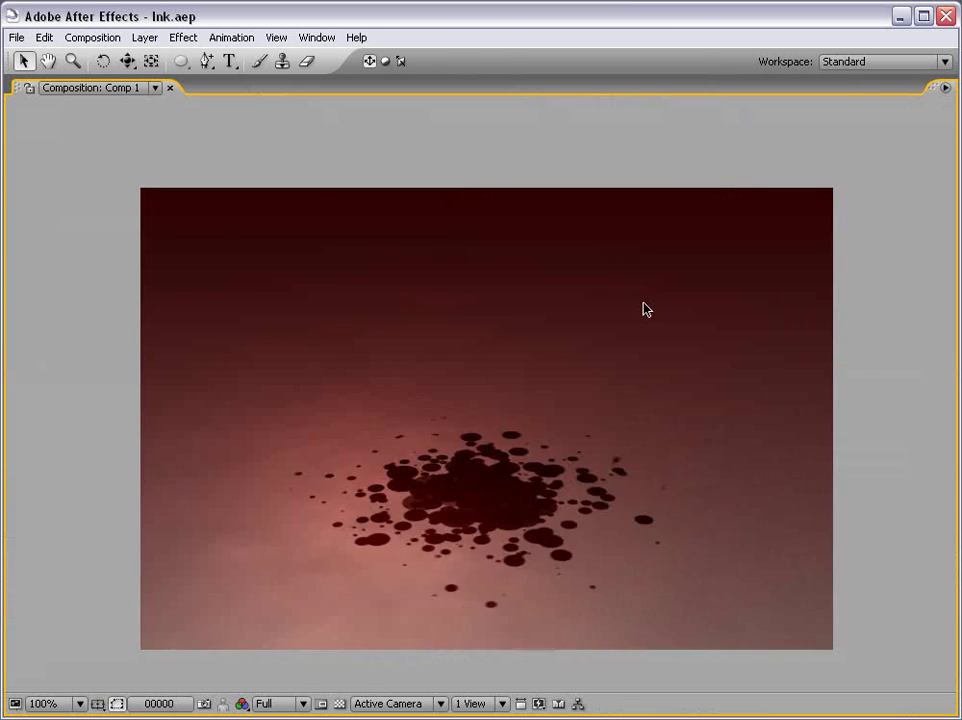
key(space)
key(grave)
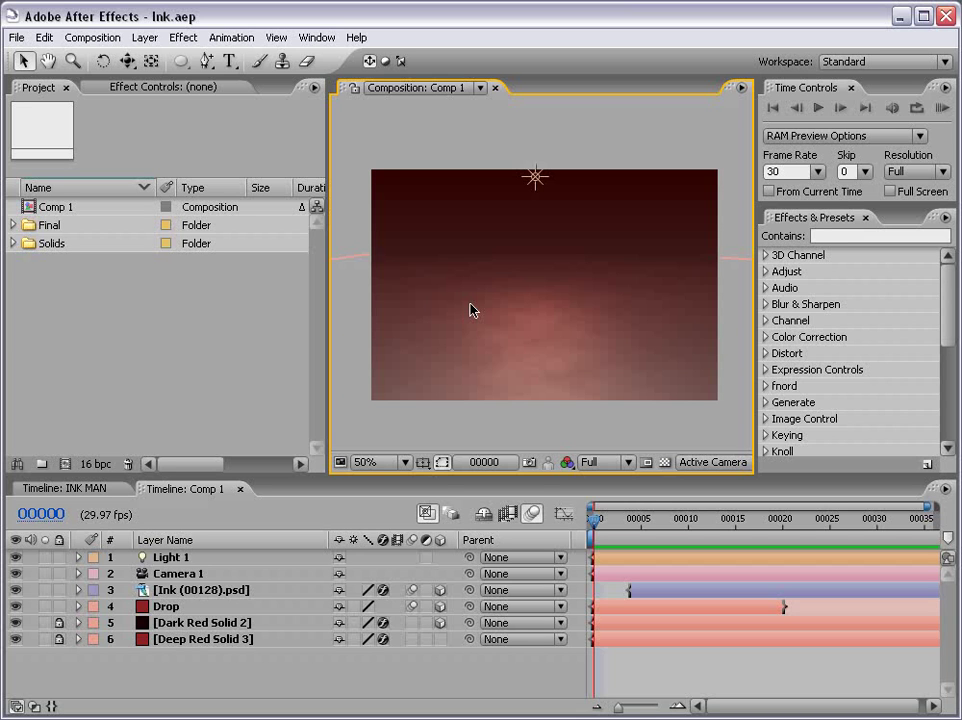
Create Comp 2 as a new composition using the NTSC DV preset
click(178, 307)
click(93, 38)
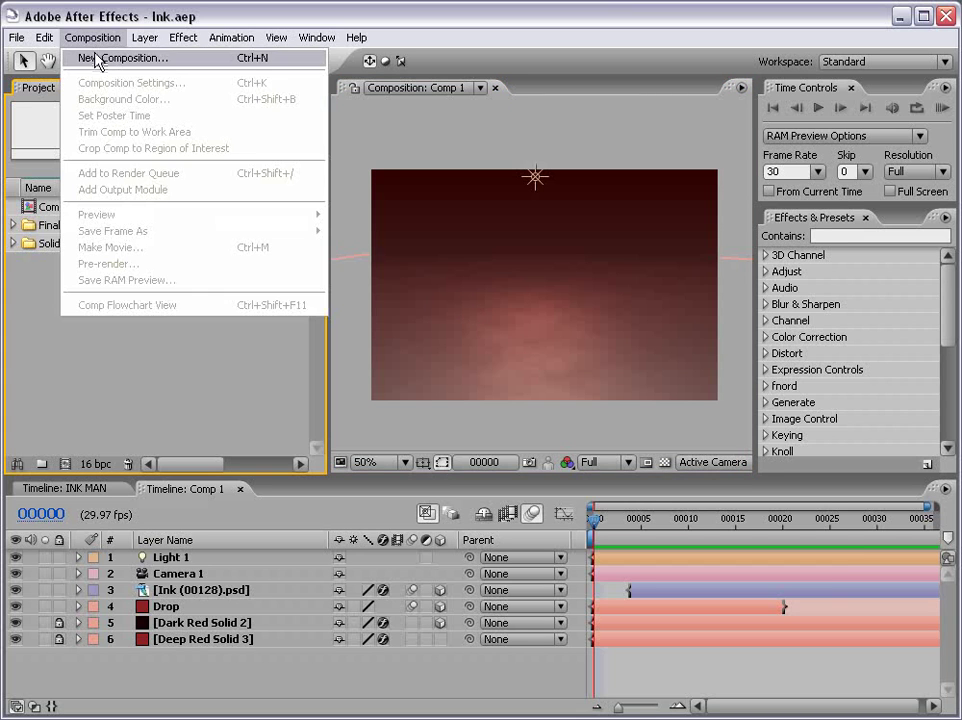
click(100, 57)
click(533, 390)
click(547, 470)
drag(535, 290, 477, 229)
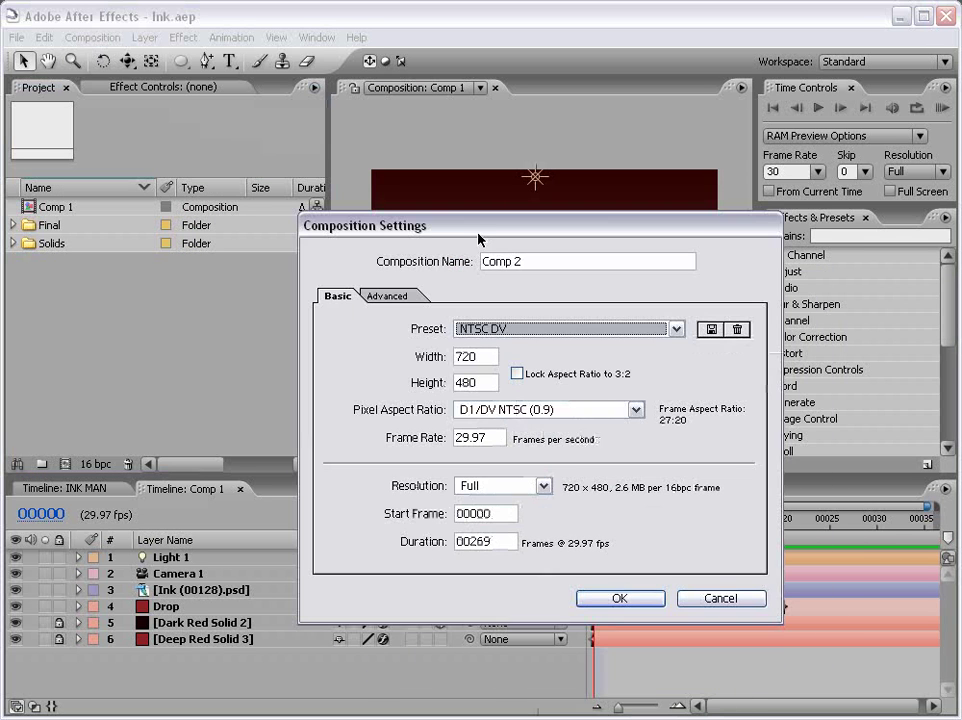
click(619, 598)
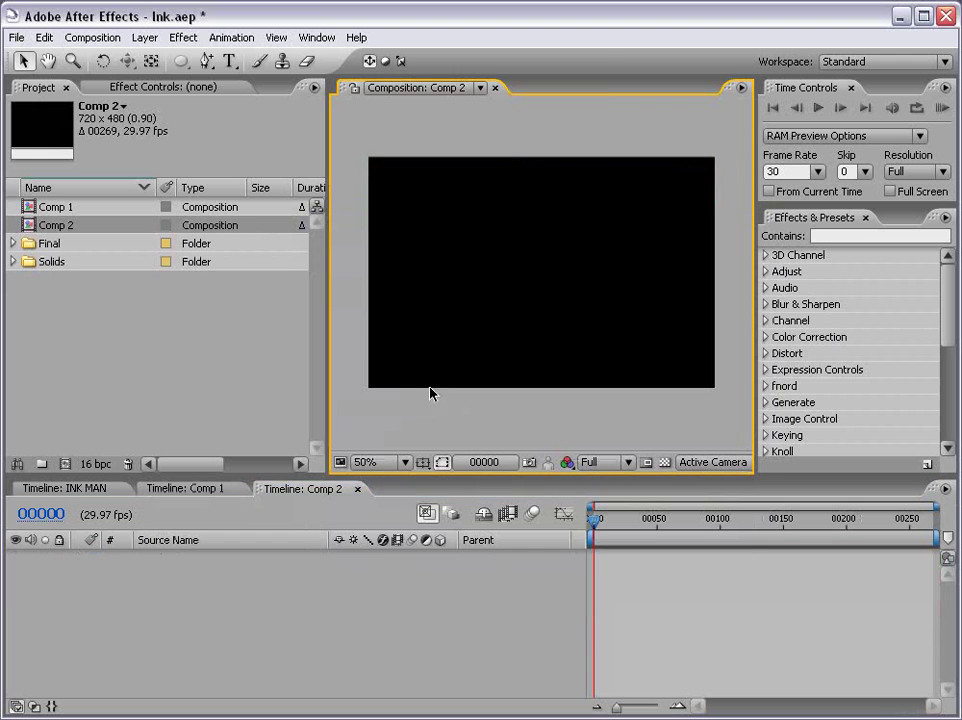
Add a full-frame white solid layer to Comp 2
click(144, 38)
mouse_move(156, 57)
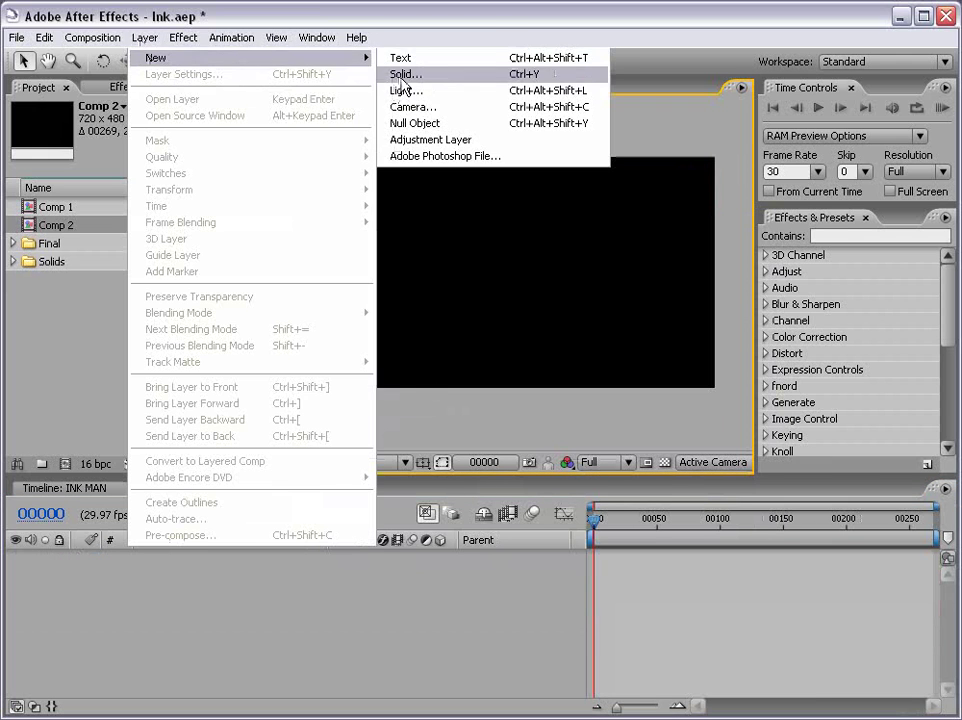
click(412, 73)
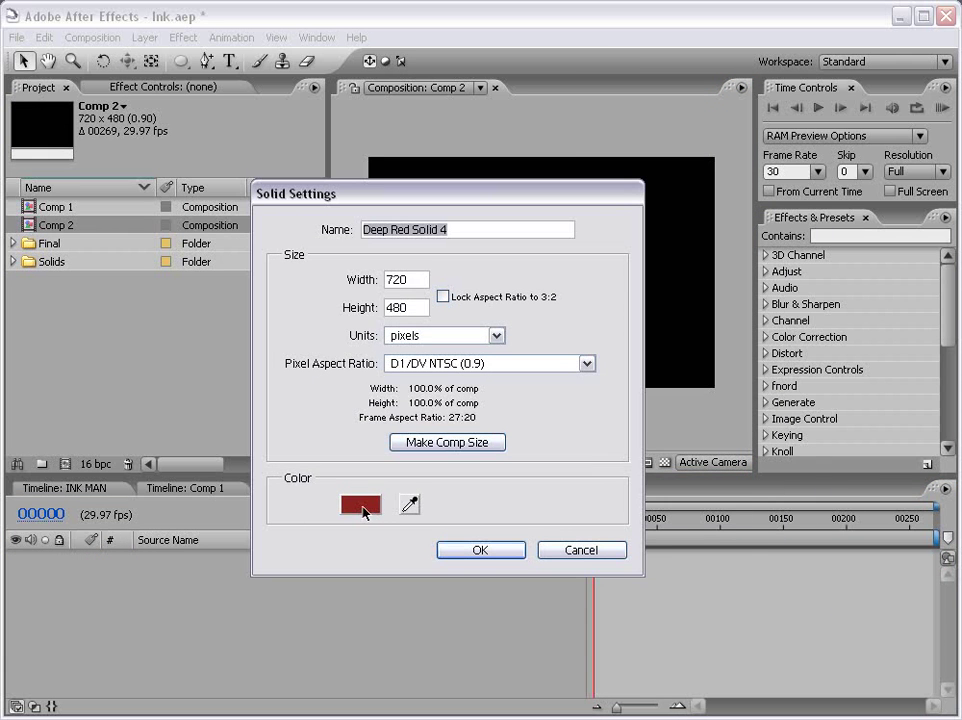
click(368, 513)
click(698, 305)
click(478, 546)
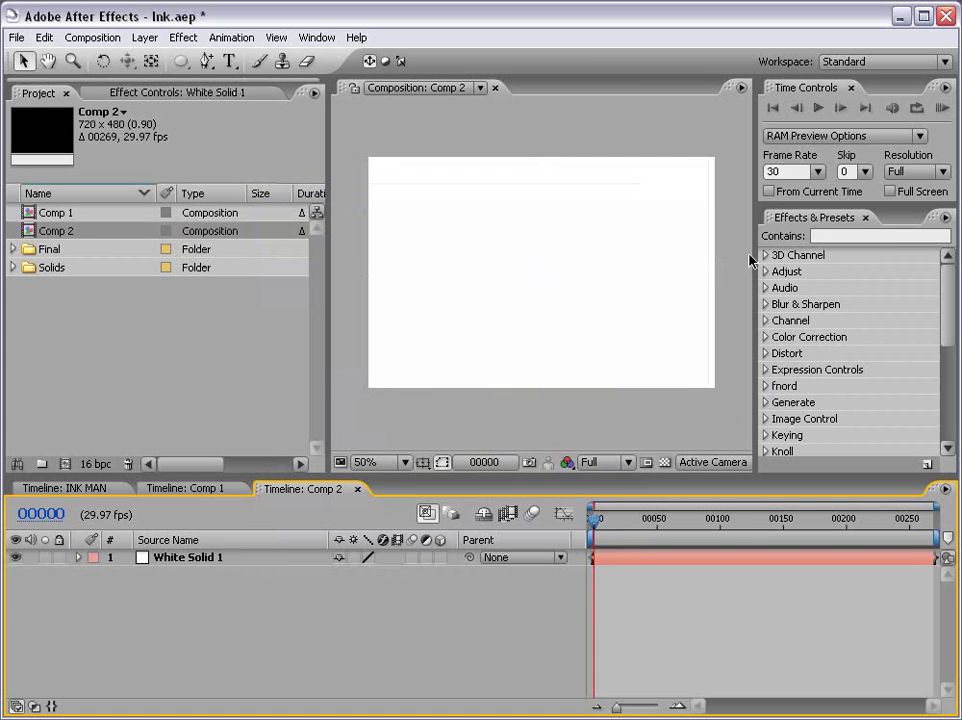
Apply CC Particle World to White Solid 1 and inspect the particles at frame 30
click(830, 236)
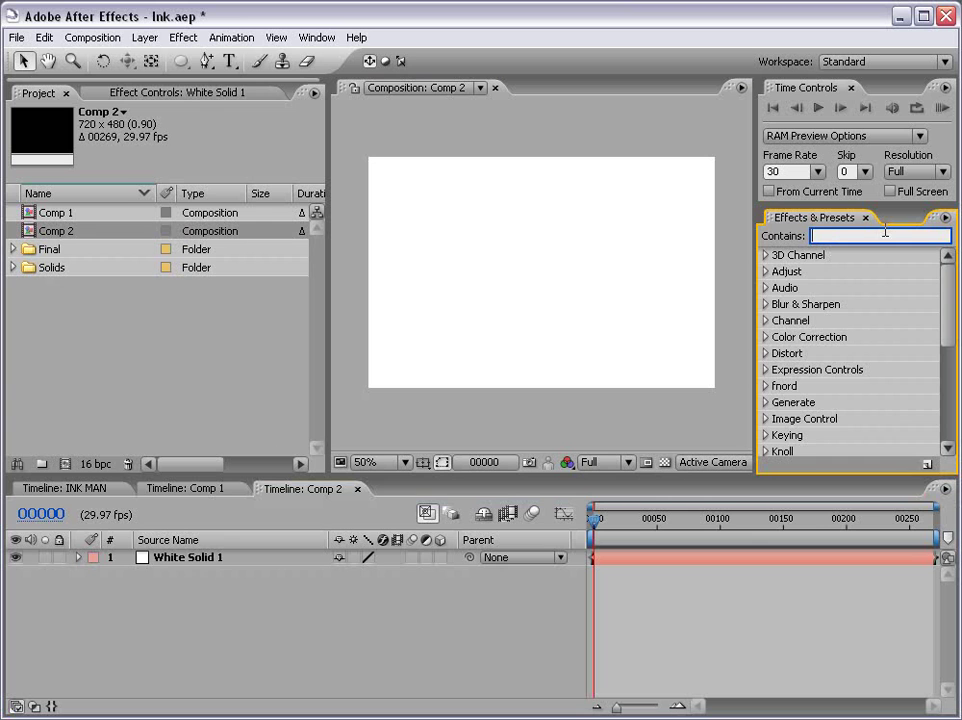
text(part)
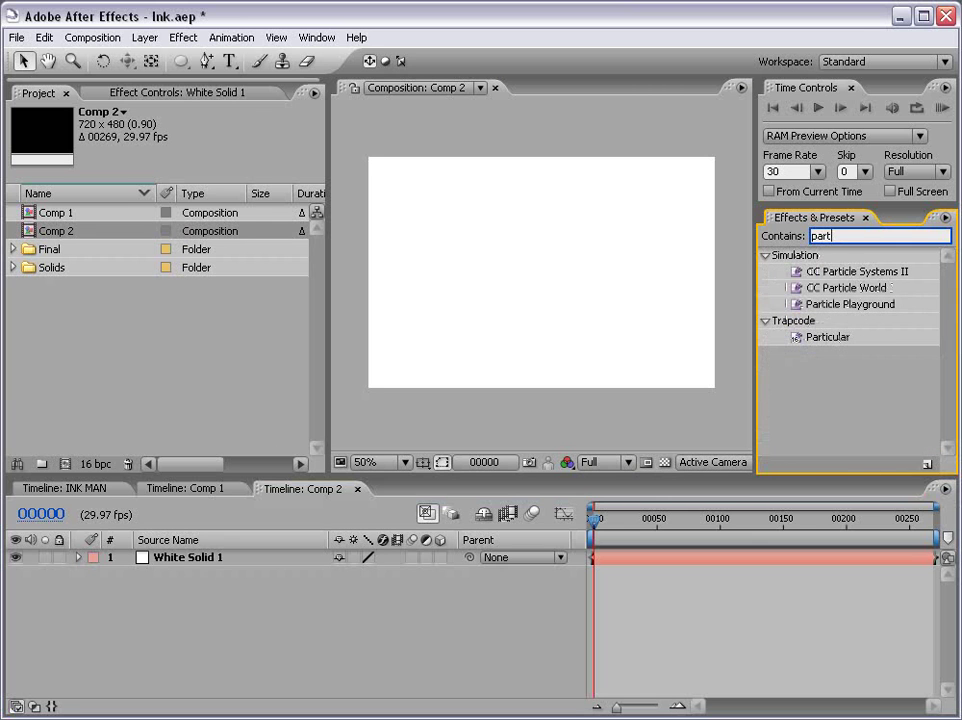
text(icl)
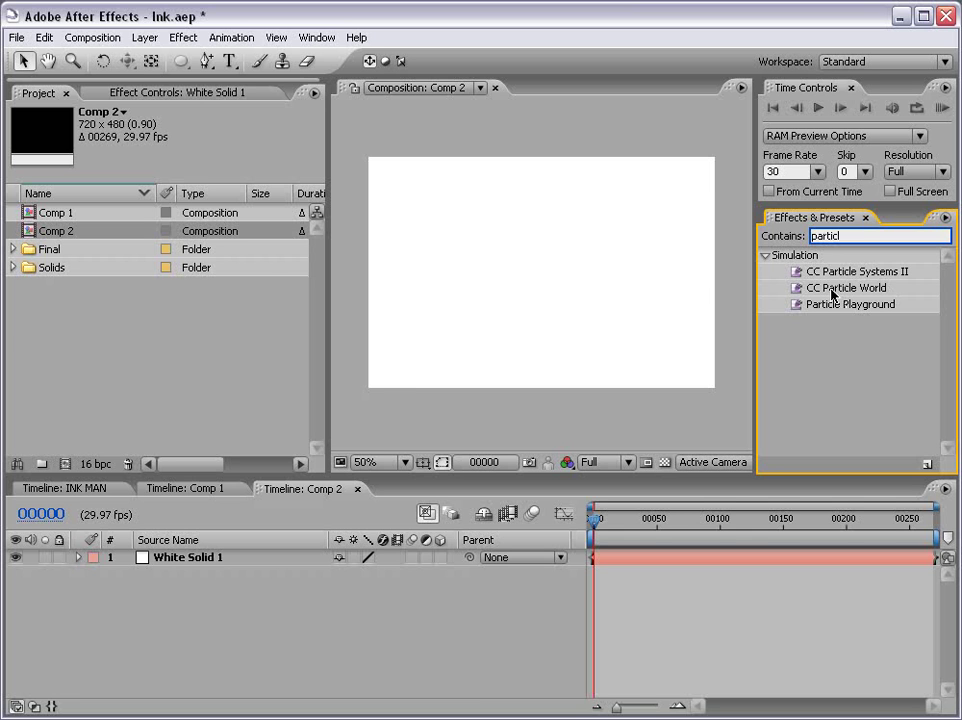
drag(831, 290, 566, 273)
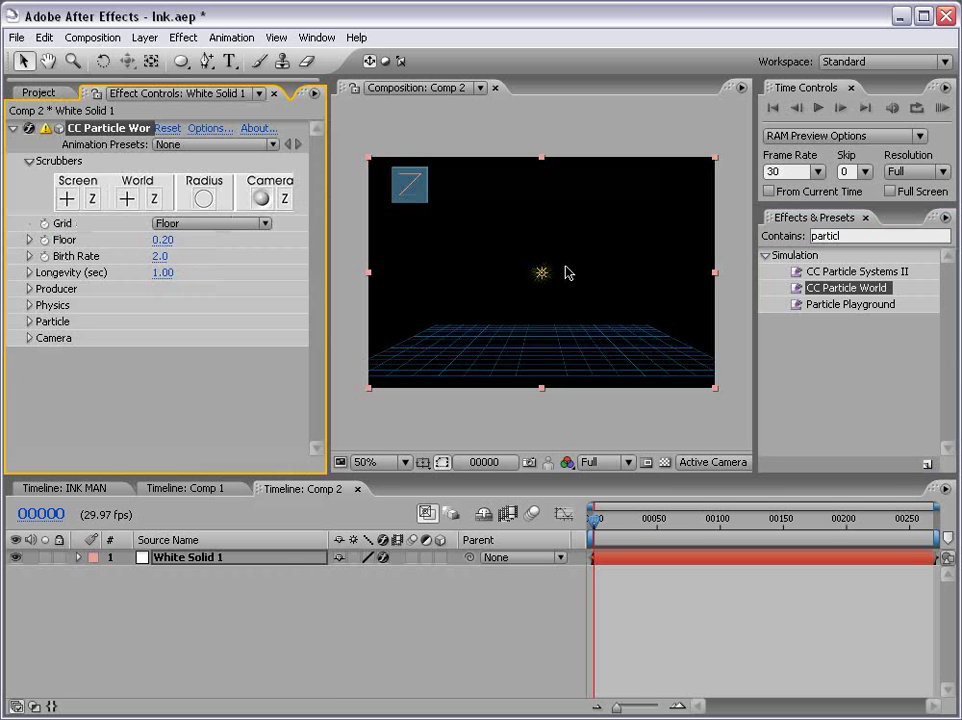
mouse_move(597, 520)
mouse_down()
mouse_move(648, 527)
mouse_move(603, 529)
mouse_move(632, 533)
mouse_up()
key(period)
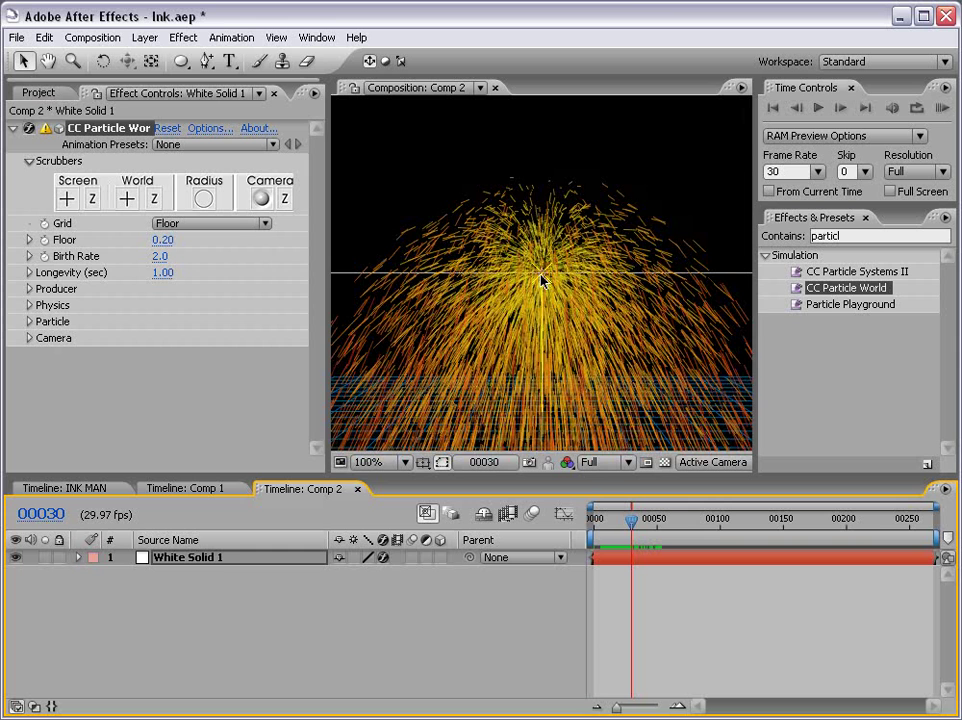
key(comma)
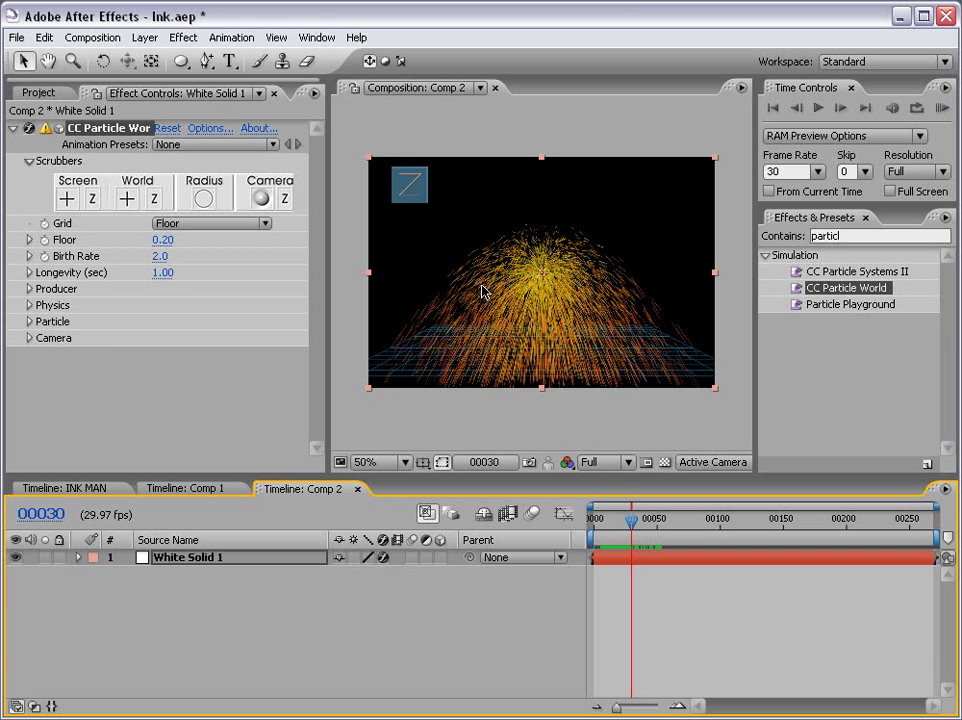
Turn CC Particle World's Grid off and set Gravity to 0
click(197, 223)
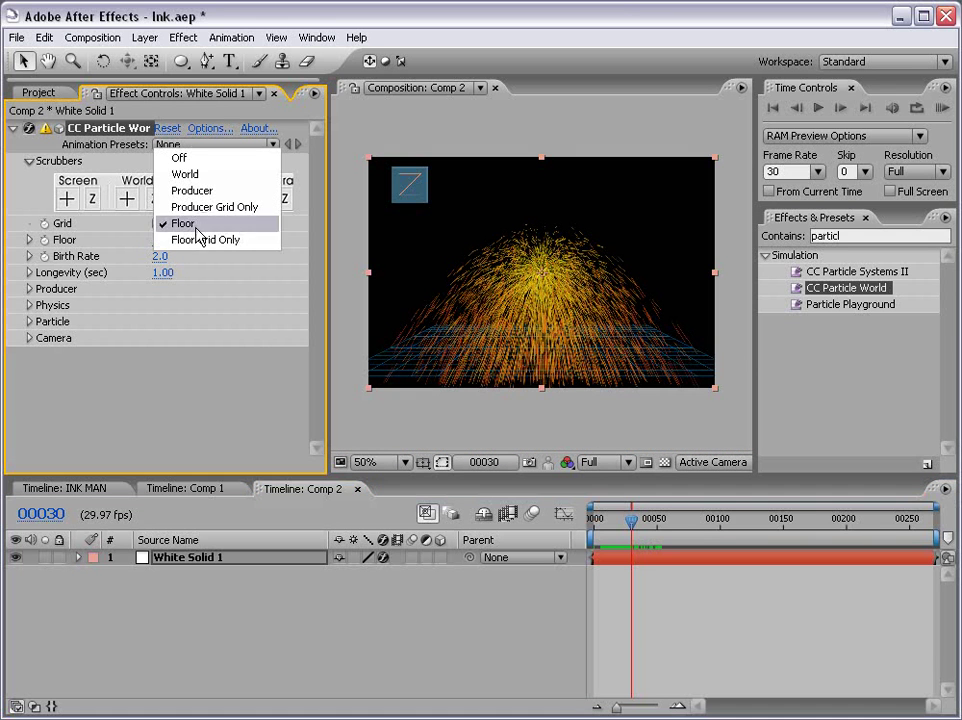
click(178, 158)
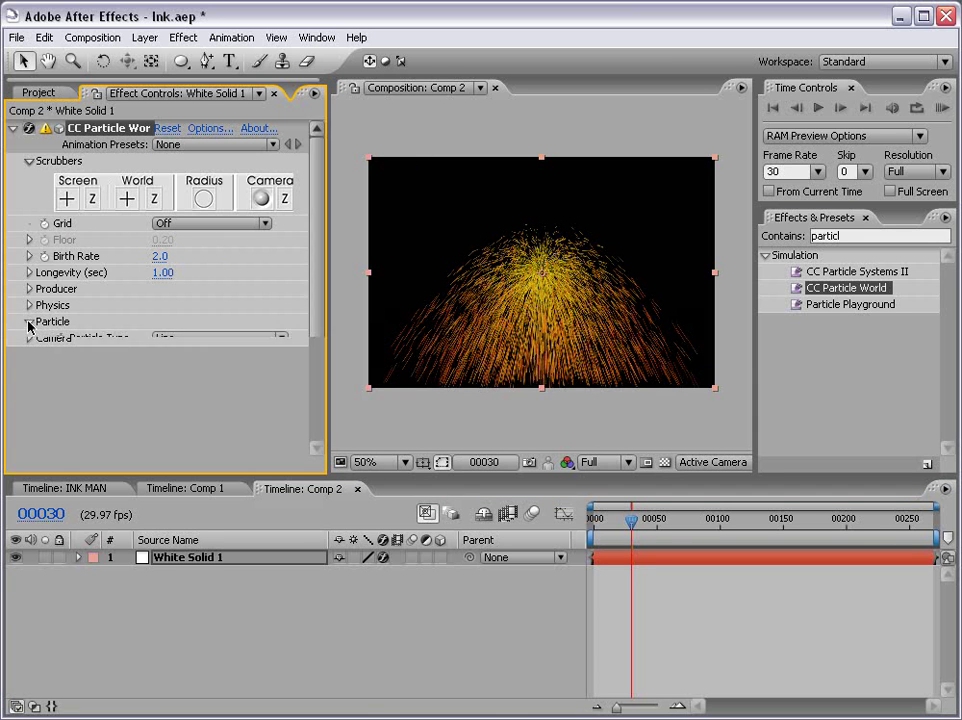
click(29, 322)
click(29, 305)
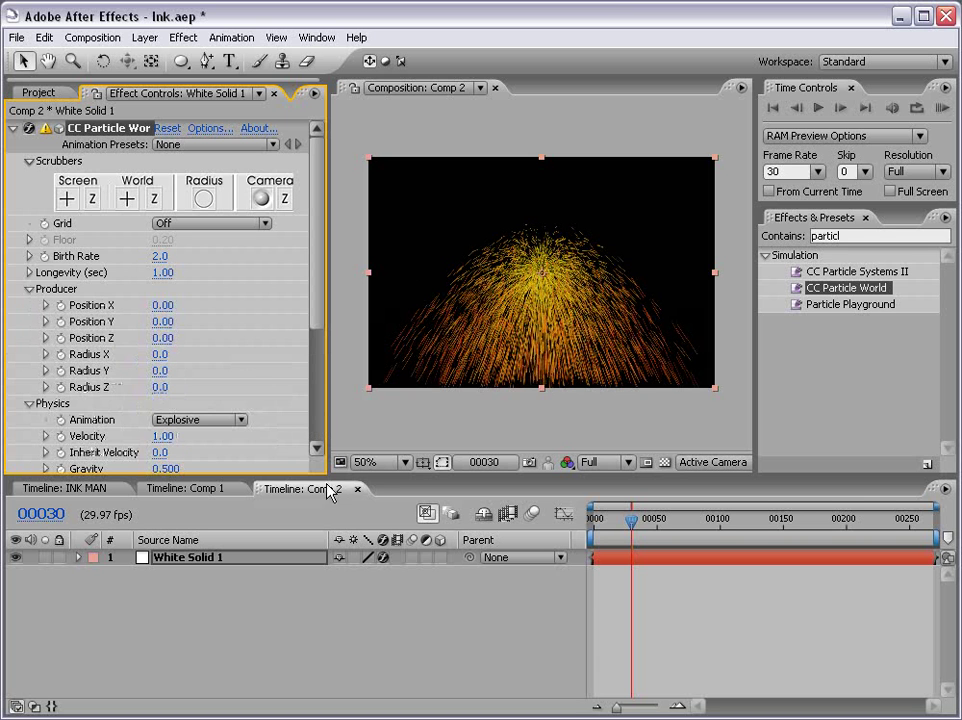
drag(368, 472, 368, 571)
scroll(318, 447, down, 3)
scroll(318, 500, down, 2)
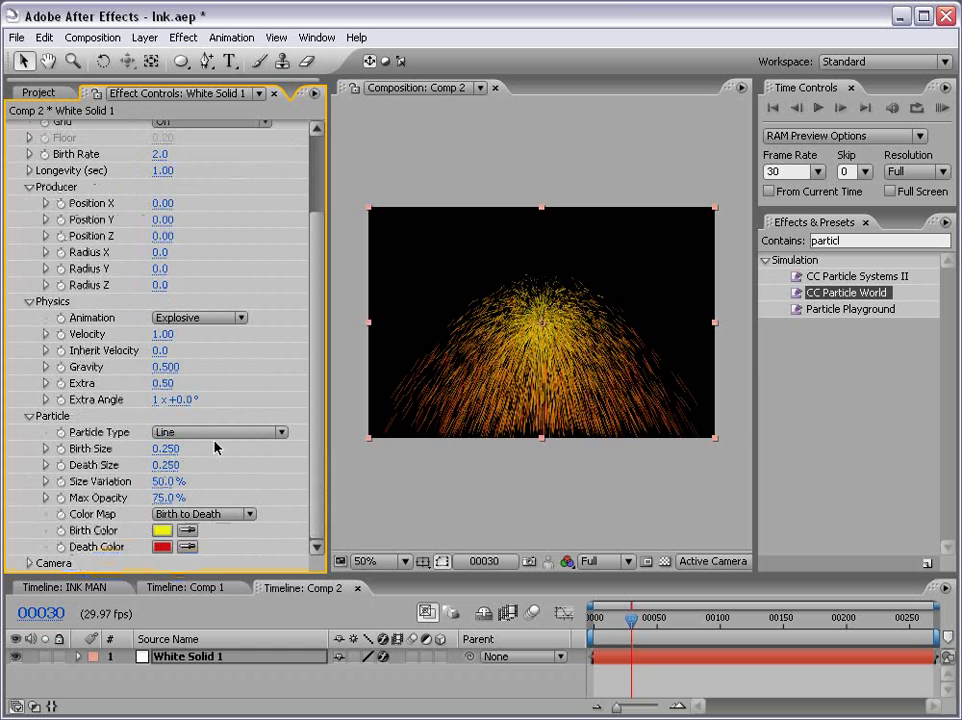
click(165, 367)
text(0)
key(Return)
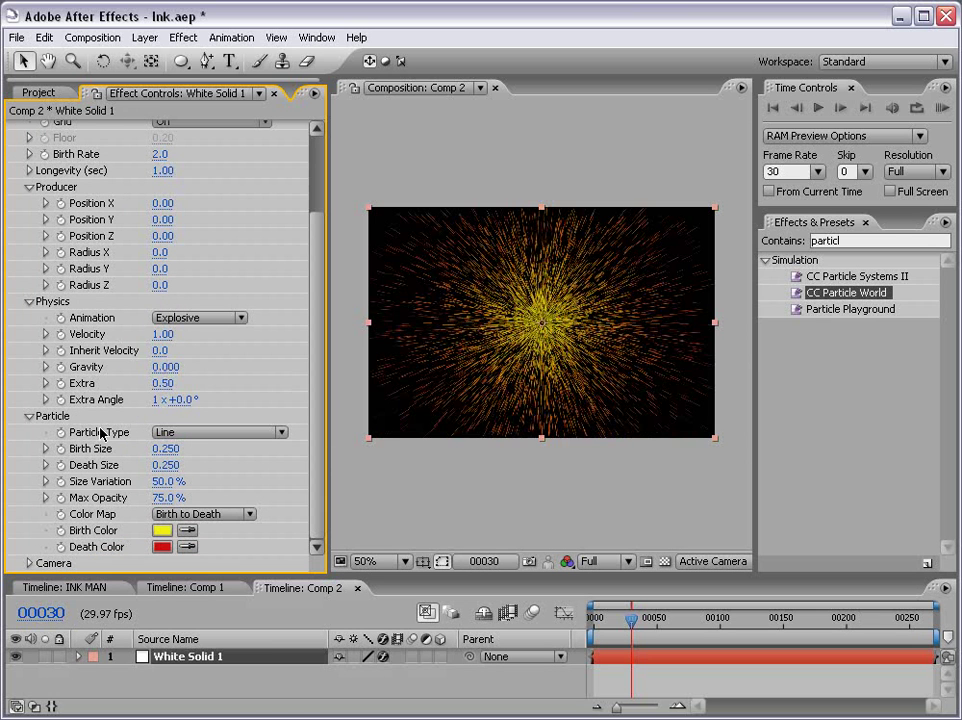
Make the particle type Lens Convex with Max Opacity 100%
click(172, 434)
click(211, 690)
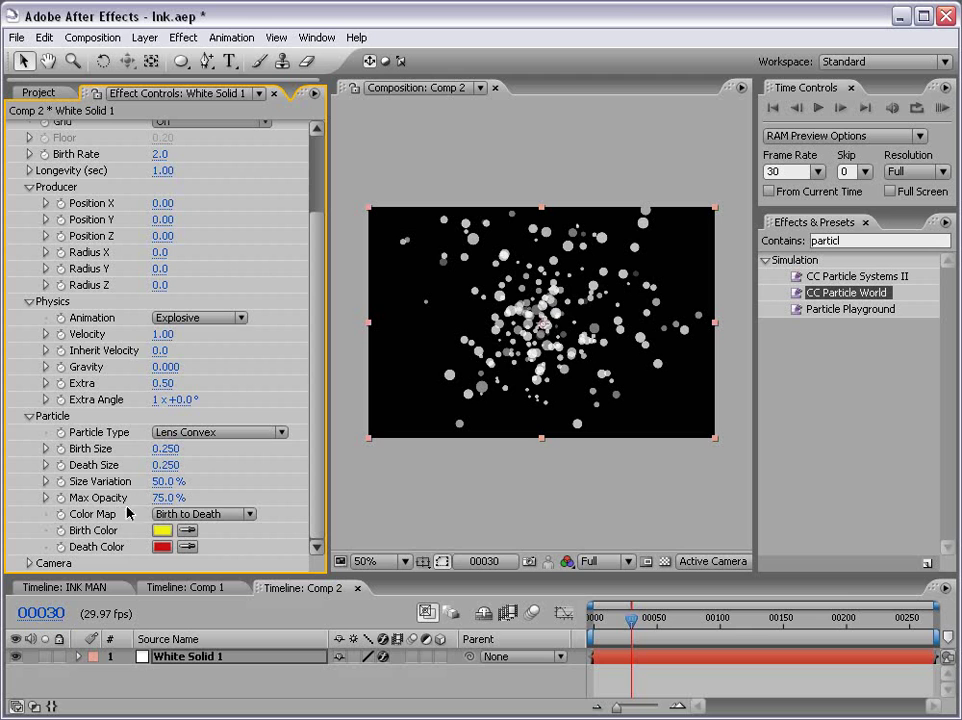
click(163, 497)
text(1)
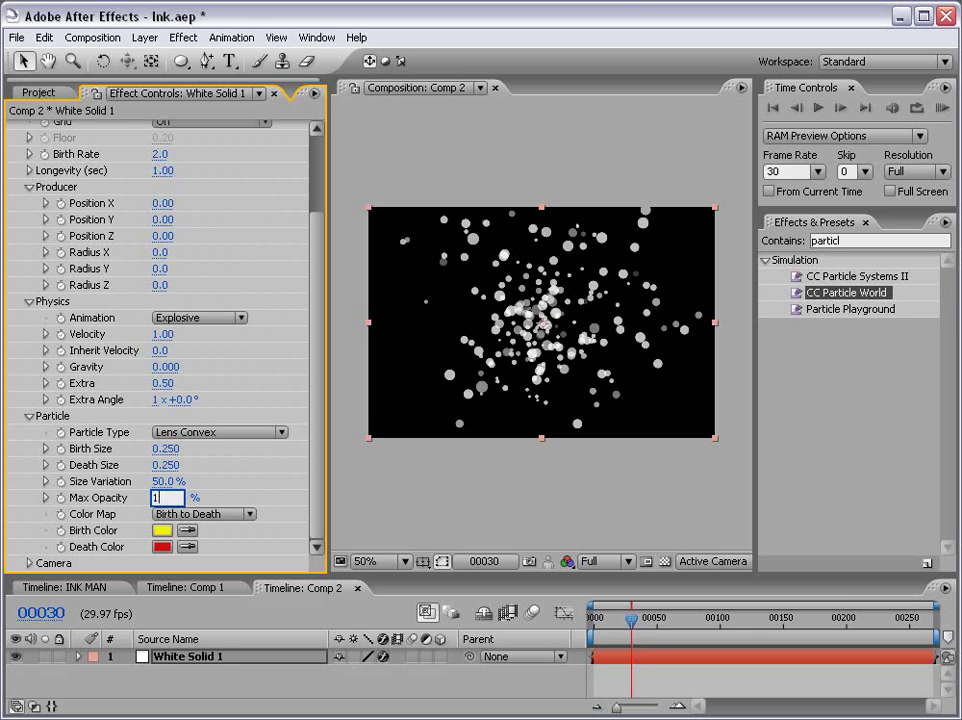
text(00)
key(Return)
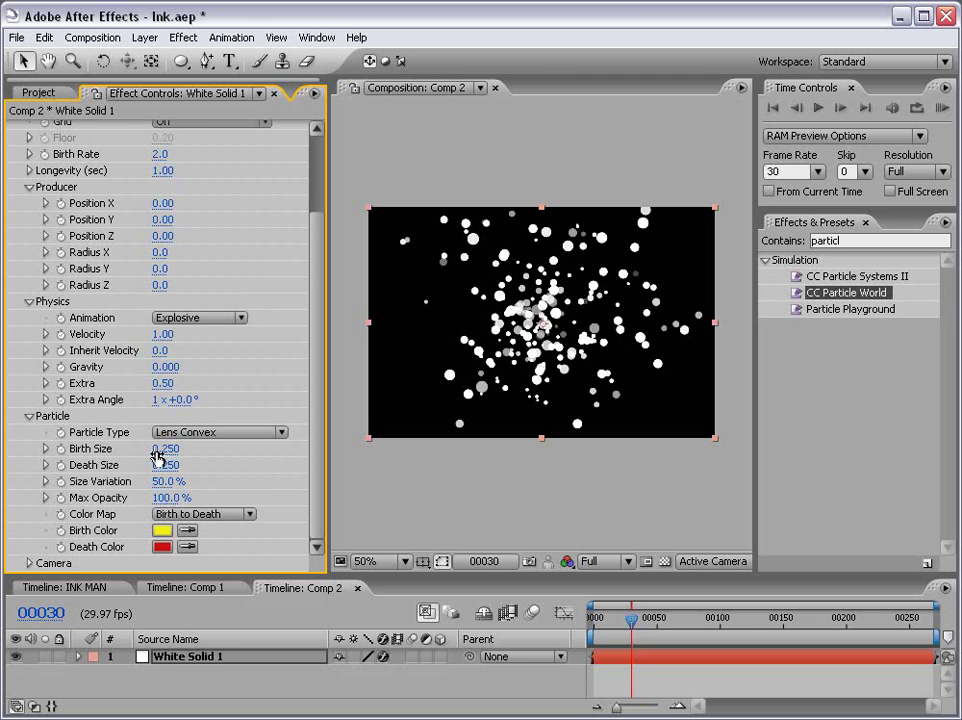
Set Birth Size 0.5, Death Size 0 and Size Variation 85%
drag(163, 448, 180, 450)
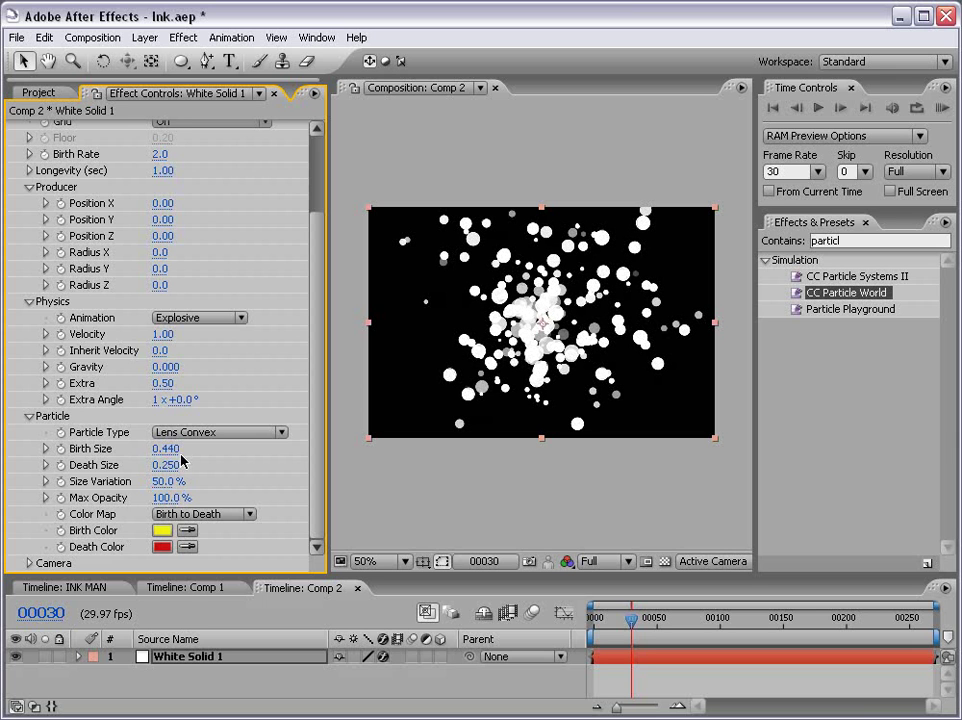
click(165, 448)
text(.5)
key(Return)
drag(162, 466, 129, 465)
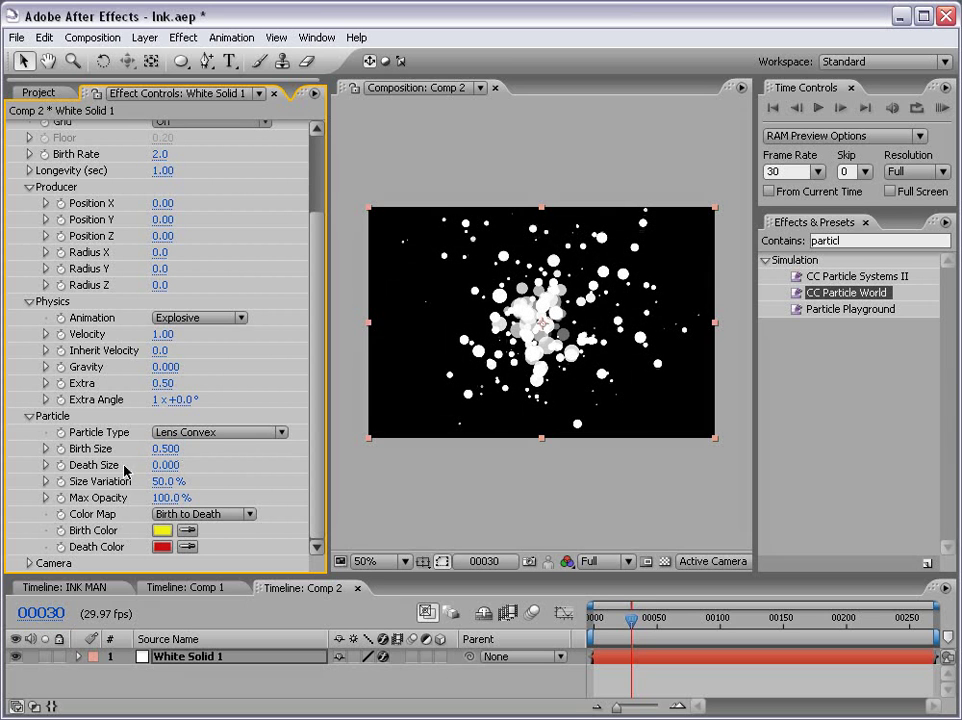
mouse_move(165, 481)
mouse_down()
mouse_move(228, 482)
mouse_move(213, 484)
mouse_up()
click(165, 481)
text(5)
key(Return)
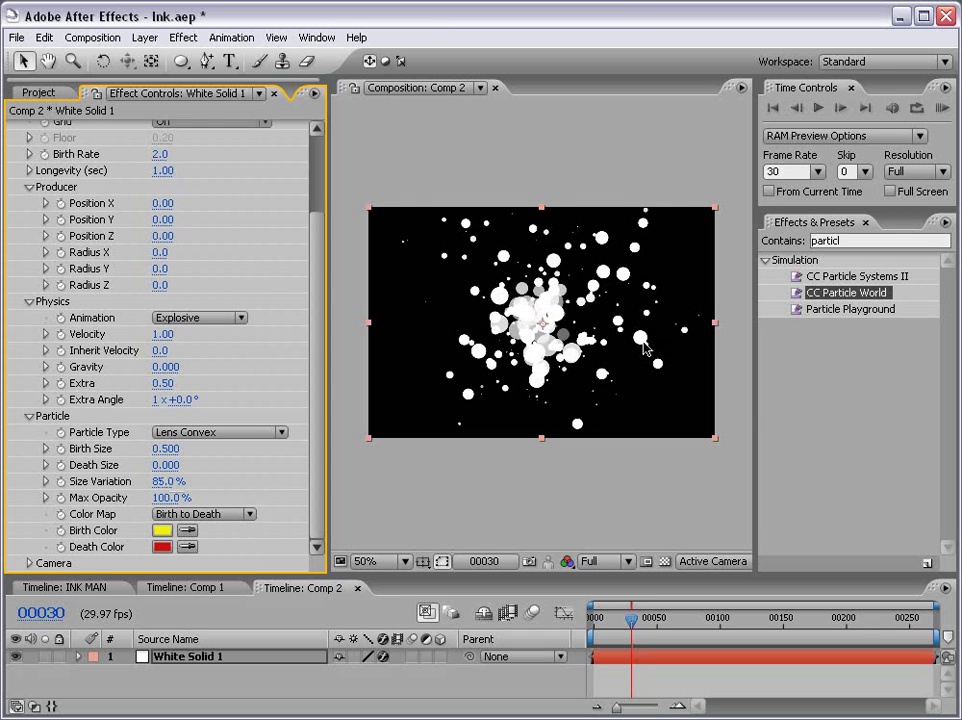
Lower the particle Velocity and set Birth Size to 0.440
scroll(214, 367, up, 3)
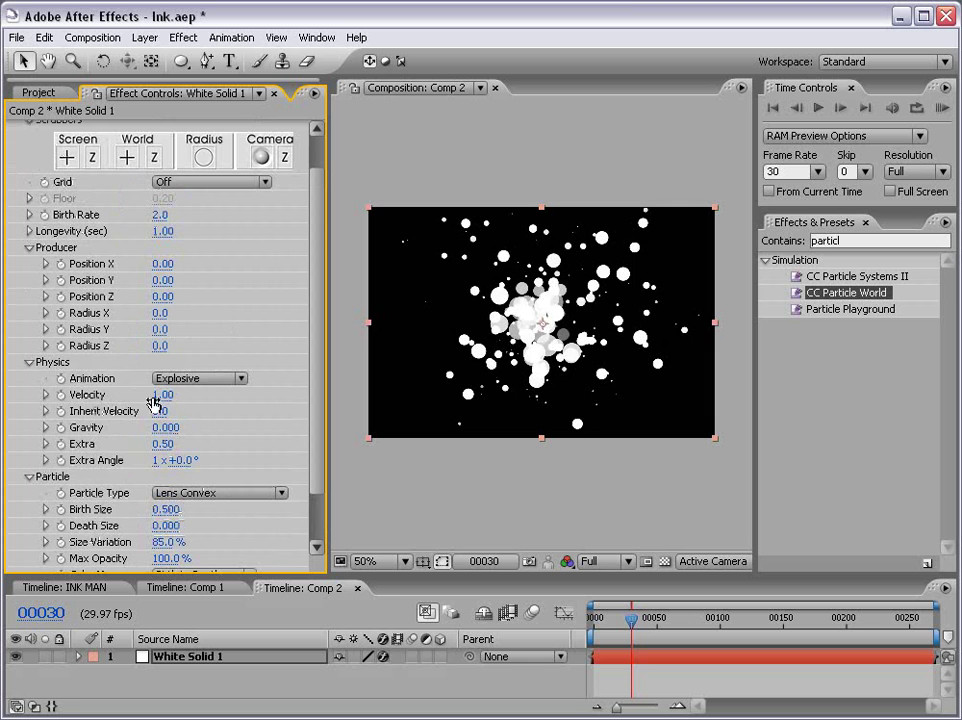
drag(170, 396, 136, 396)
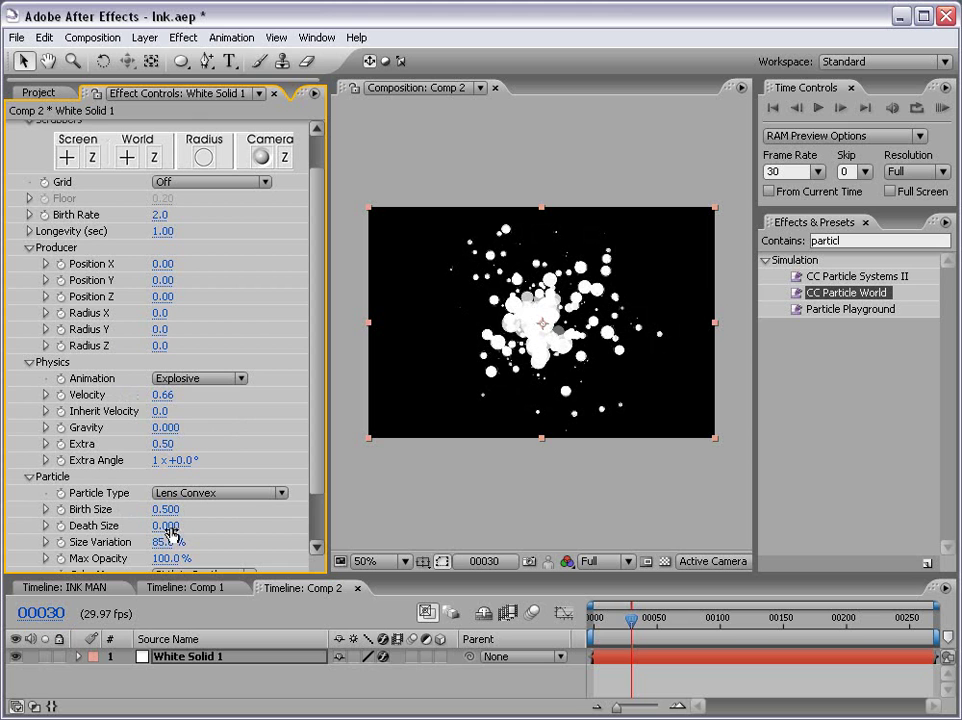
drag(165, 509, 172, 509)
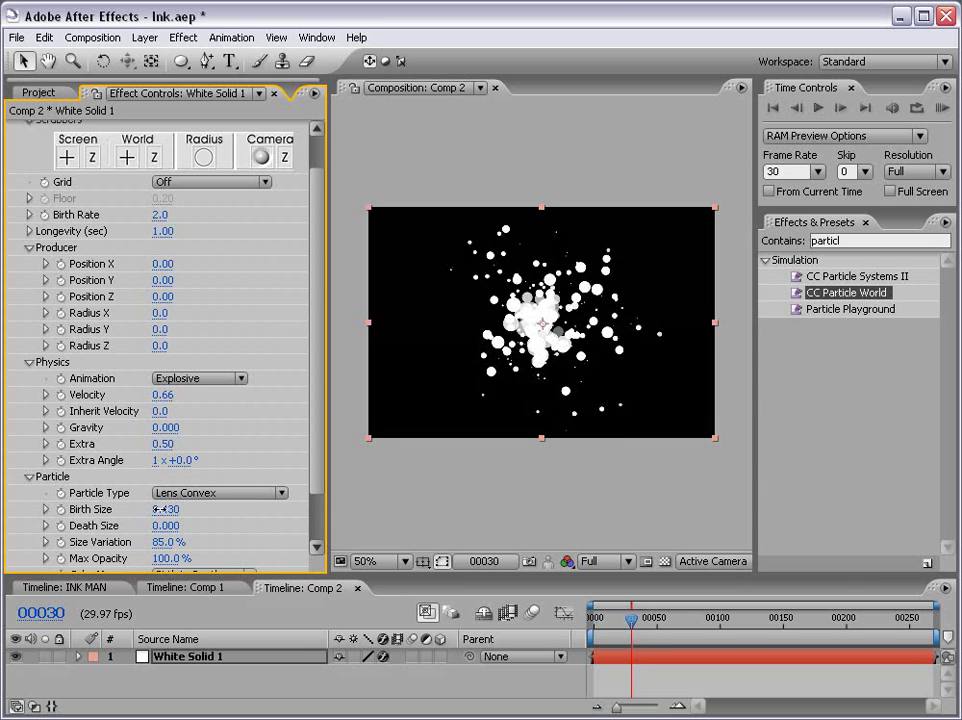
click(511, 500)
Scrub the burst from frame 00050 to 00153, then return to frame 00030
scroll(569, 382, up, 2)
scroll(438, 324, down, 2)
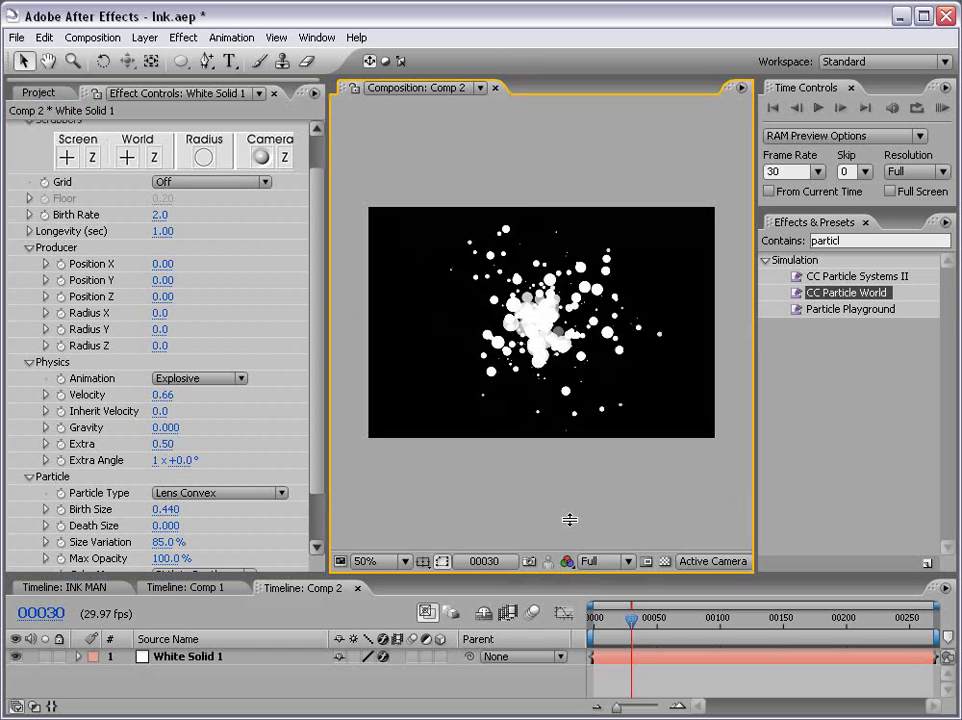
drag(670, 620, 762, 625)
click(704, 675)
drag(656, 633, 871, 620)
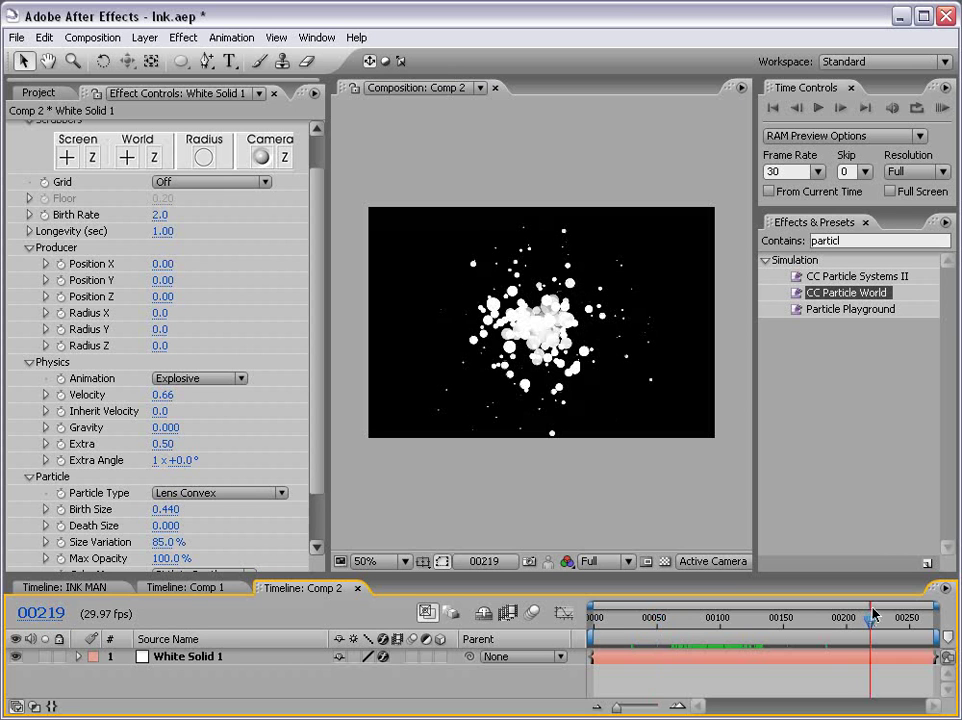
click(634, 628)
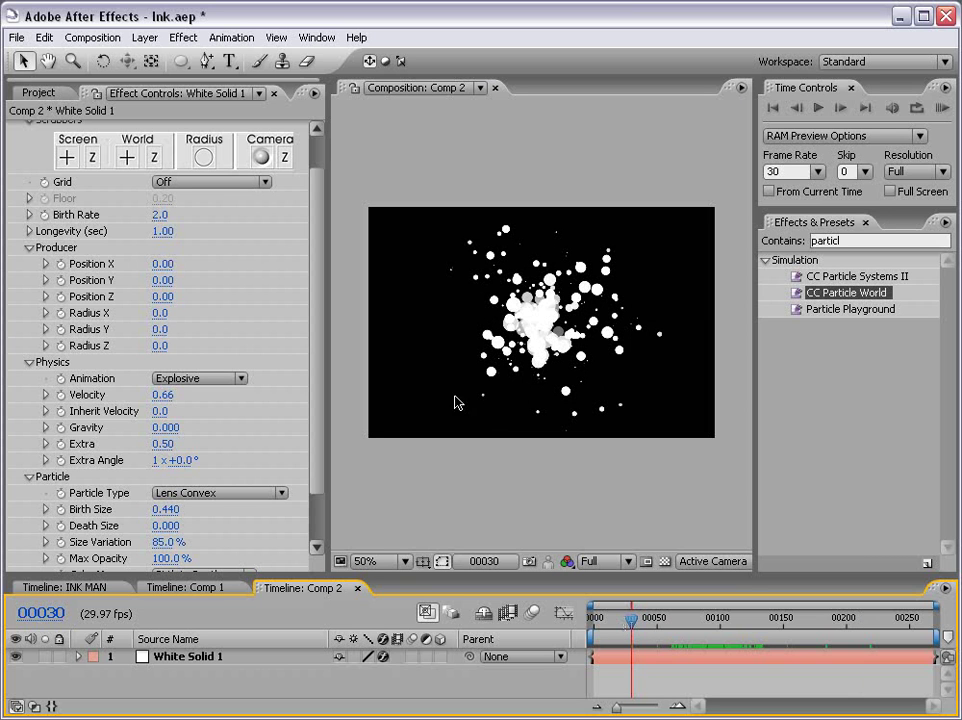
Queue frame 00030 as a still and float and resize the Render Queue
click(92, 37)
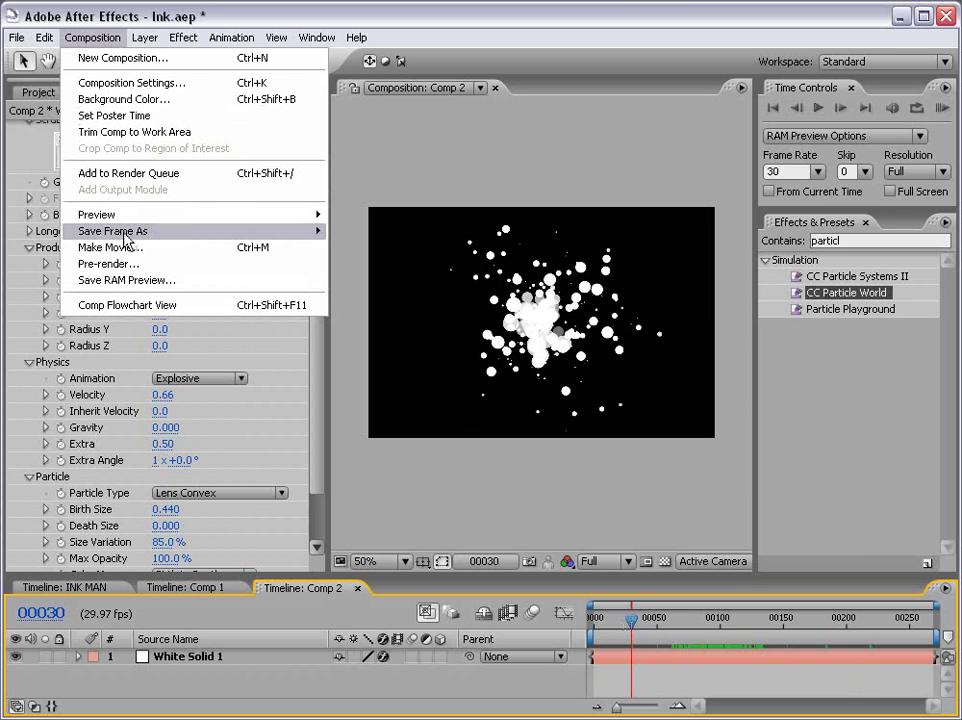
click(358, 179)
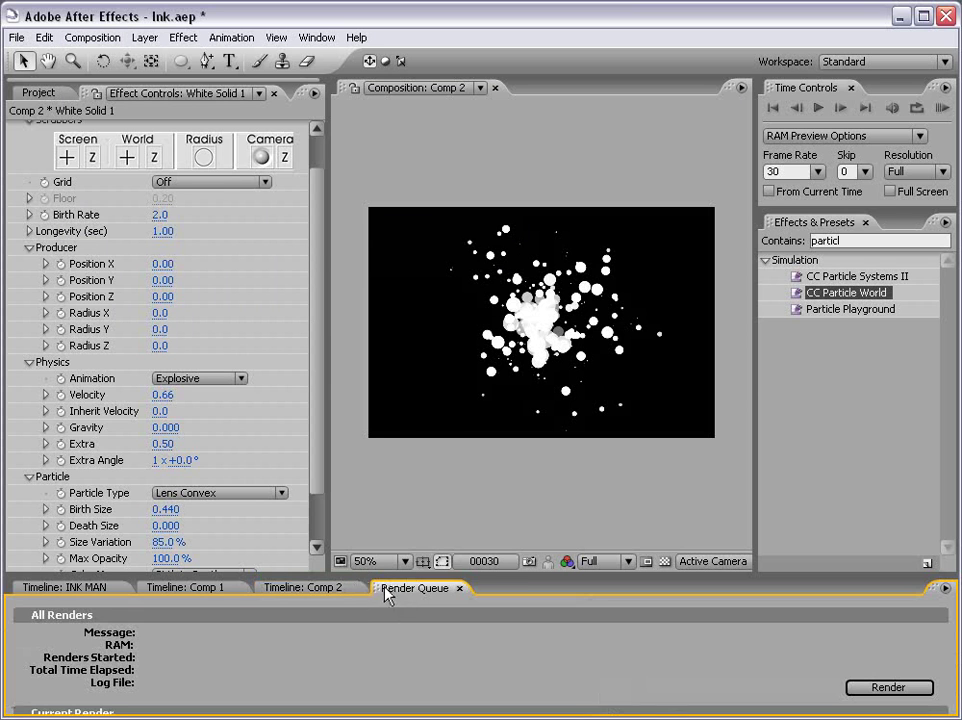
mouse_move(385, 593)
mouse_down()
mouse_move(290, 588)
mouse_move(492, 253)
mouse_up()
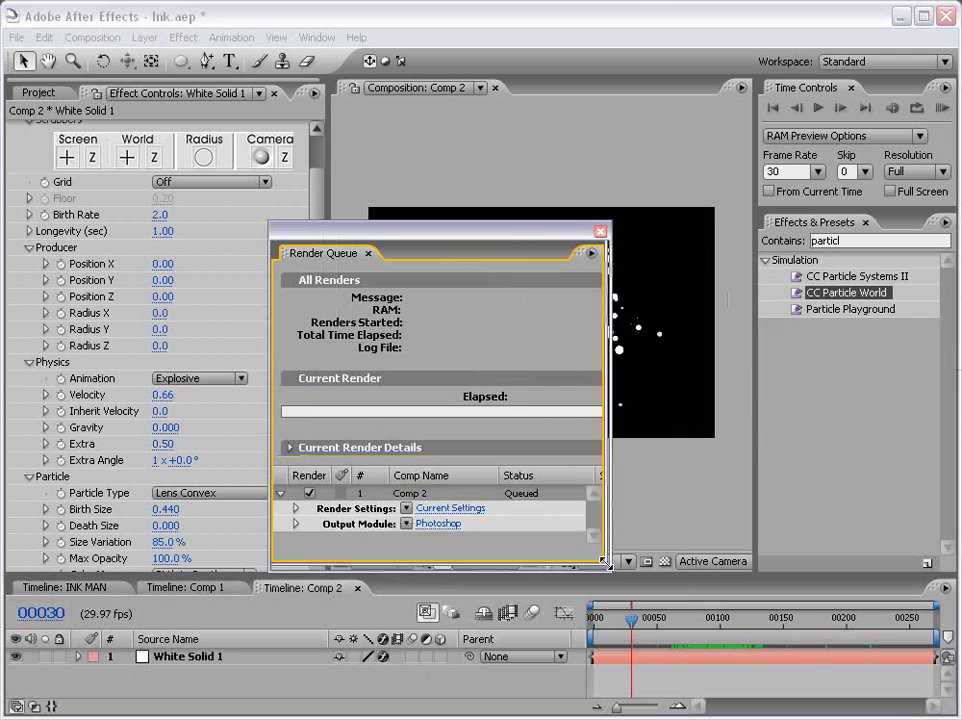
drag(511, 253, 289, 164)
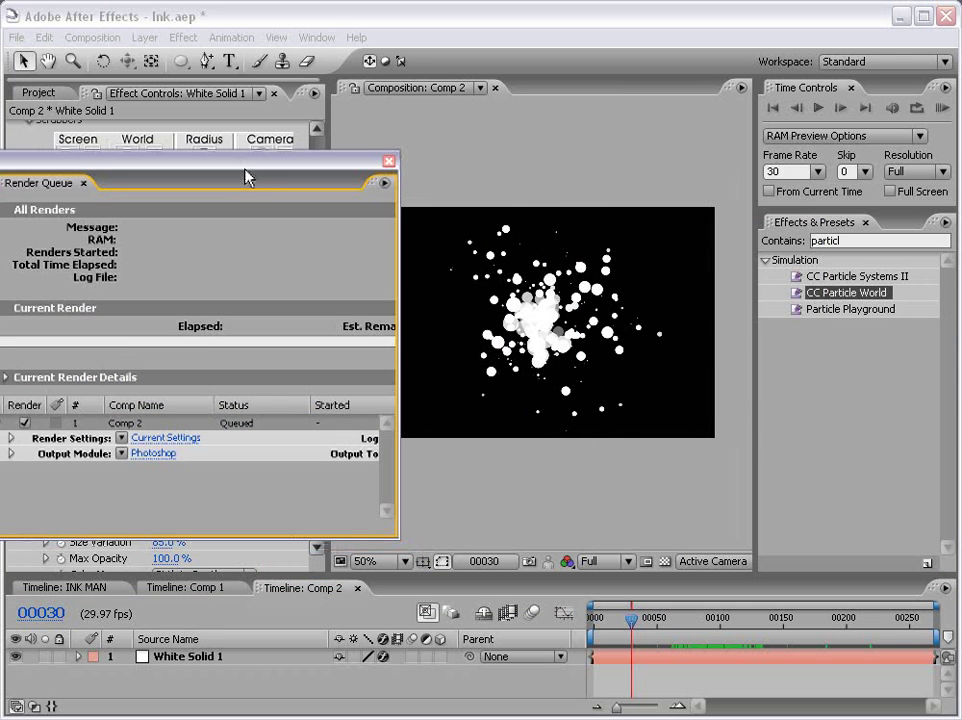
drag(435, 537, 366, 530)
Queue more Comp 2 stills at later frames, including 00097
drag(642, 620, 700, 620)
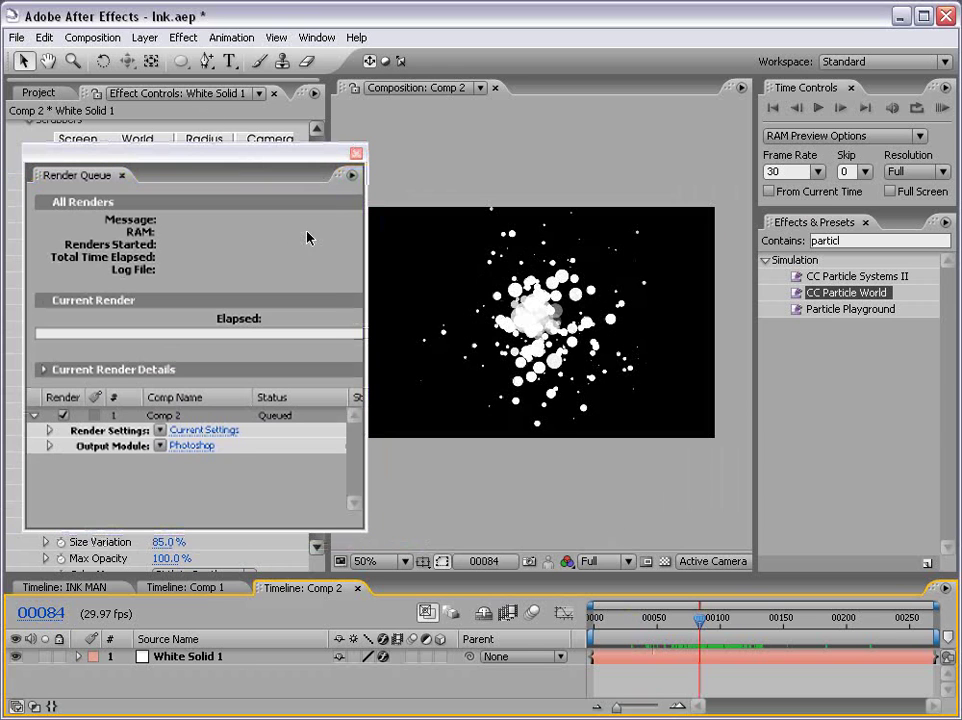
click(92, 37)
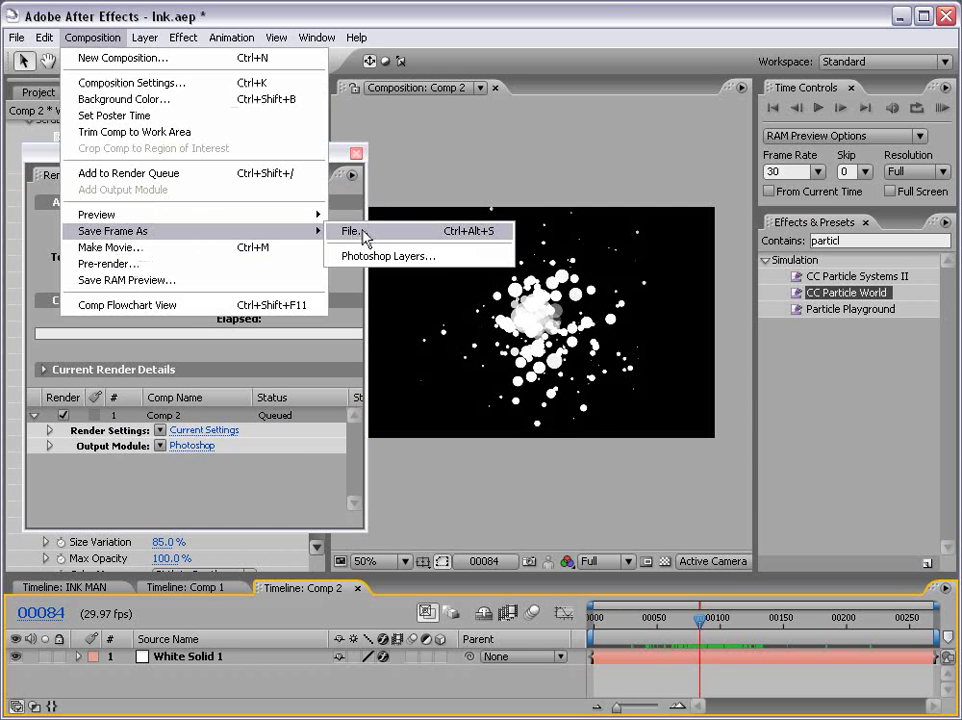
click(364, 233)
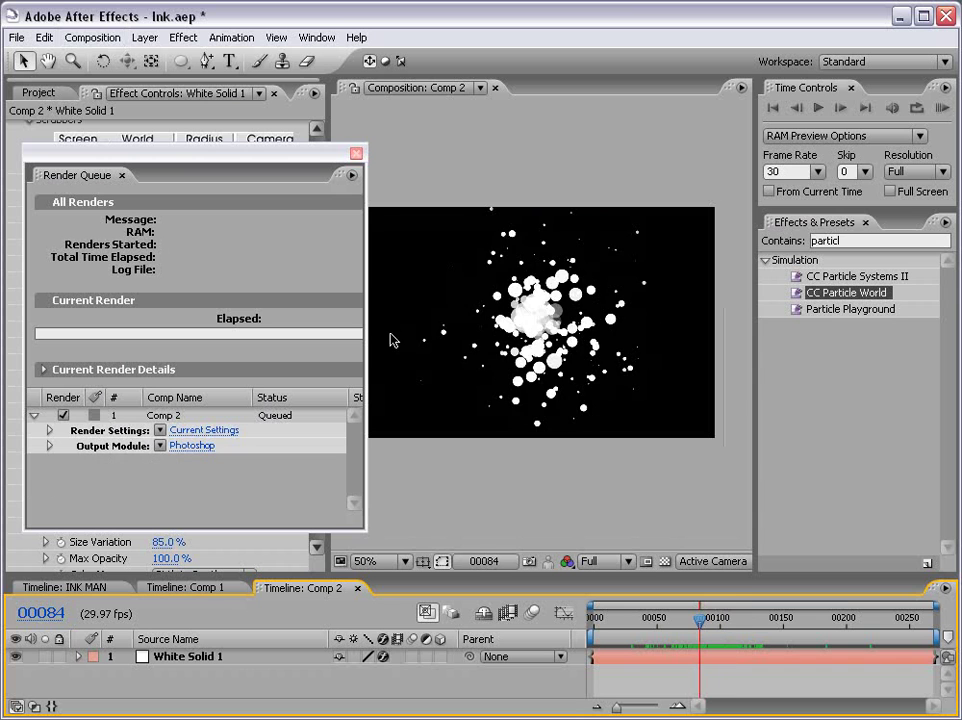
drag(704, 623, 838, 627)
key(ctrl+alt+s)
key(ctrl+alt+s)
key(ctrl+alt+s)
key(ctrl+alt+s)
key(ctrl+alt+s)
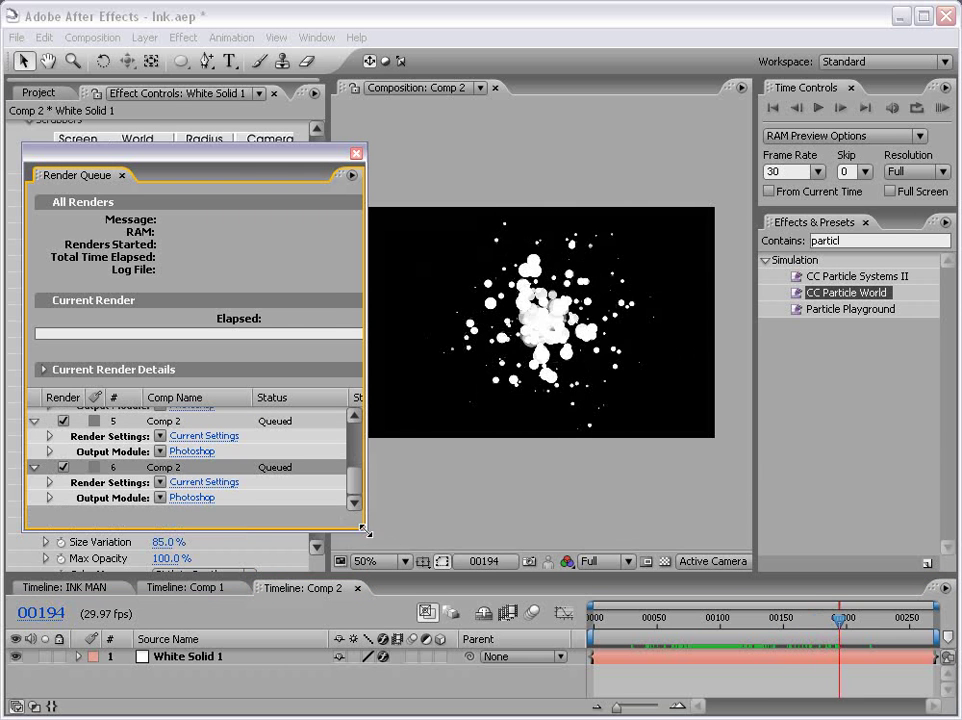
Resize the Render Queue and open the first item's Photoshop output settings
drag(362, 530, 725, 684)
drag(715, 601, 716, 588)
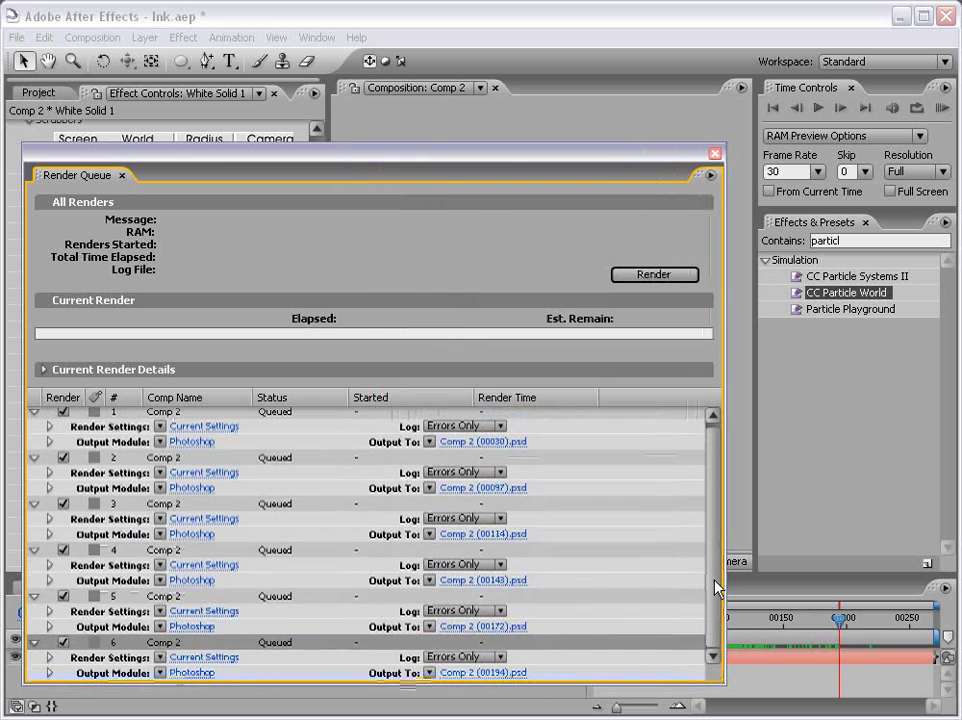
click(180, 444)
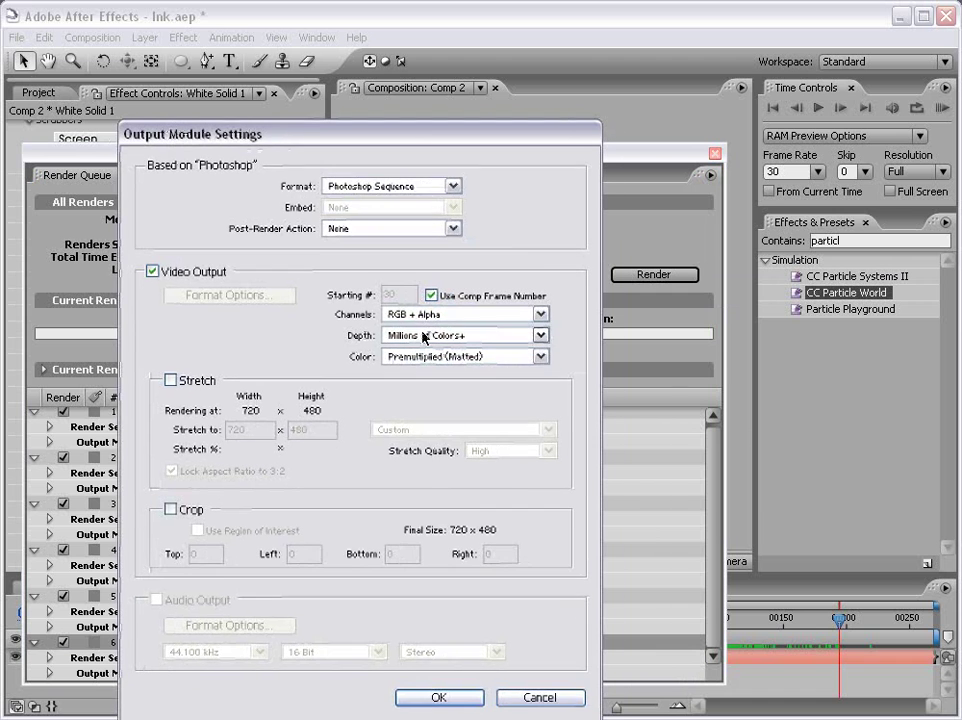
Render the six queued Photoshop stills and view the resulting ink folder in the Project panel
click(445, 697)
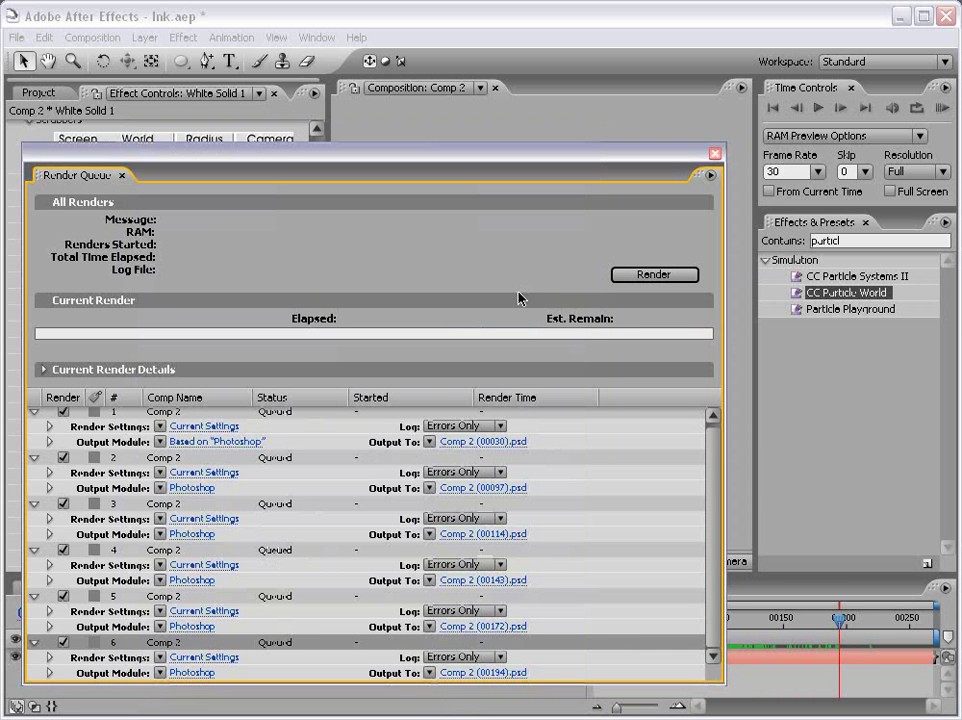
click(628, 279)
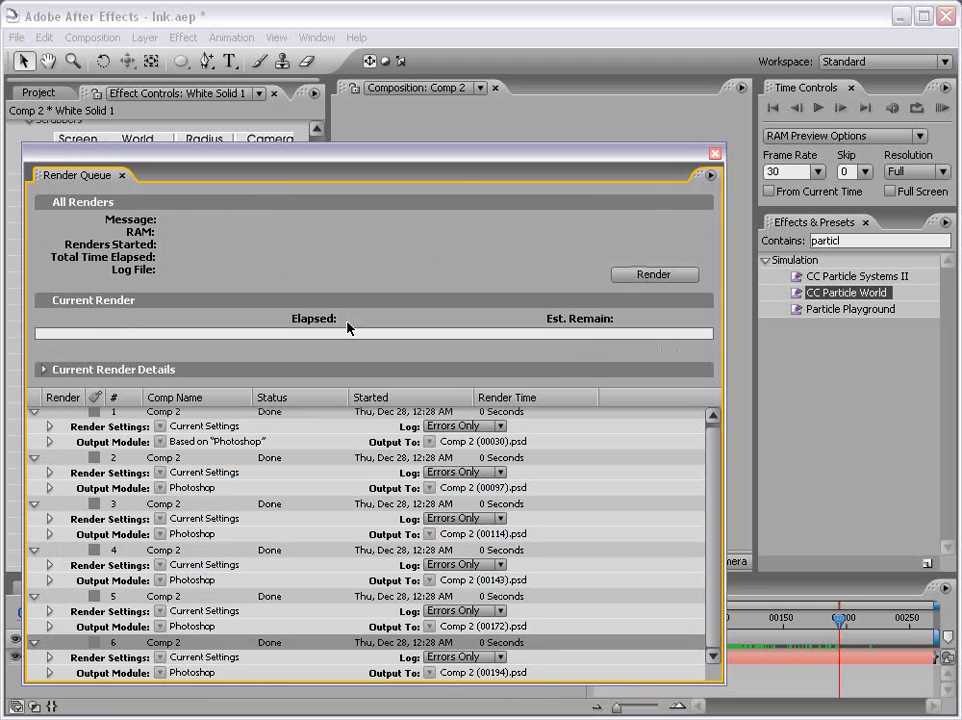
click(715, 154)
click(38, 88)
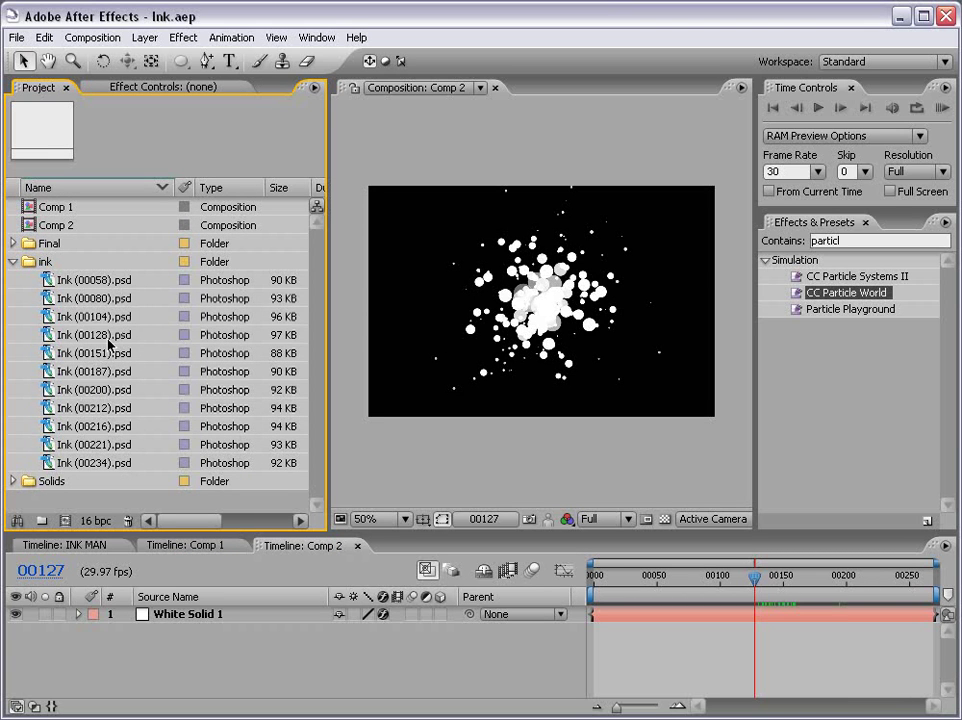
key(Page_Up)
key(Page_Up)
key(Page_Up)
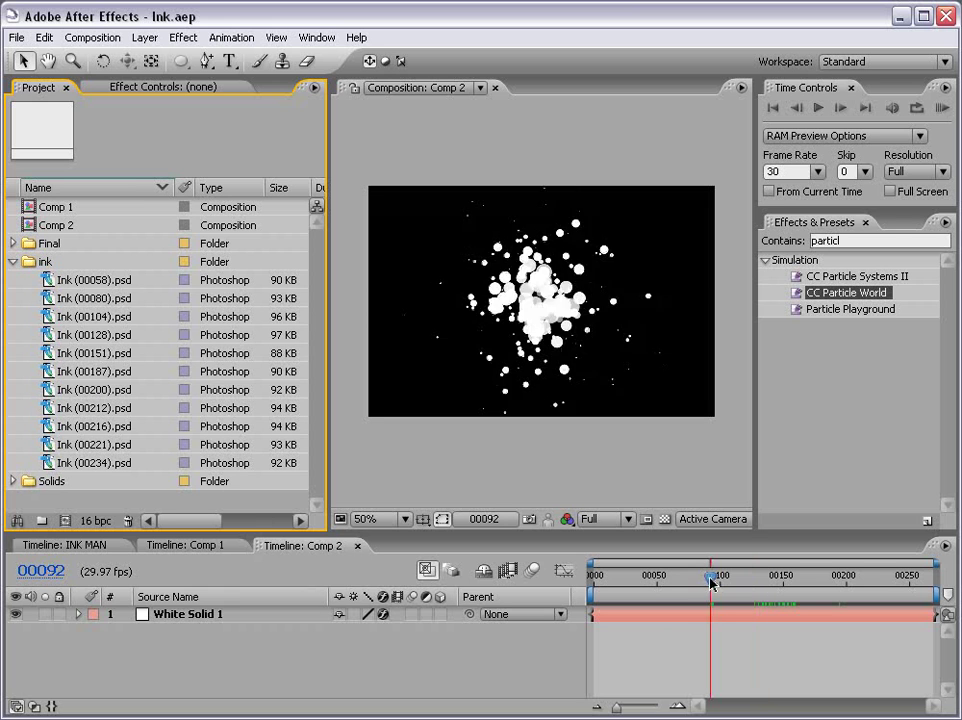
key(Page_Up)
key(Page_Up)
key(Page_Up)
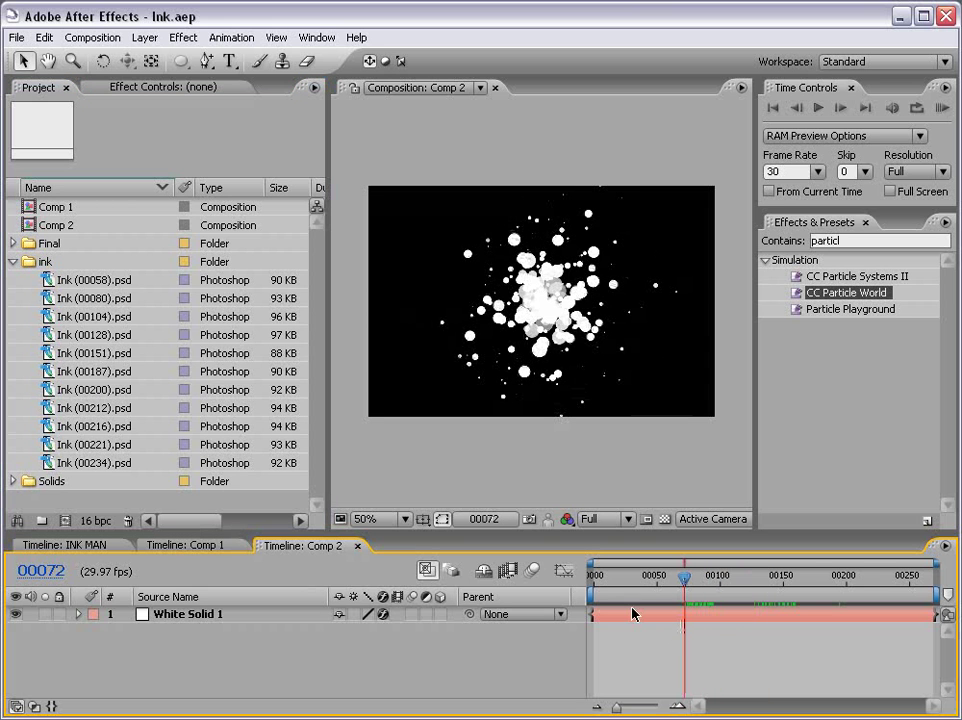
click(92, 37)
Create an NTSC DV composition named INK MAN and place Ink (00058).psd in it
click(100, 57)
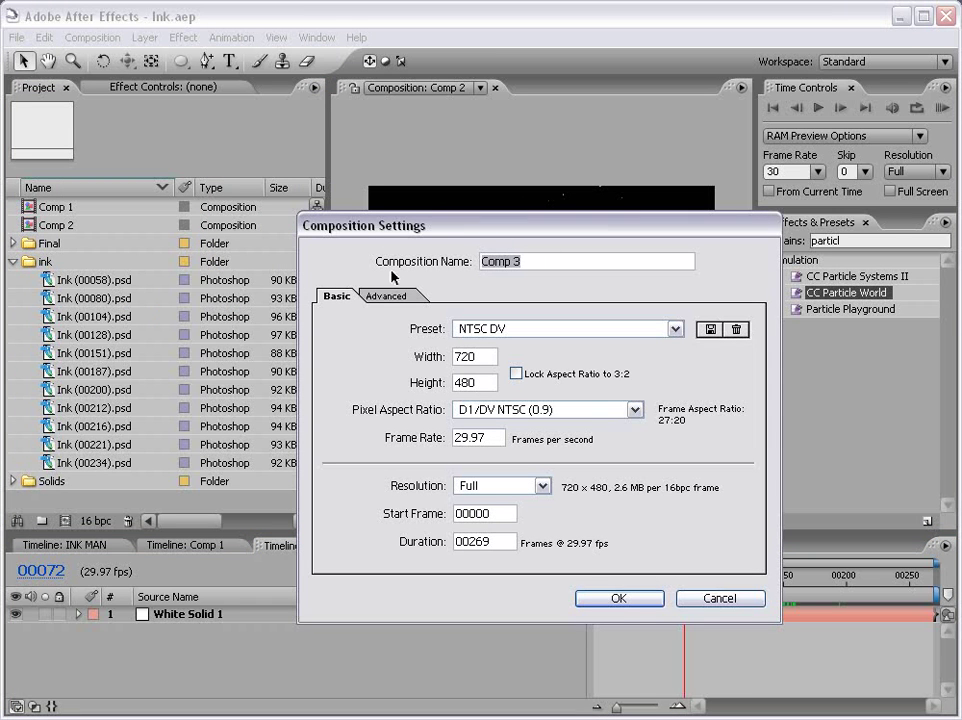
text(INK MAN)
click(610, 602)
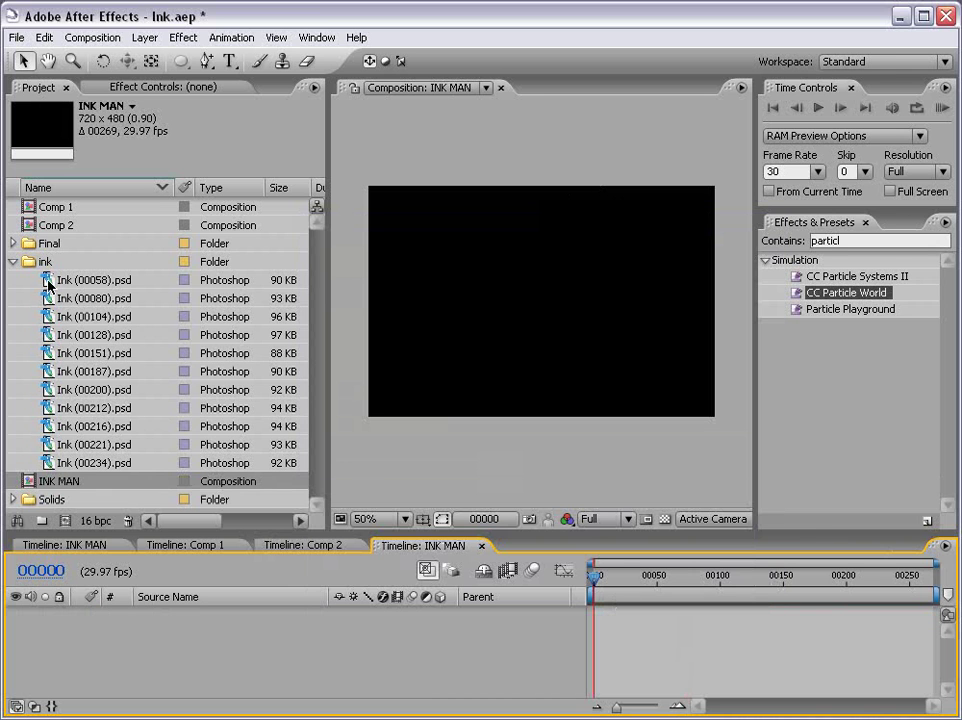
click(48, 285)
drag(48, 285, 545, 306)
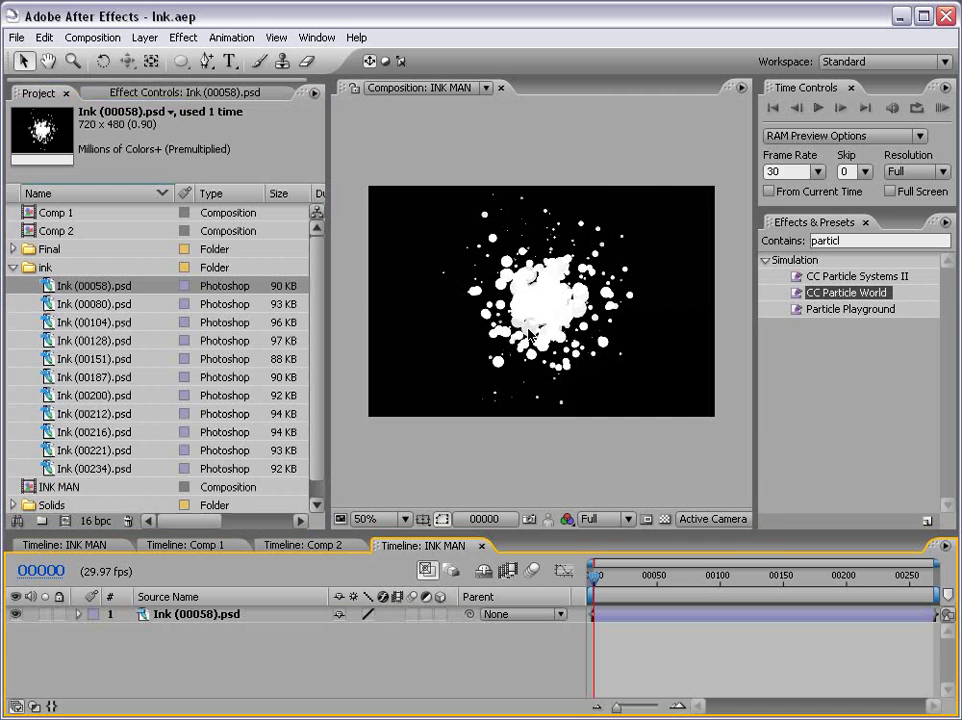
Apply Hue/Saturation to Ink (00058).psd with Master Lightness -100, then disable the effect
click(538, 304)
click(184, 37)
mouse_move(221, 197)
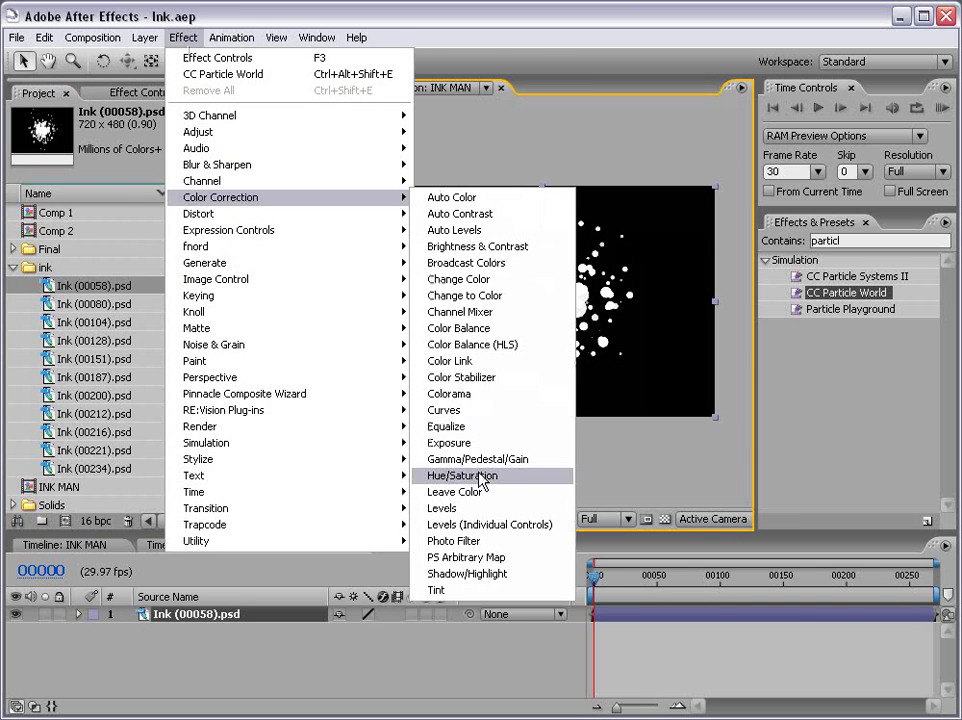
click(490, 475)
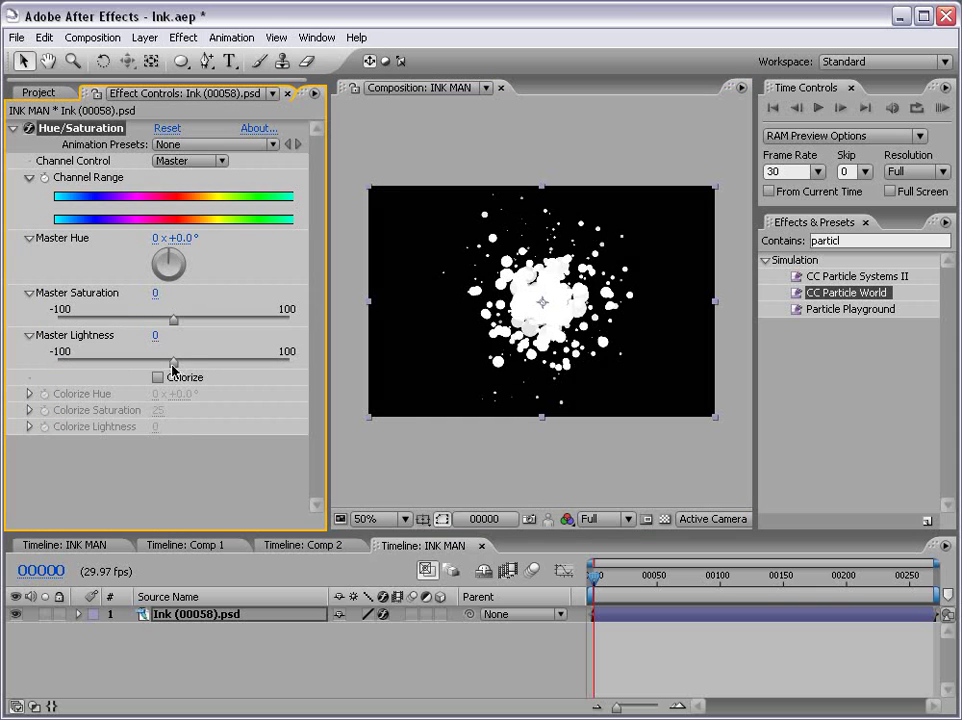
drag(172, 366, 55, 366)
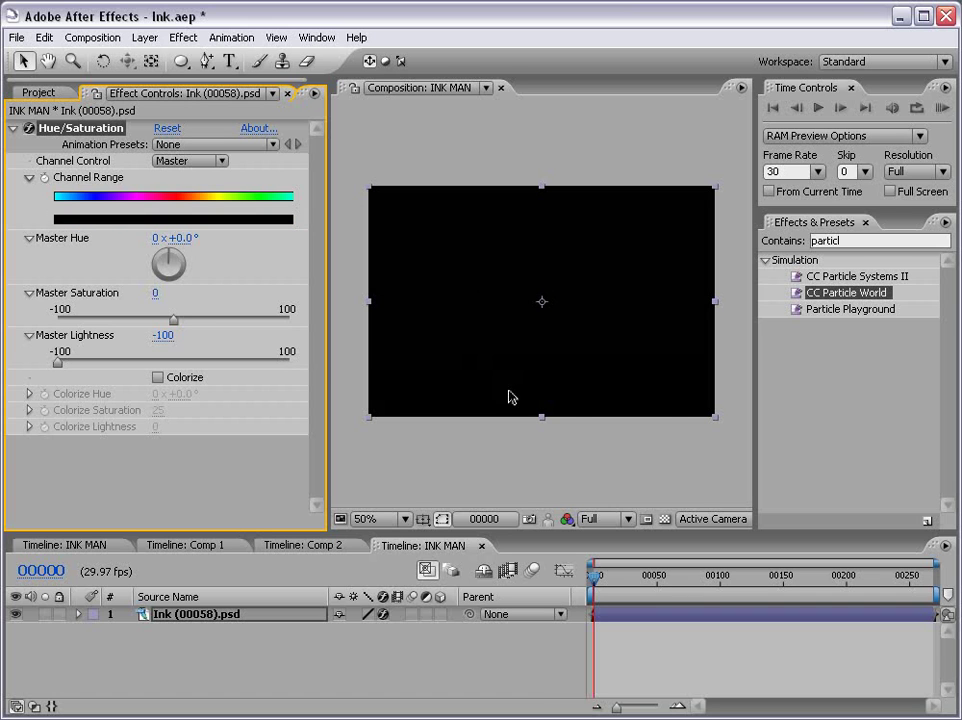
click(30, 129)
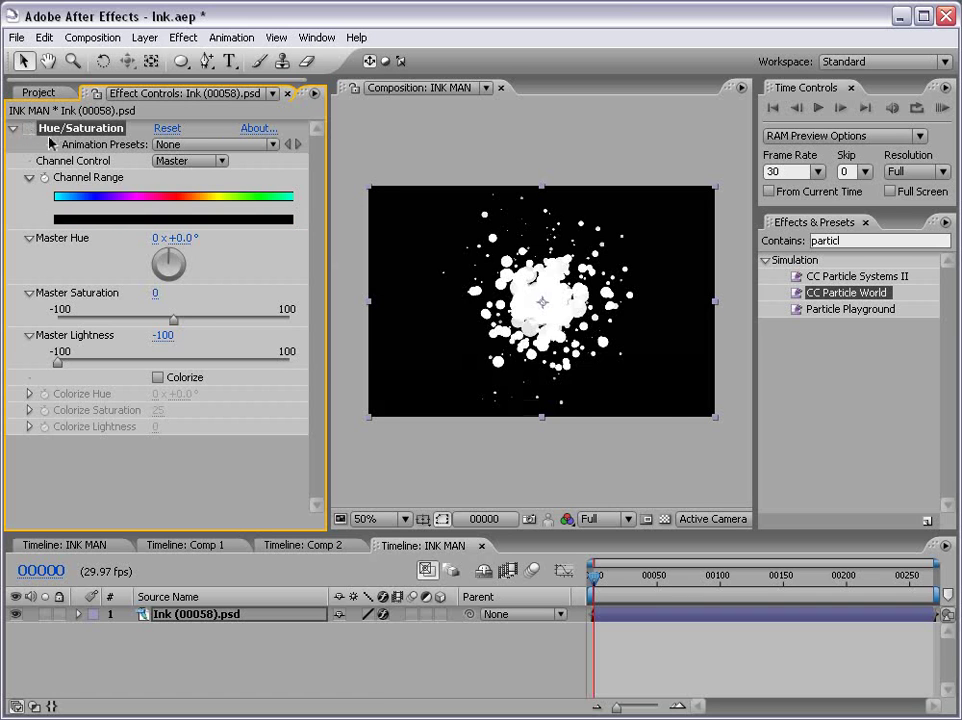
Create a dark red solid named BG
click(145, 37)
mouse_move(155, 58)
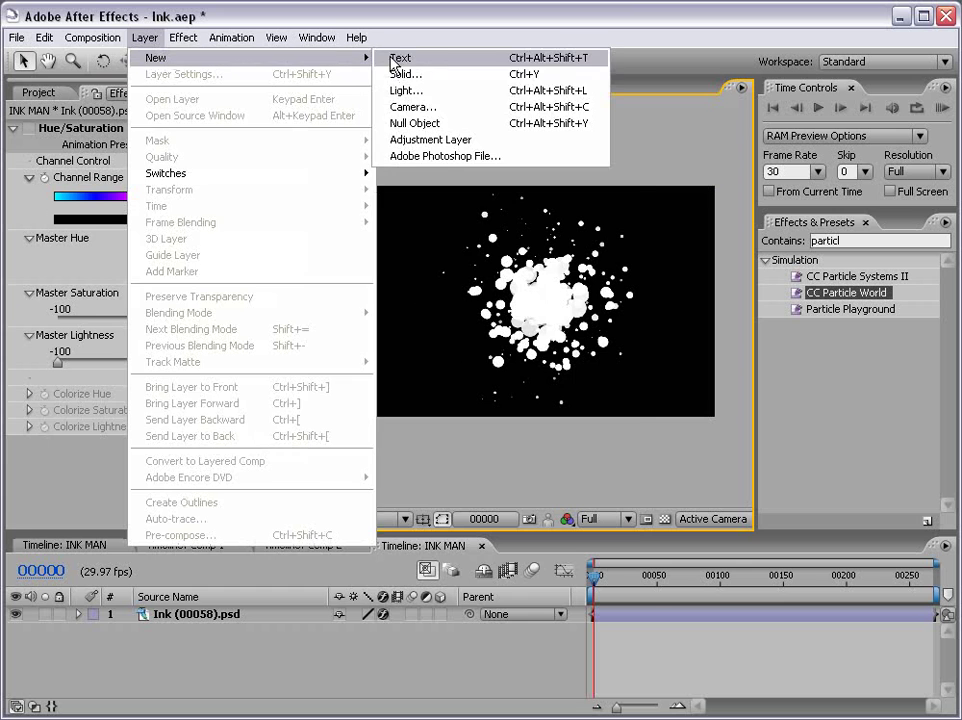
click(409, 75)
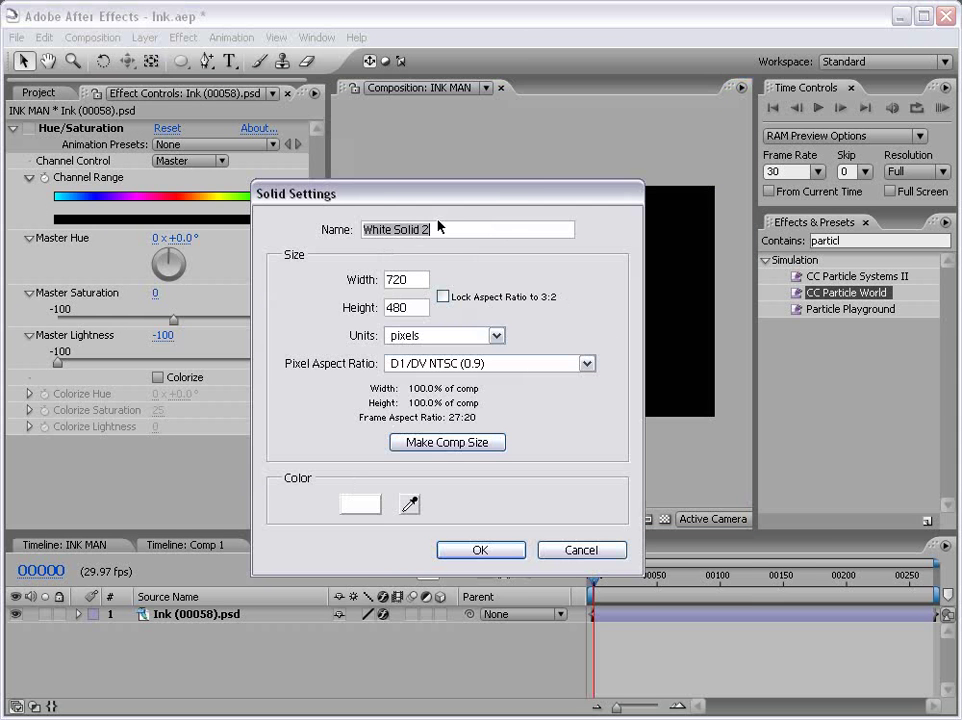
text(BTG)
key(BackSpace)
click(360, 504)
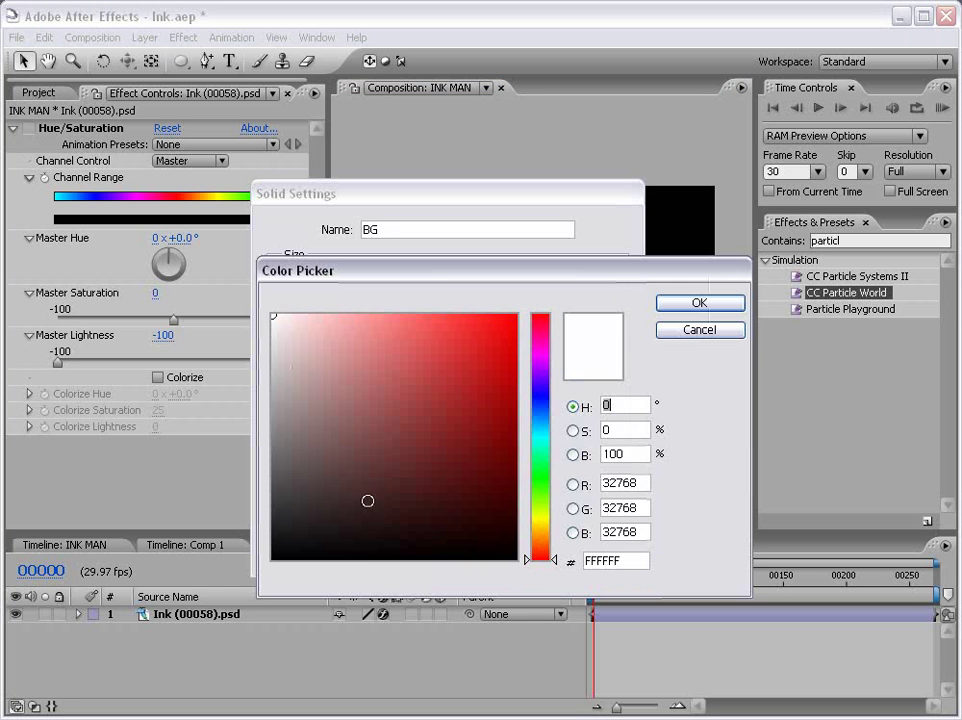
mouse_move(393, 477)
mouse_down()
mouse_move(513, 492)
mouse_move(537, 477)
mouse_move(525, 471)
mouse_up()
click(667, 302)
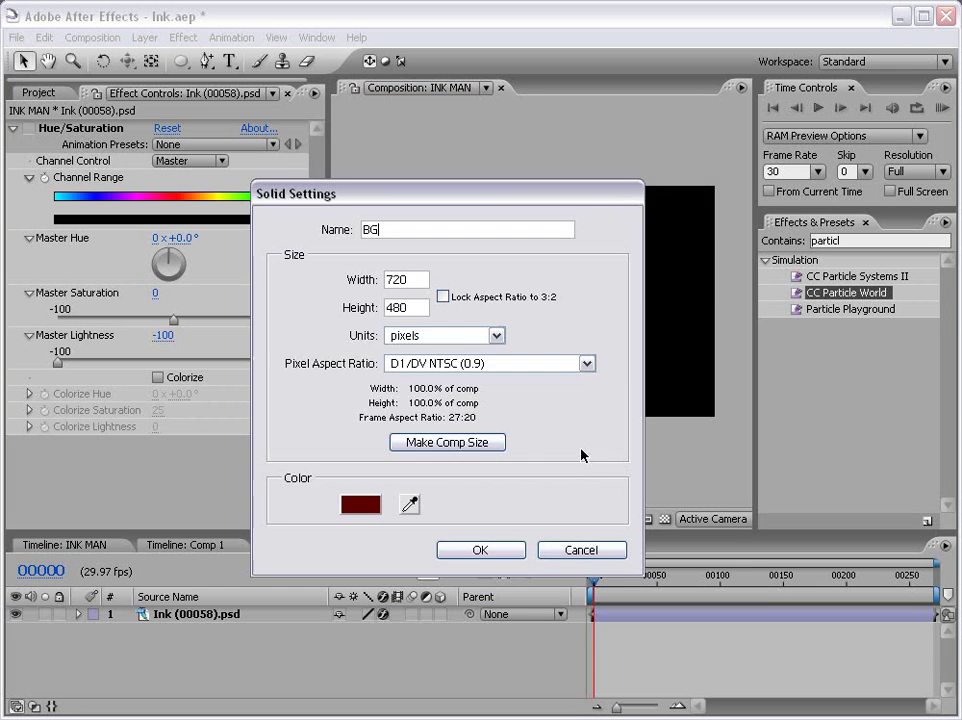
click(505, 549)
Create a black solid named MASK
click(144, 37)
mouse_move(156, 58)
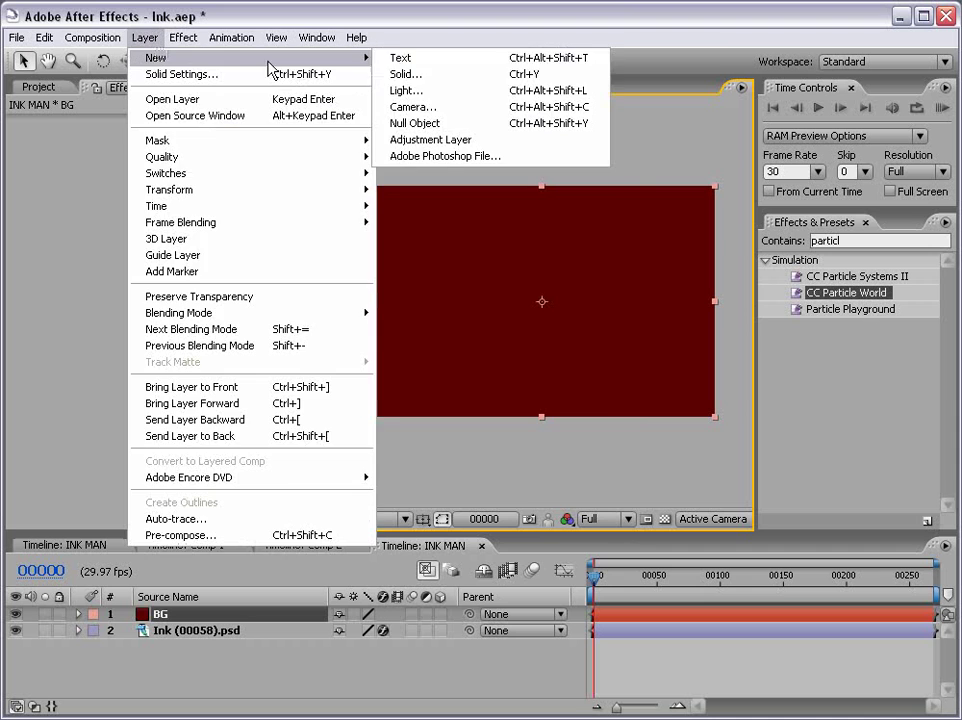
click(421, 75)
click(360, 504)
mouse_move(358, 497)
mouse_down()
mouse_move(417, 507)
mouse_move(420, 553)
mouse_up()
click(670, 304)
drag(448, 228, 344, 226)
text(MASK)
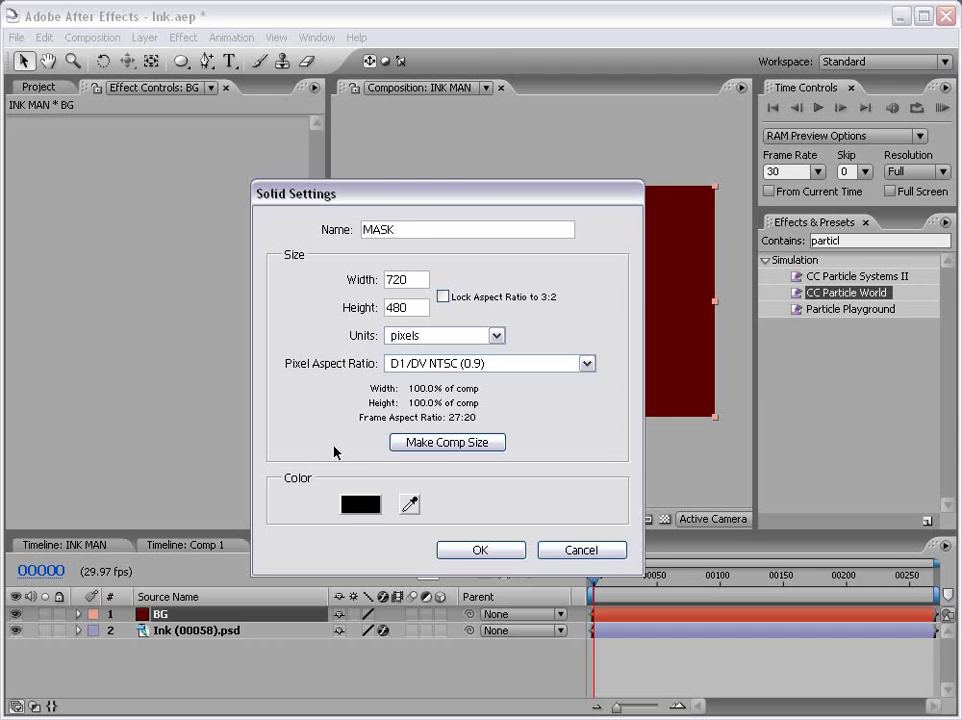
key(Return)
Move the MASK and BG solids below the Ink layer
click(157, 628)
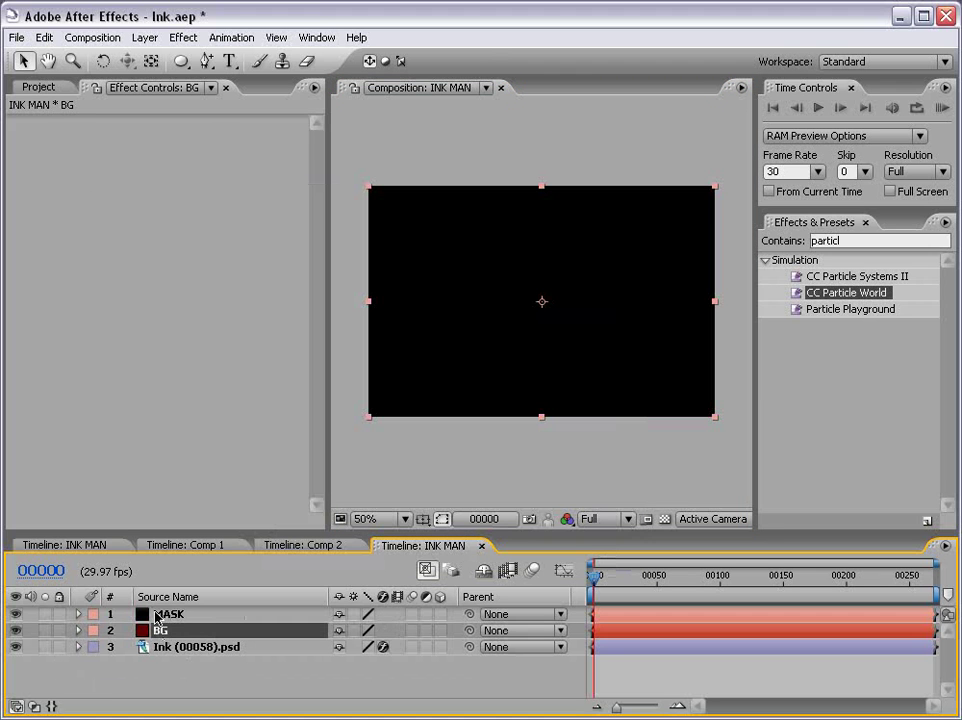
drag(157, 616, 180, 665)
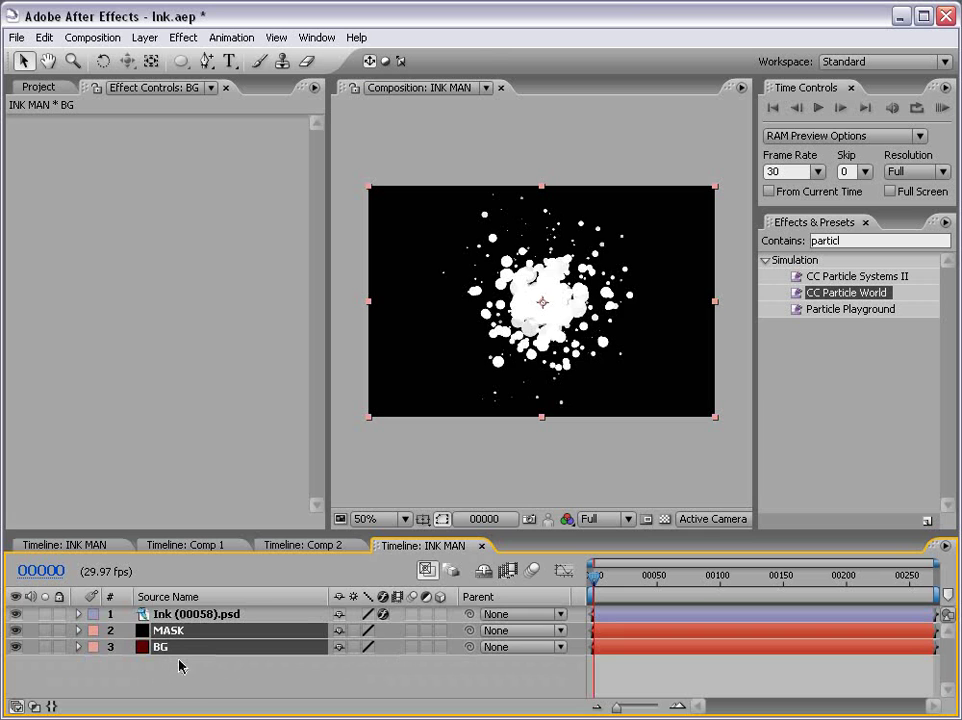
click(195, 682)
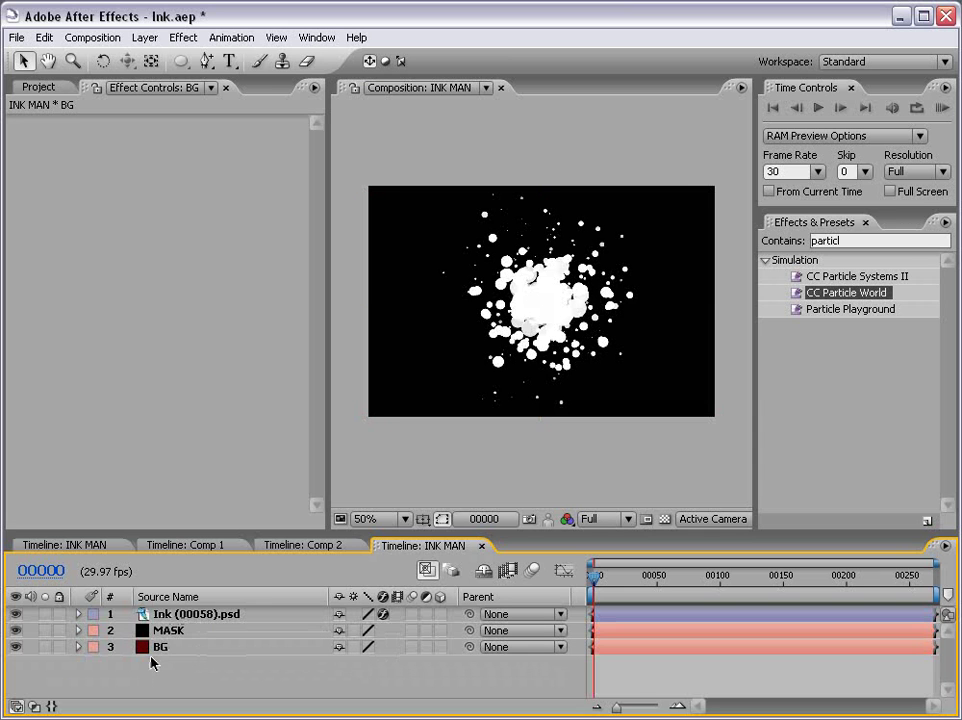
Draw a frame-filling ellipse mask on MASK, set to Subtract with 340-pixel feather
click(170, 633)
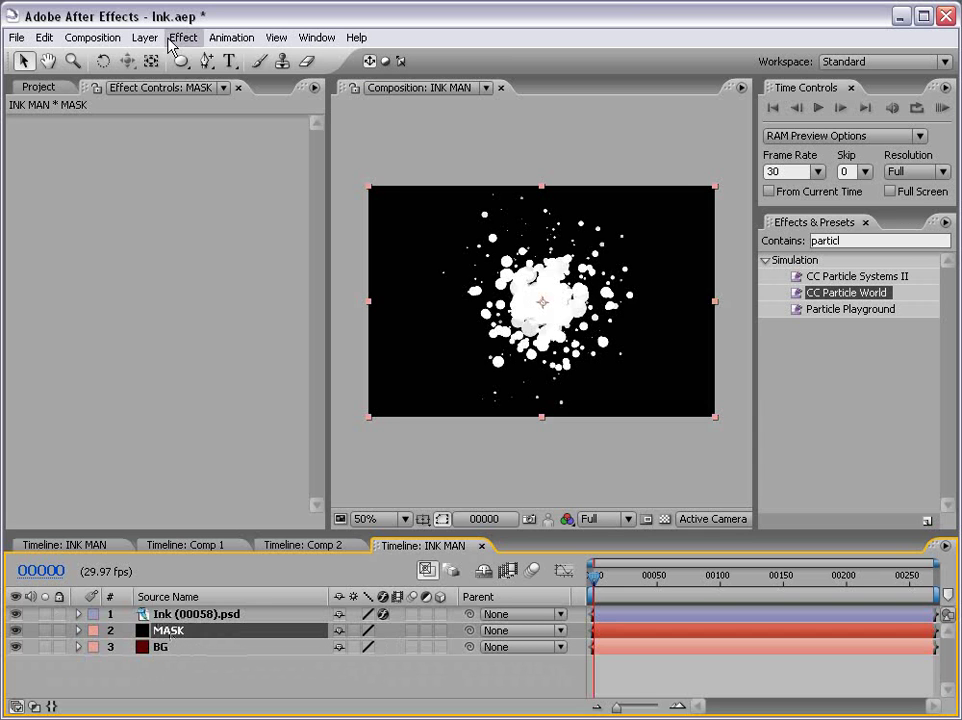
click(180, 61)
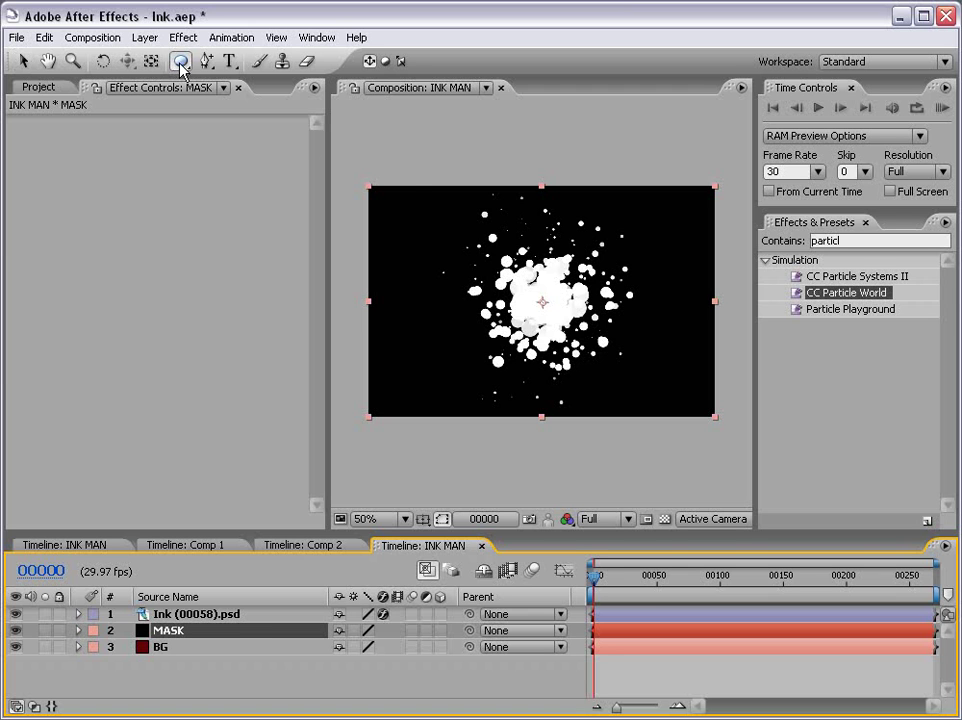
drag(373, 186, 714, 418)
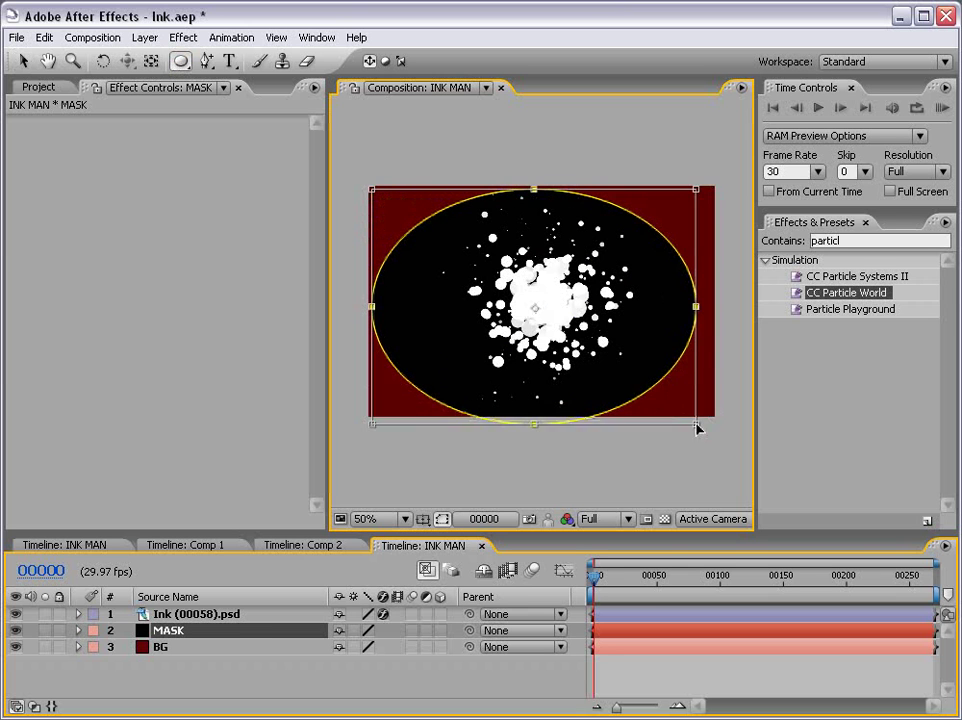
key(v)
click(247, 687)
click(170, 636)
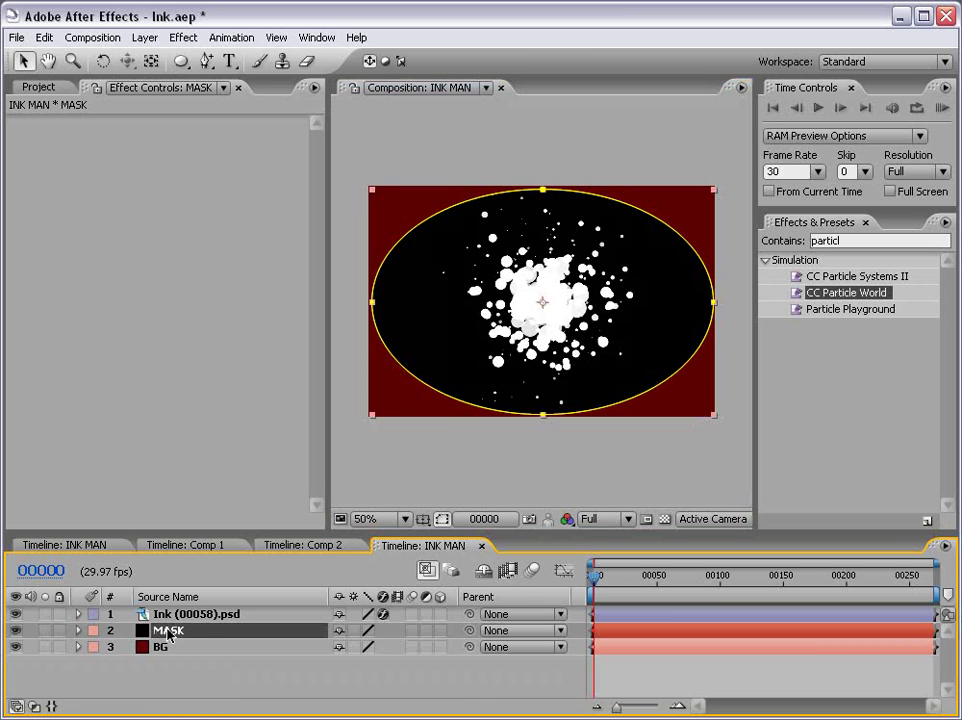
key(m)
click(360, 646)
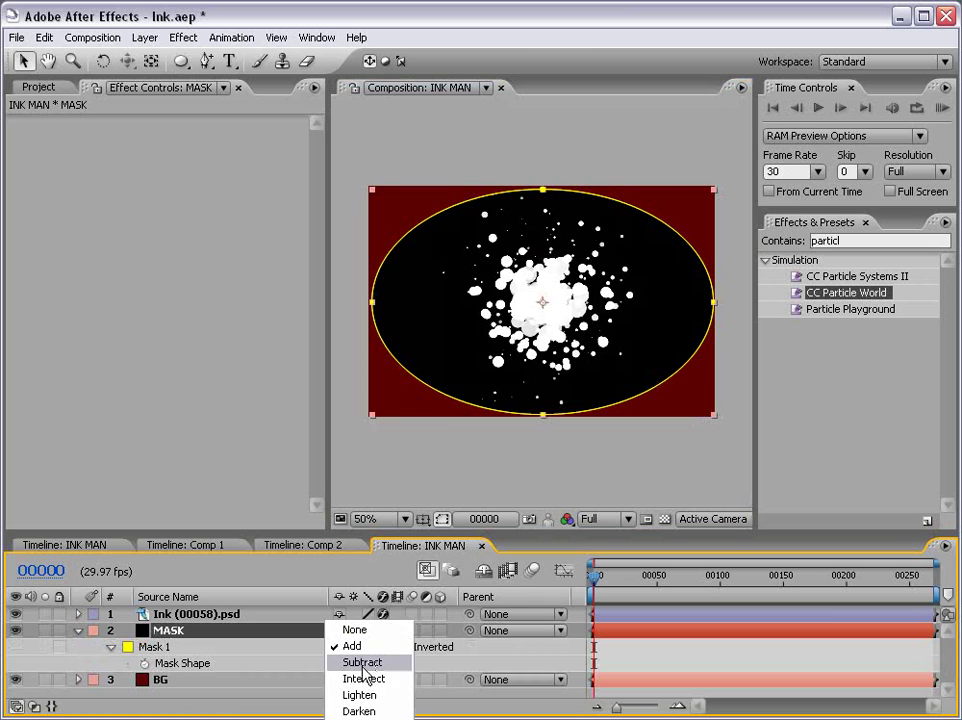
click(362, 662)
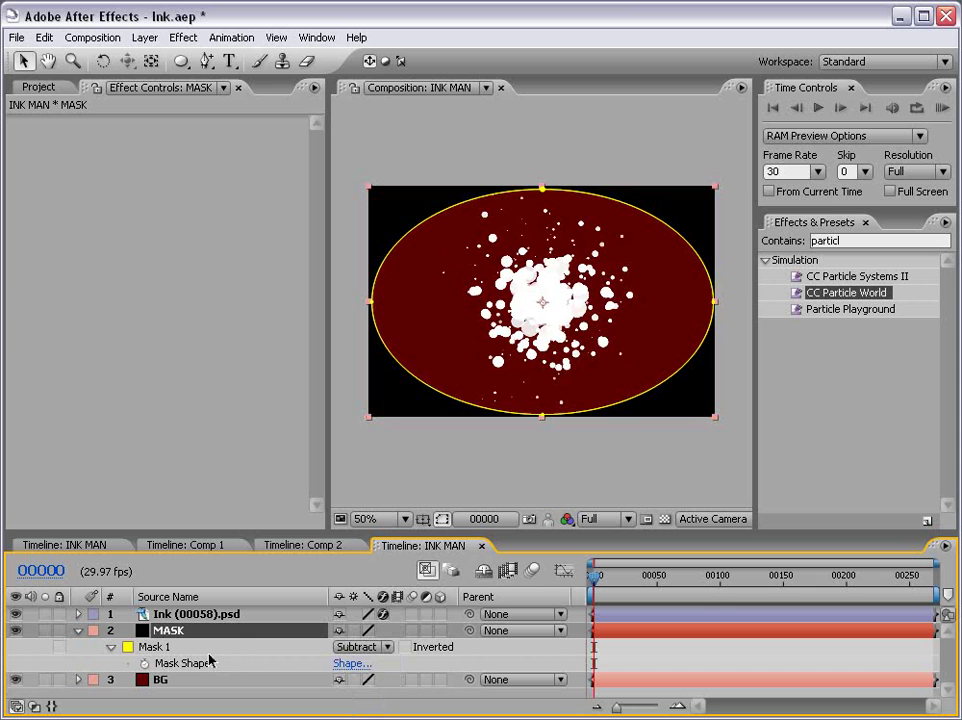
key(f)
mouse_move(388, 665)
mouse_down()
mouse_move(628, 631)
mouse_move(708, 631)
mouse_up()
click(640, 697)
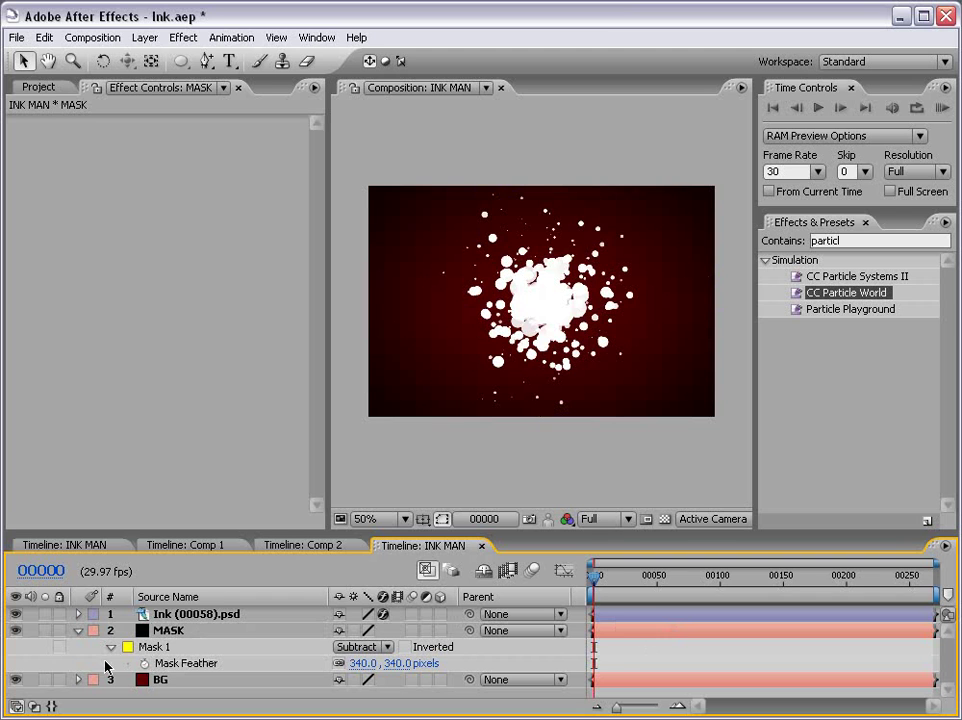
Lock the MASK and BG layers
click(78, 630)
click(171, 634)
click(170, 634)
click(59, 630)
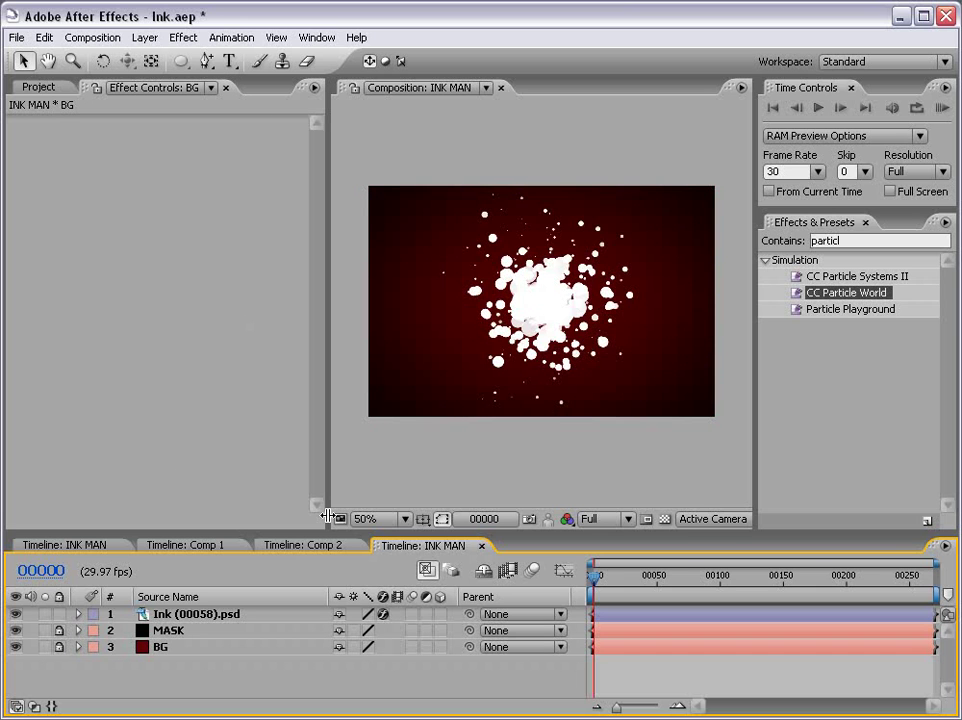
Create a new text layer reading 'INK MAN' in the frame
click(229, 61)
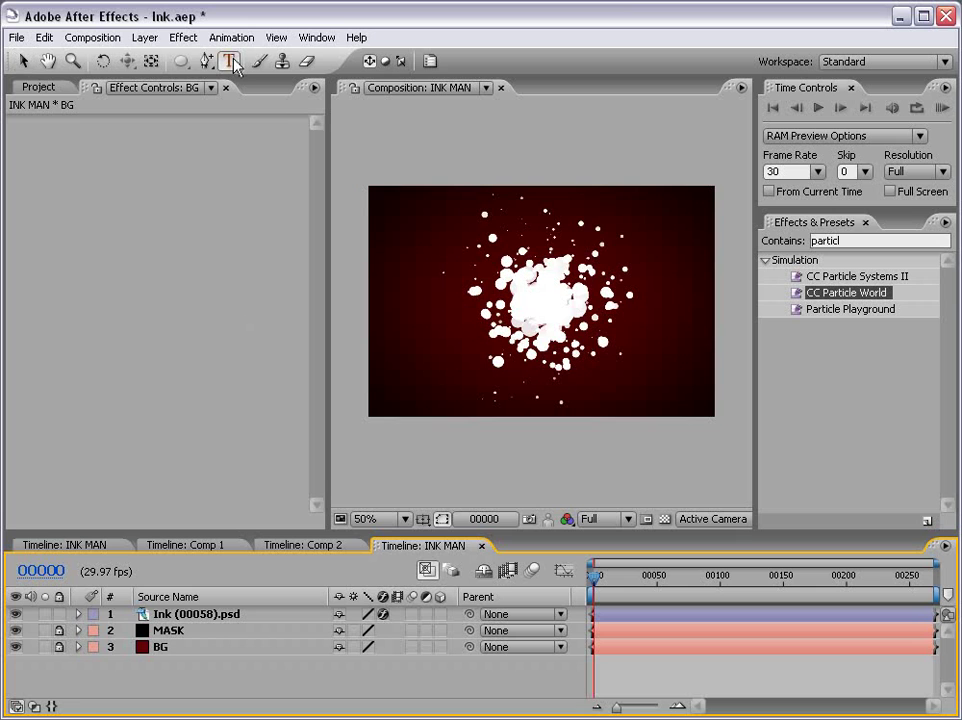
click(435, 335)
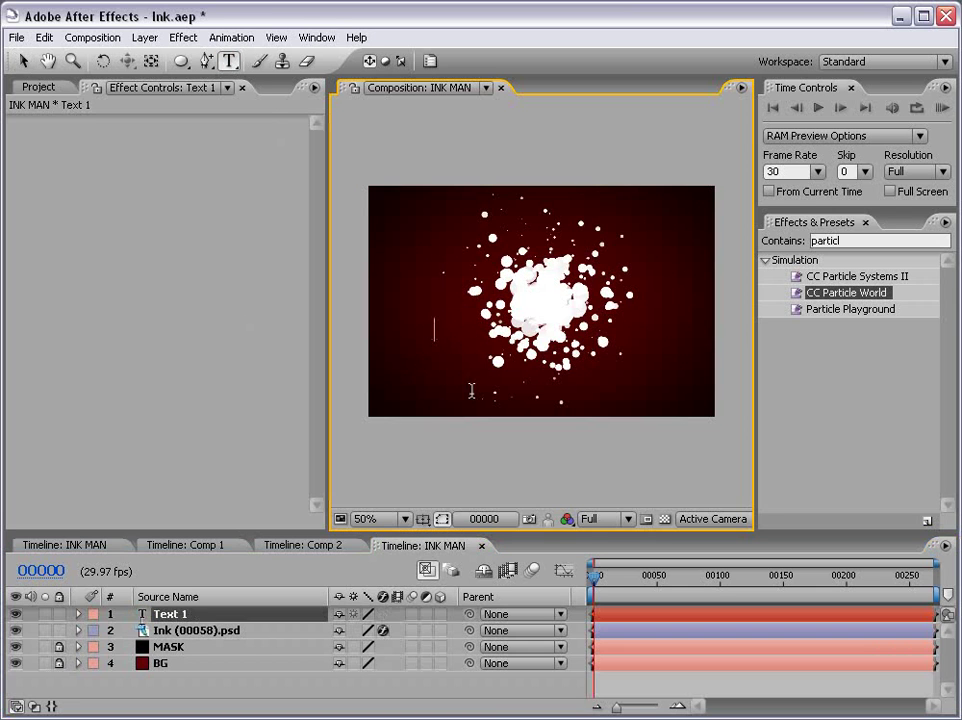
text(INK MAN)
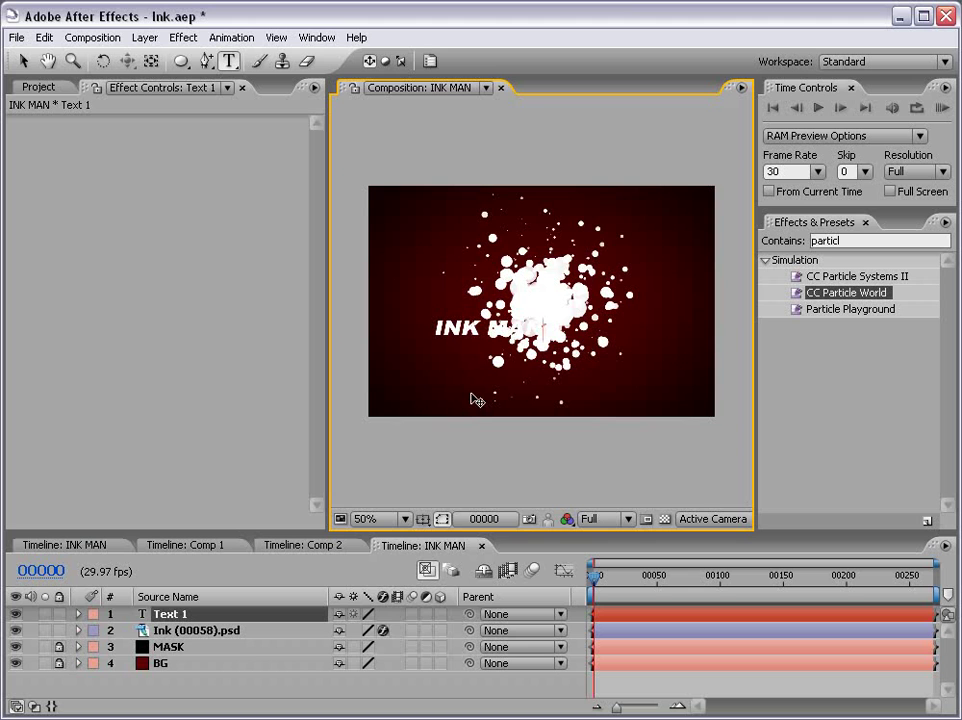
click(26, 61)
drag(477, 335, 431, 373)
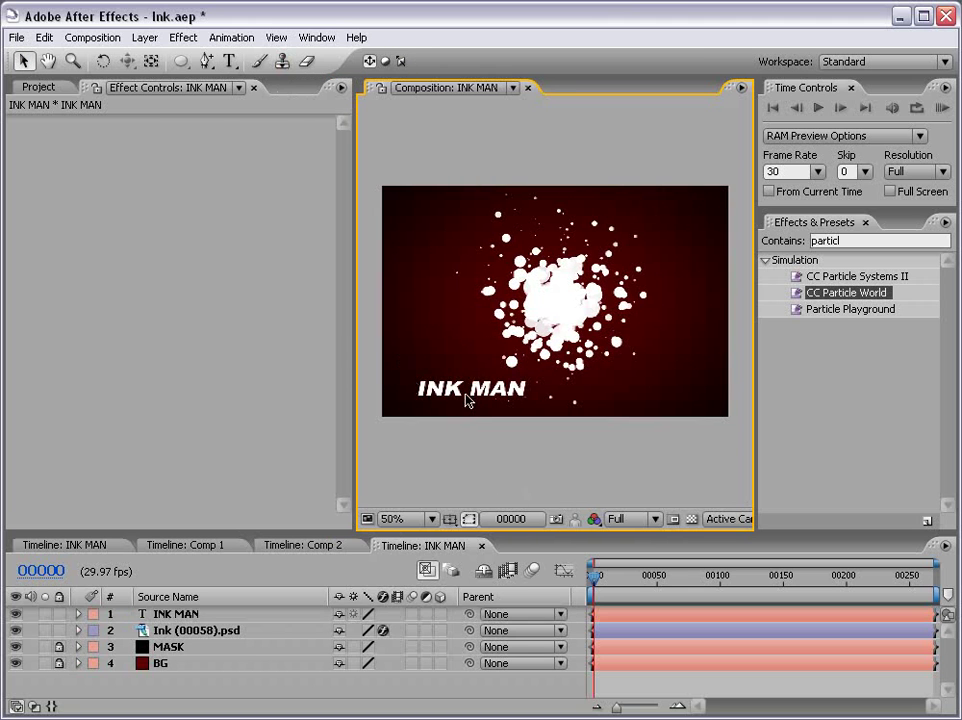
Check the INK MAN character settings and move the title to the splash centre
double_click(441, 390)
click(430, 61)
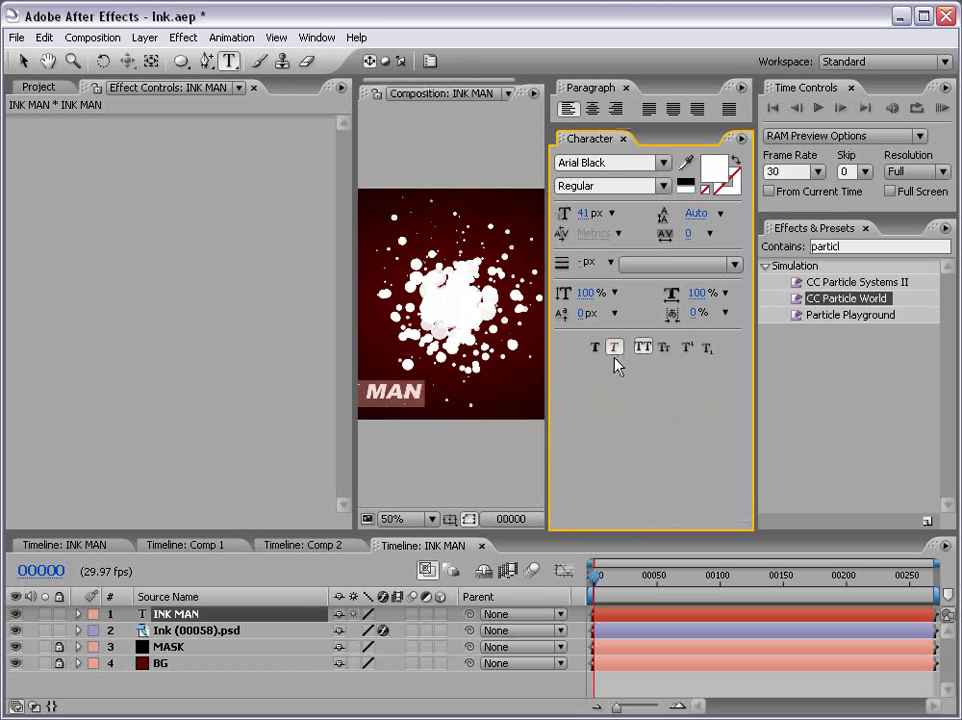
click(623, 138)
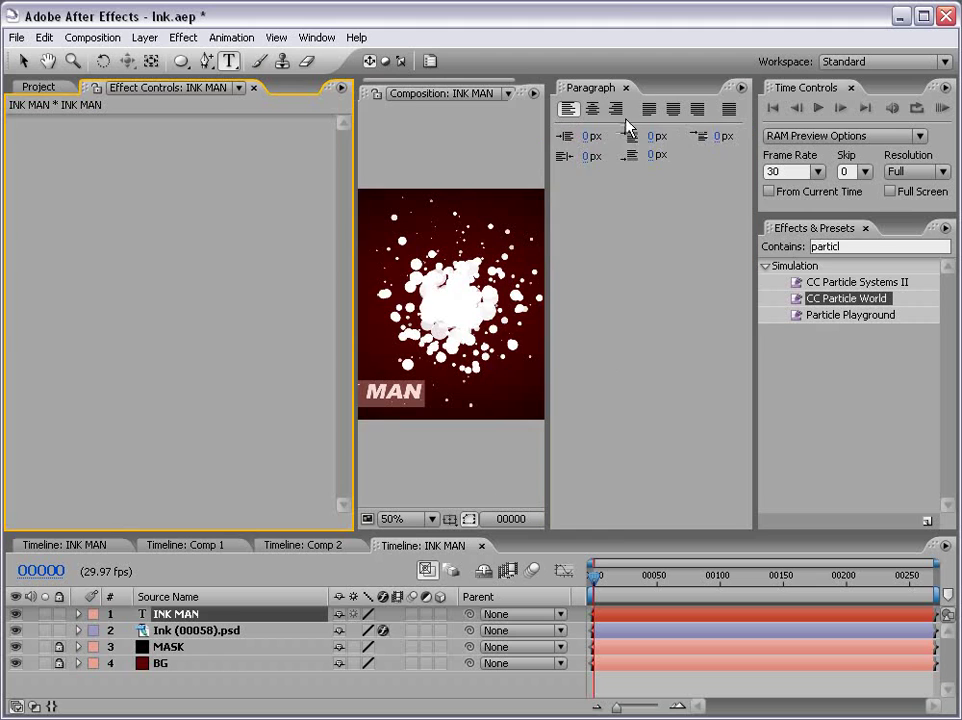
click(625, 88)
click(23, 61)
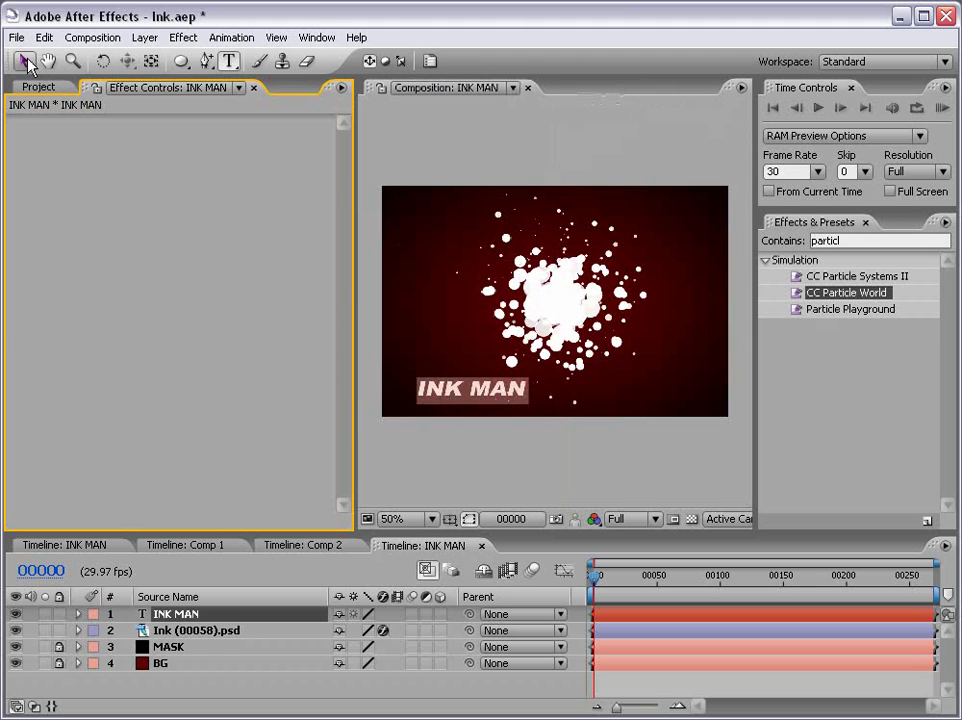
click(498, 476)
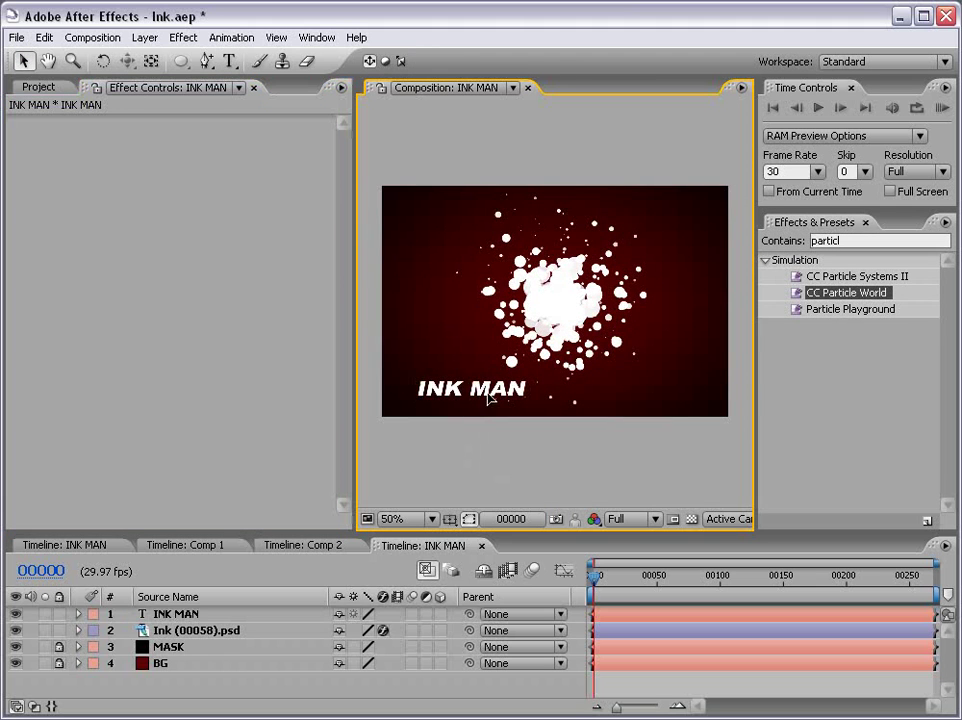
drag(490, 398, 570, 310)
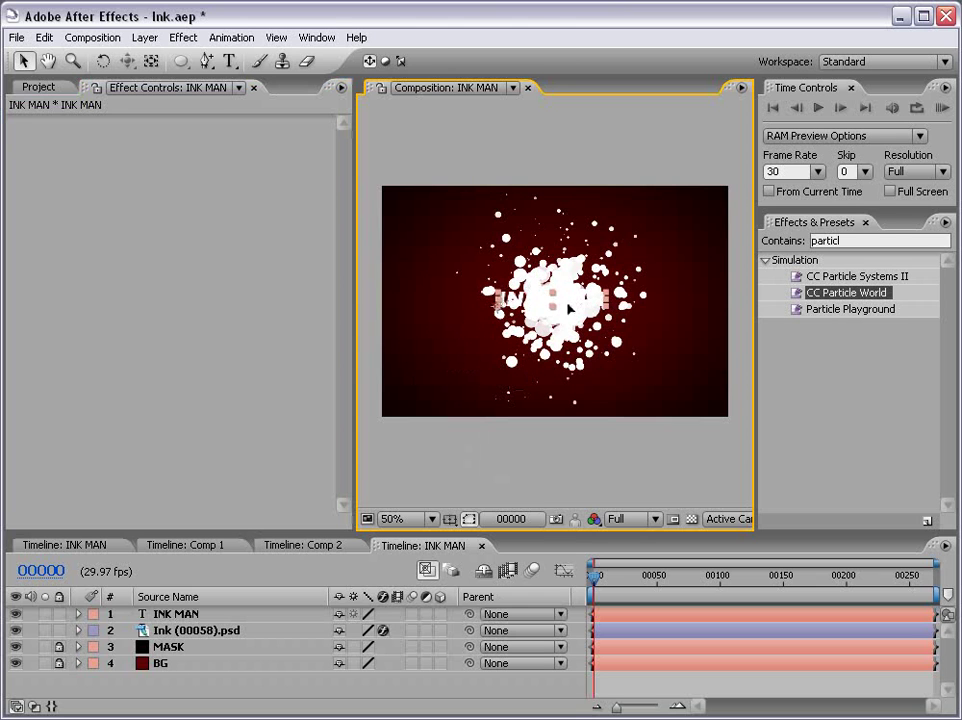
Enable the Hue/Saturation effect on Ink (00058).psd so the splatter turns black
click(190, 632)
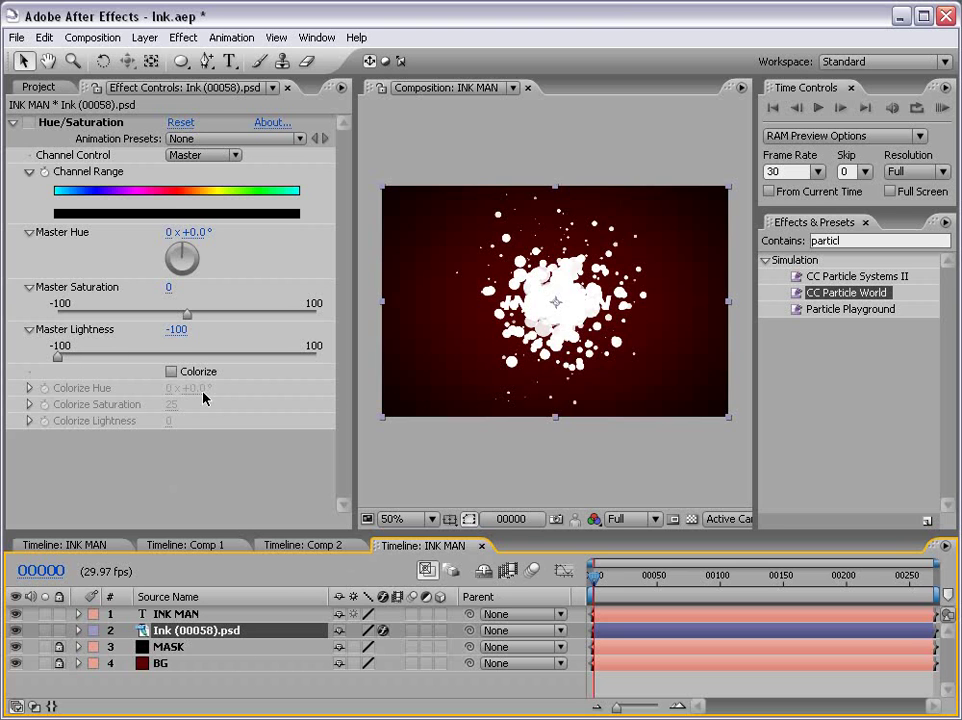
click(30, 123)
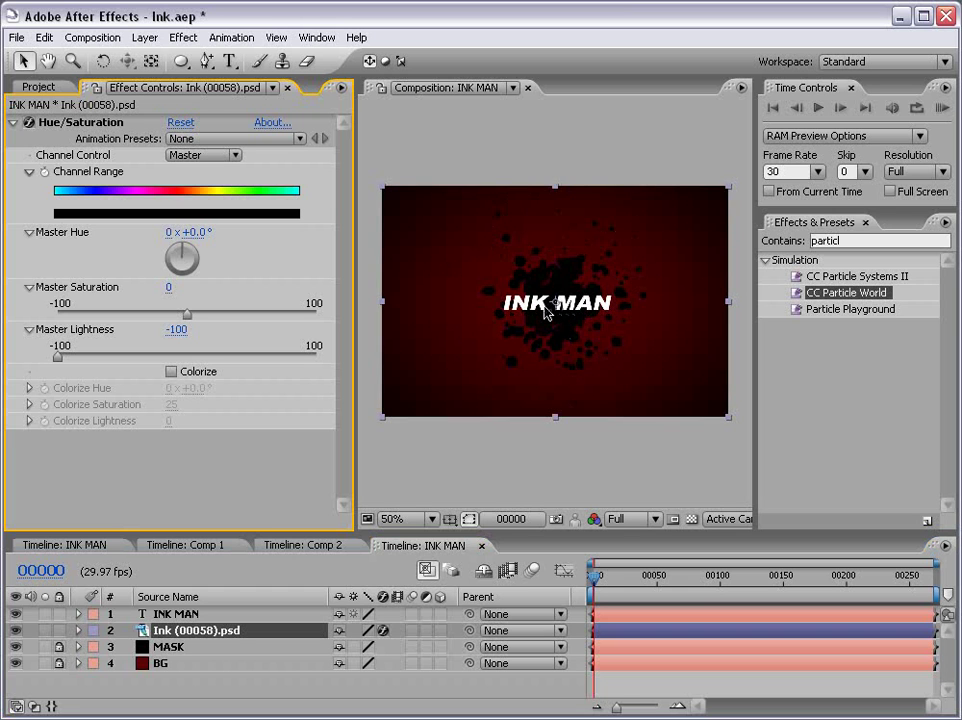
click(97, 706)
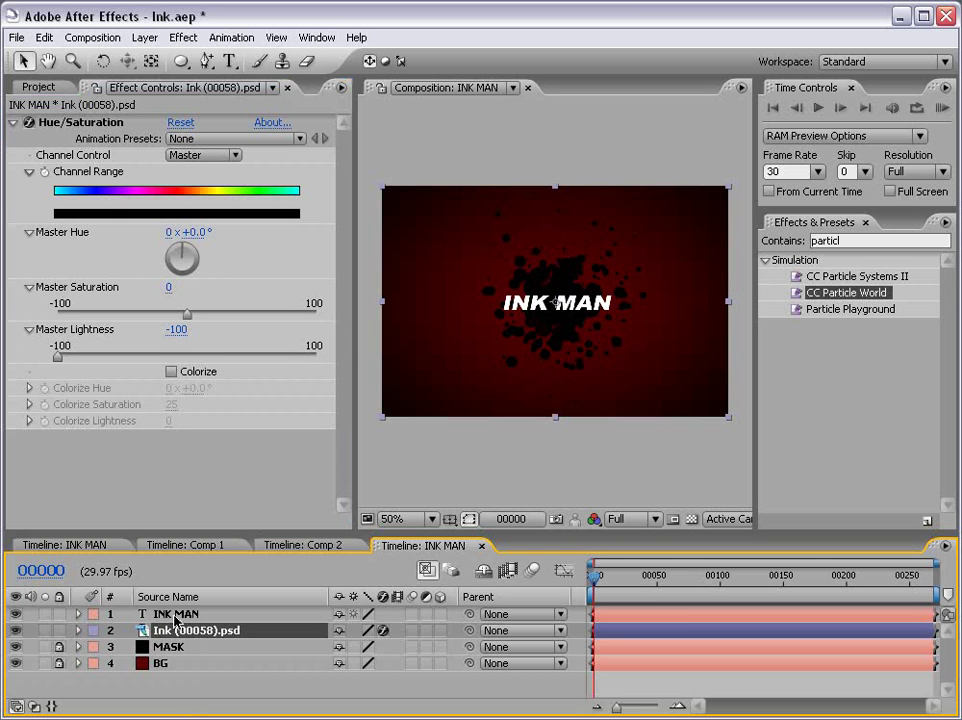
Make INK MAN and the ink 3D layers, then add Camera 1 with the 35mm preset
click(440, 614)
click(144, 37)
mouse_move(155, 58)
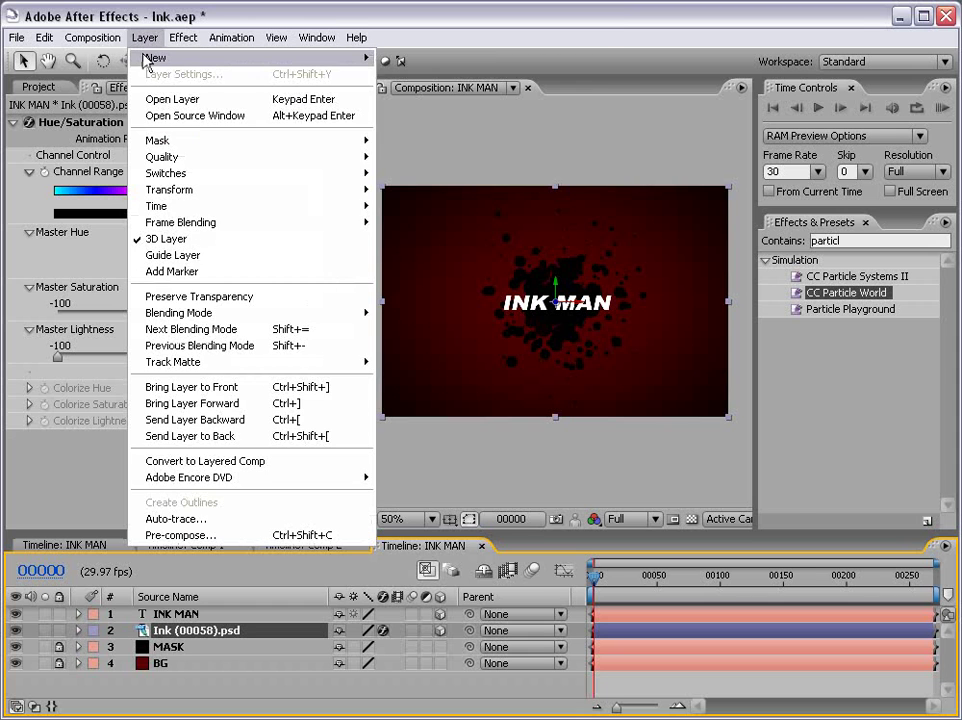
click(411, 108)
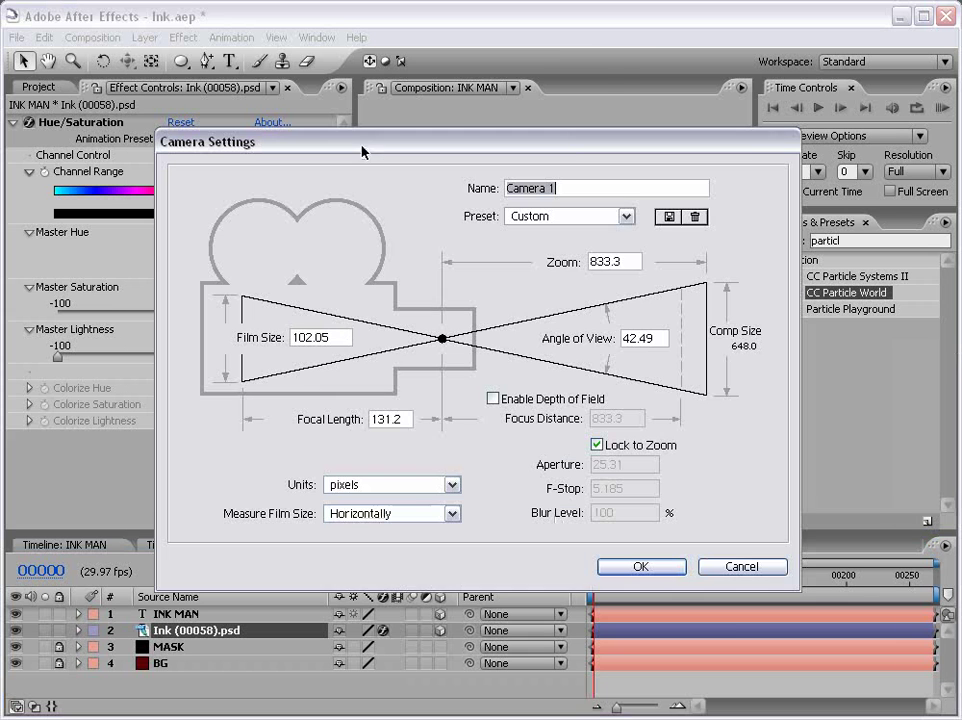
click(537, 217)
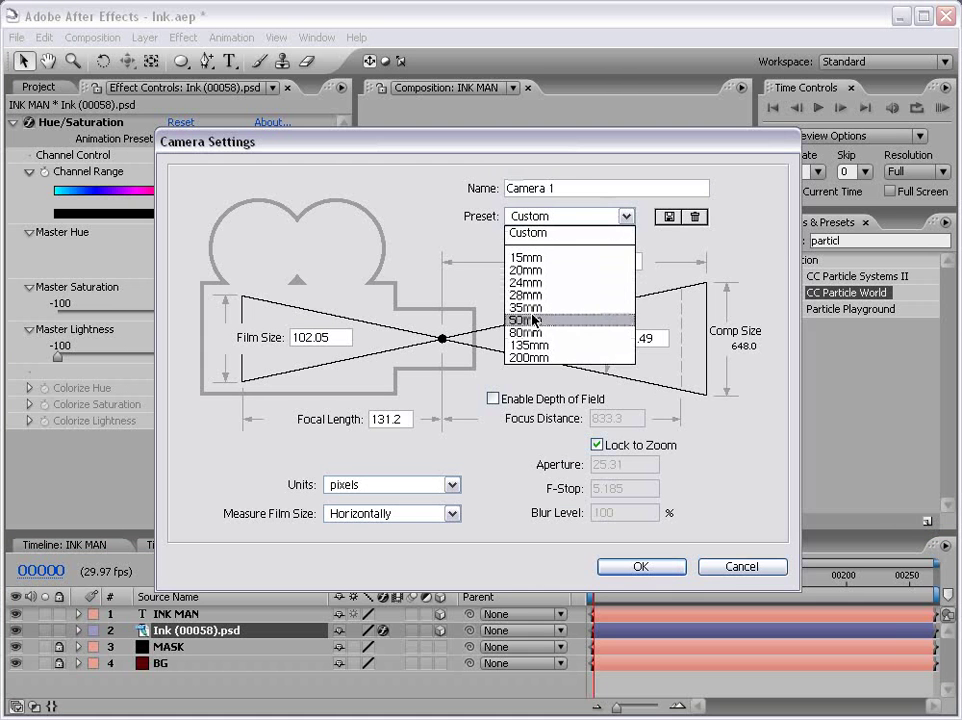
click(537, 310)
click(640, 567)
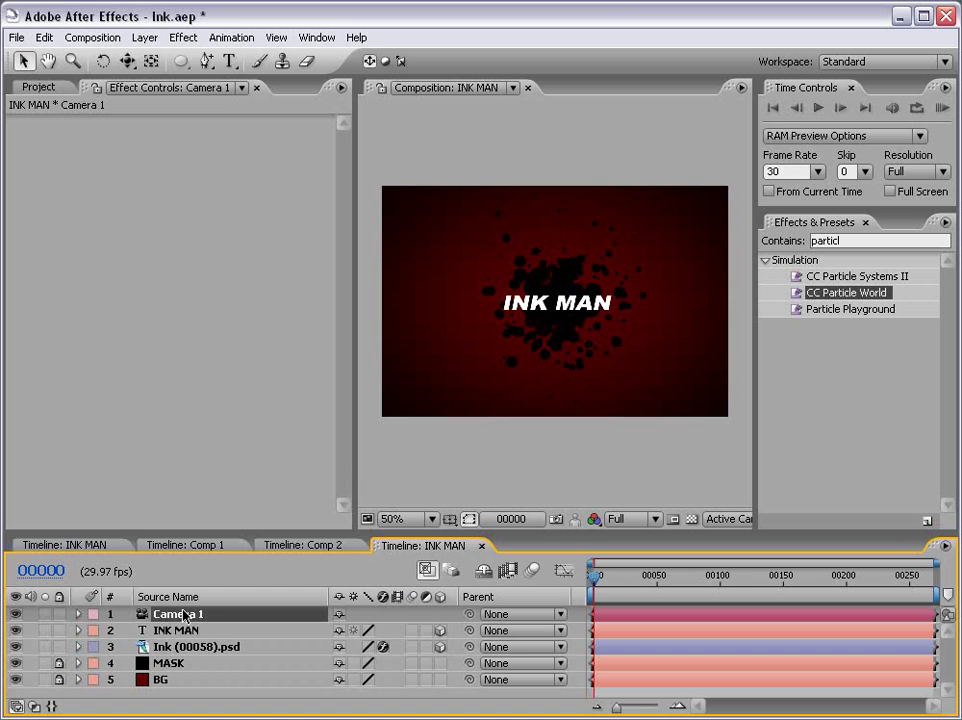
Keyframe Camera 1's position at frame 0 and orbit it for a second keyframe near frame 40
key(p)
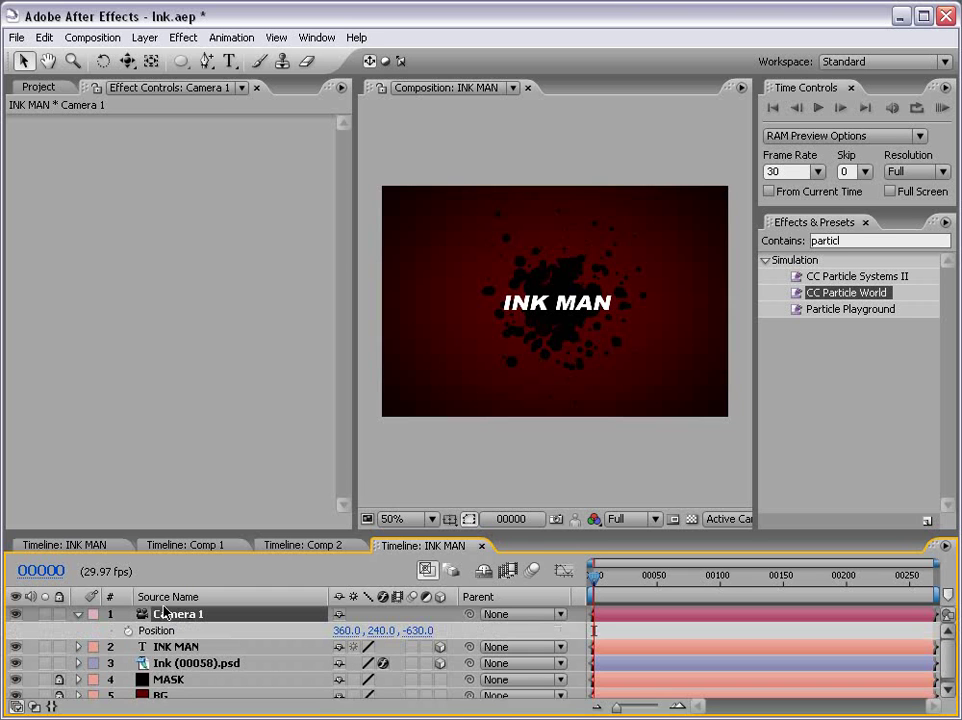
drag(137, 537, 137, 473)
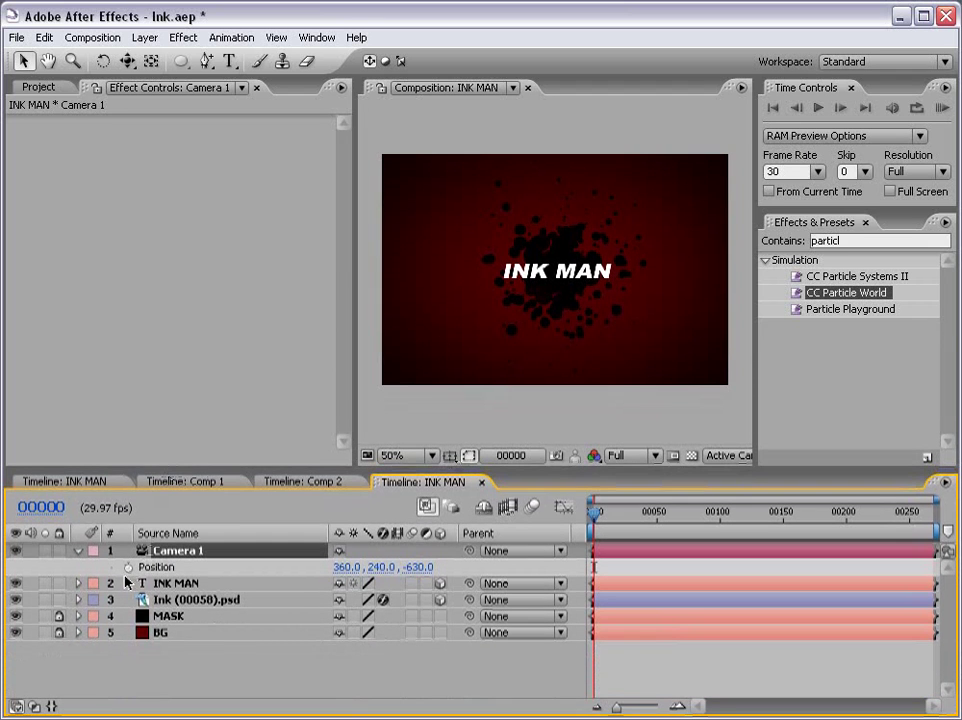
click(128, 567)
drag(608, 510, 649, 524)
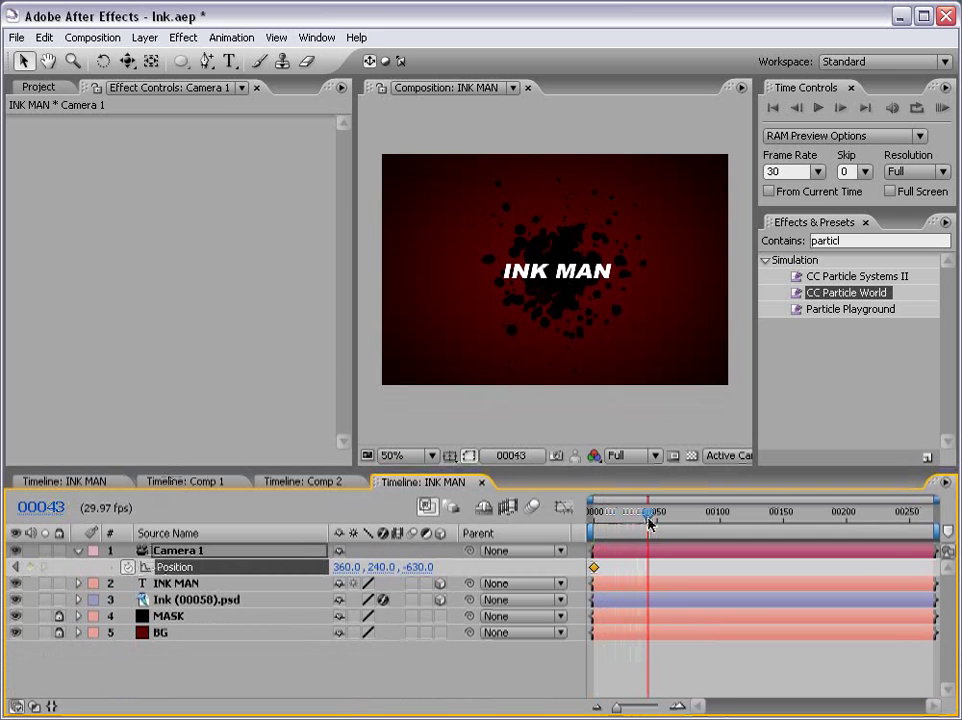
click(127, 61)
click(215, 61)
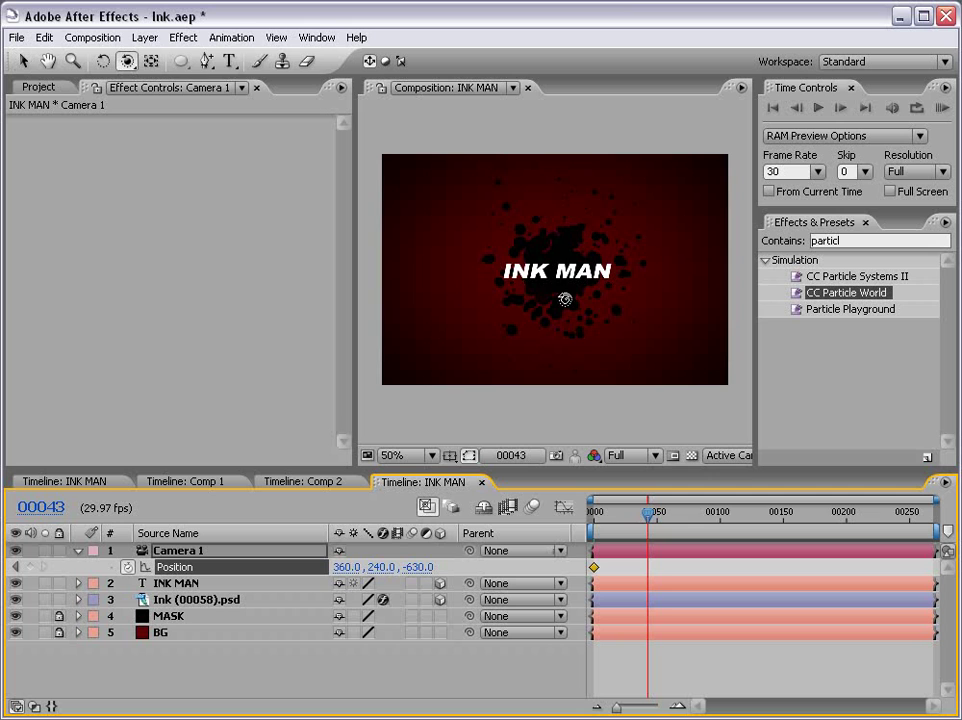
mouse_move(498, 316)
mouse_down()
mouse_move(547, 294)
mouse_move(526, 294)
mouse_move(554, 296)
mouse_up()
drag(648, 512, 575, 528)
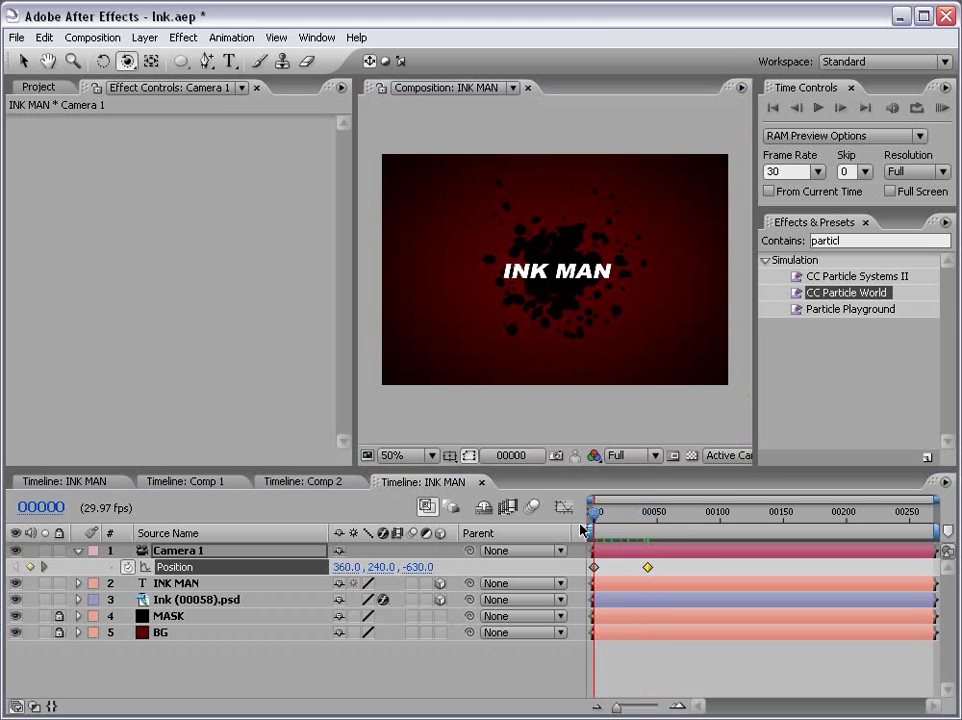
mouse_move(532, 307)
mouse_down()
mouse_move(551, 300)
mouse_move(580, 318)
mouse_move(608, 301)
mouse_up()
click(599, 524)
mouse_move(599, 524)
mouse_down()
mouse_move(653, 528)
mouse_move(595, 532)
mouse_move(644, 537)
mouse_up()
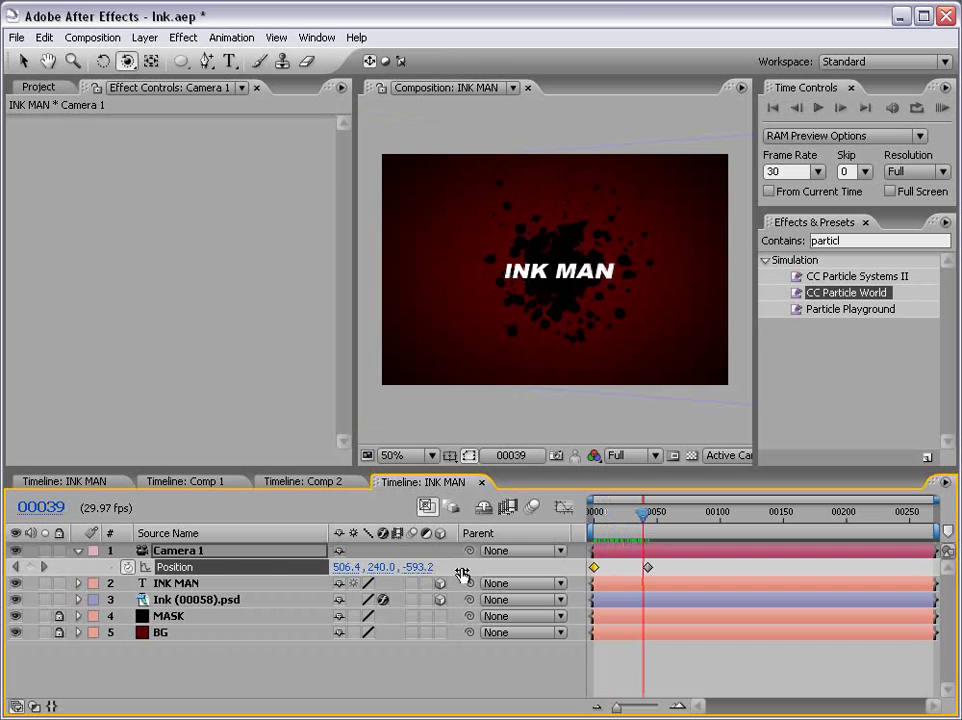
Apply Easy Ease to both camera position keyframes and scrub to review the move
click(180, 568)
key(F9)
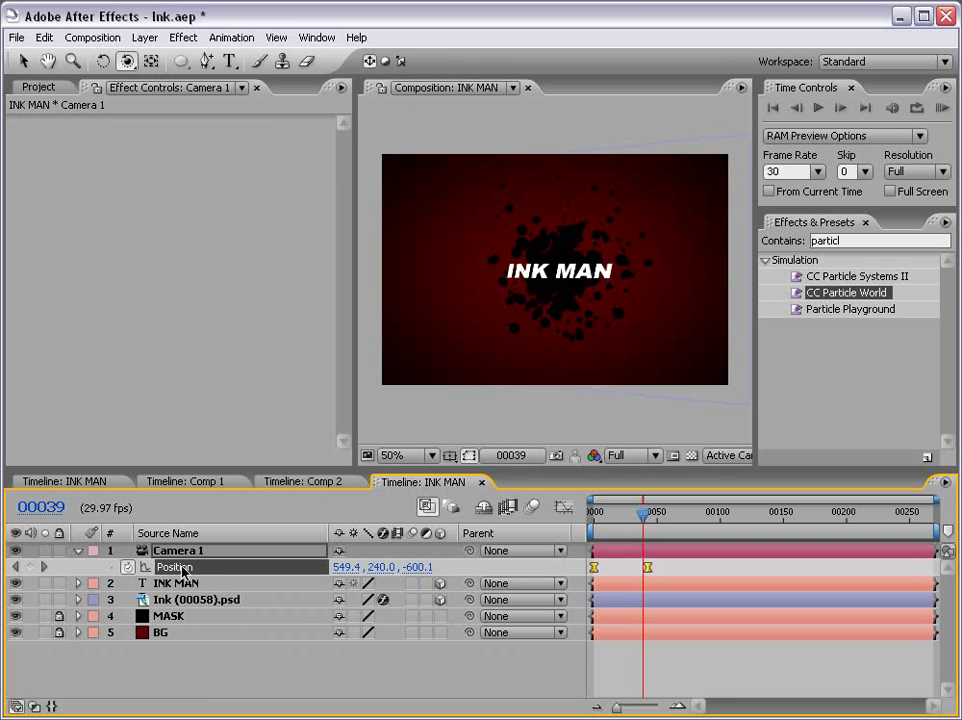
key(v)
key(F2)
drag(643, 512, 603, 512)
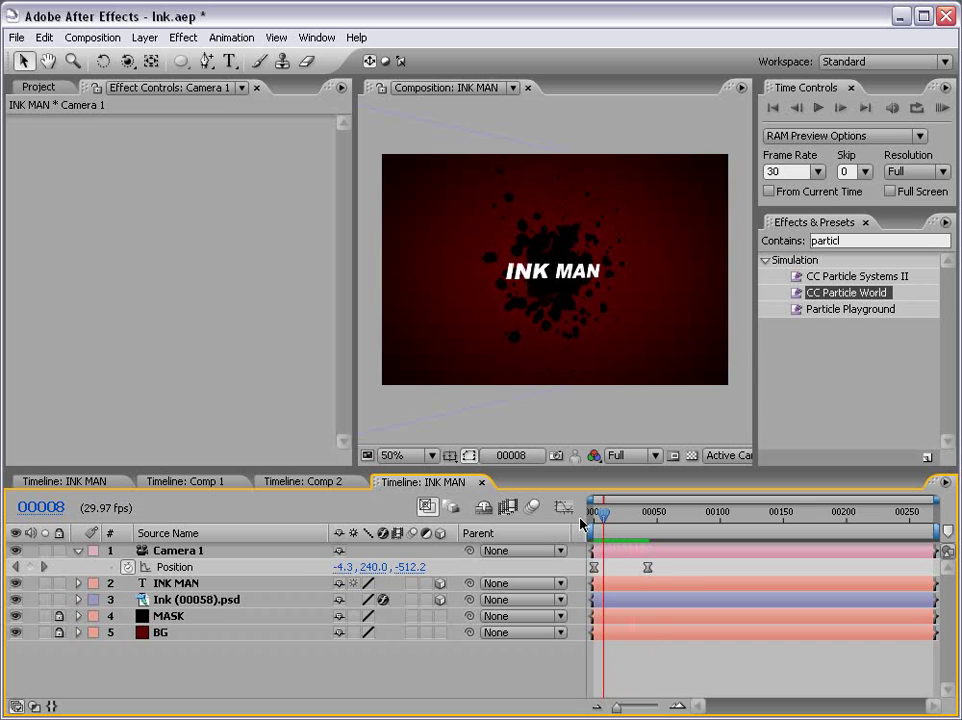
click(646, 514)
key(Home)
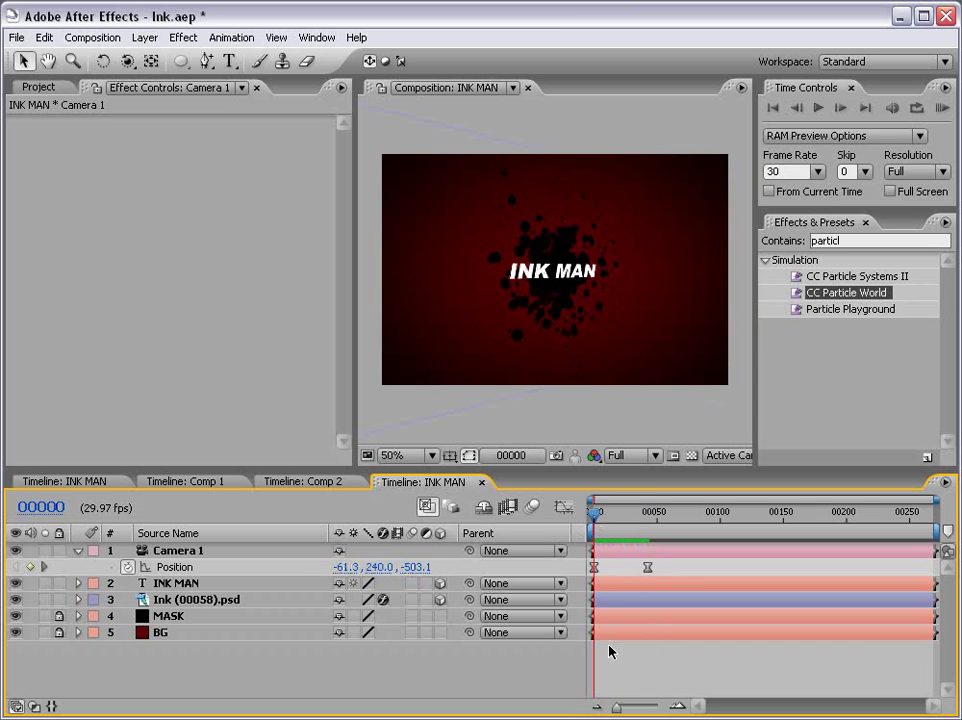
Duplicate the ink splatter layer and move the copy to the comp's left edge
drag(599, 520, 626, 514)
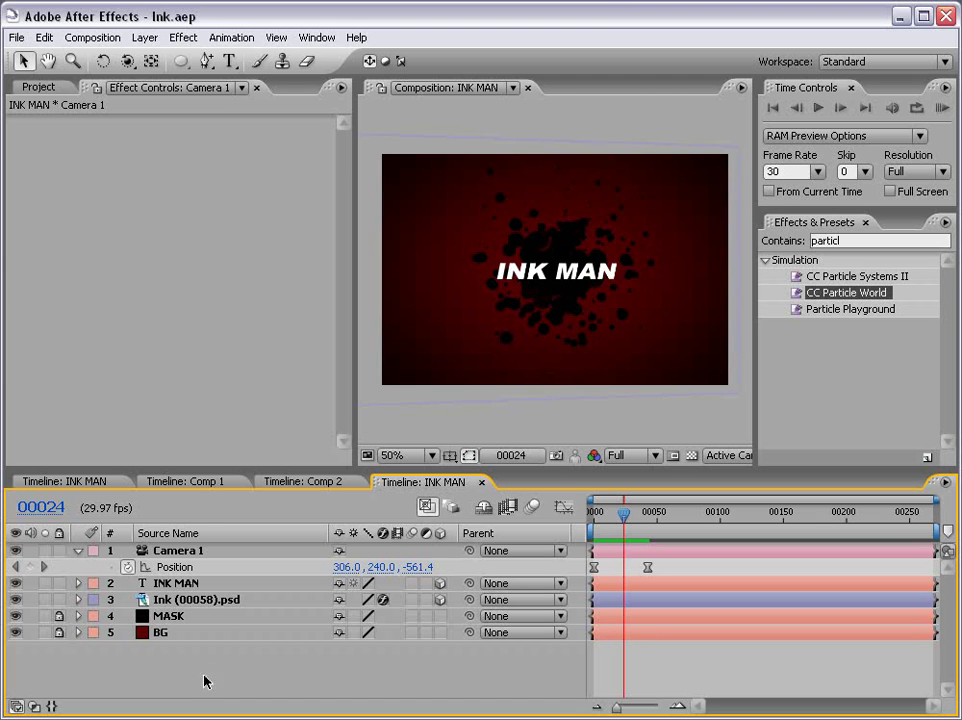
click(185, 600)
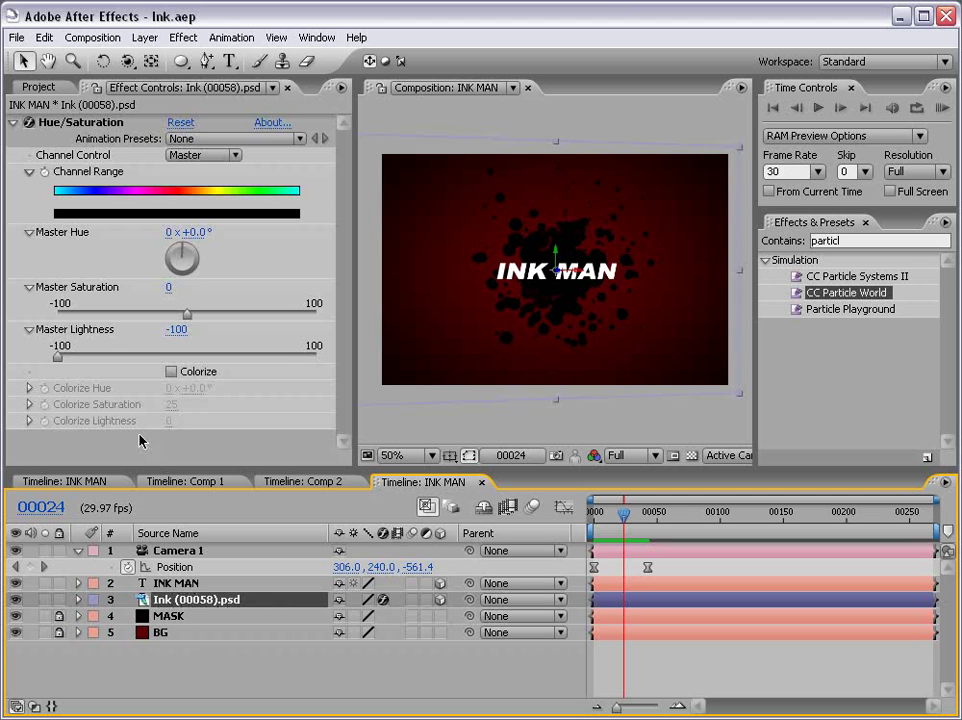
key(ctrl+d)
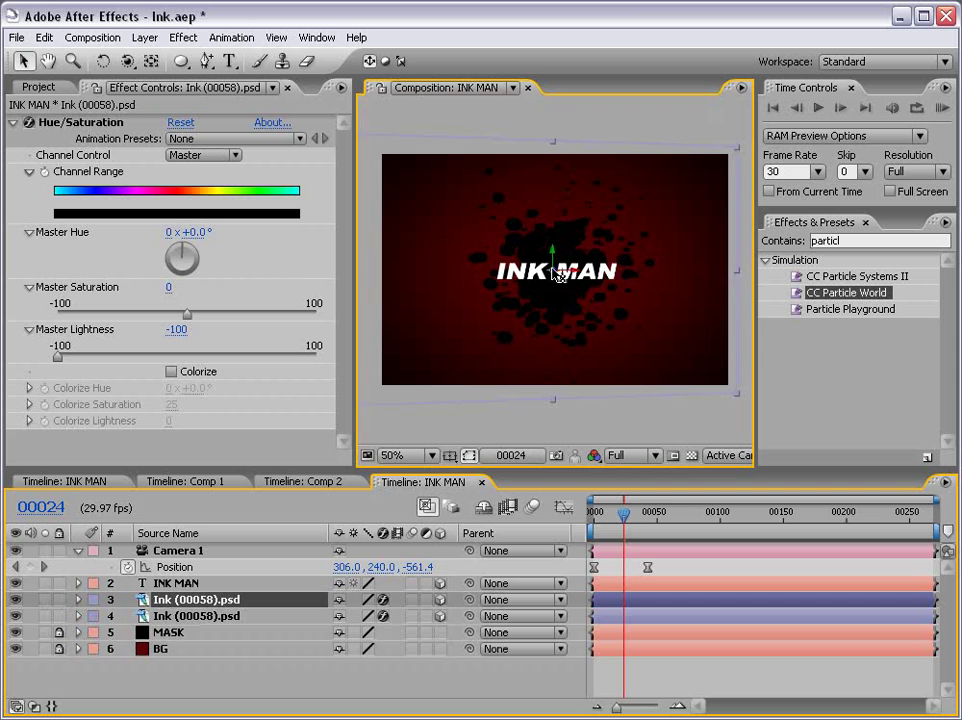
scroll(540, 280, up, 2)
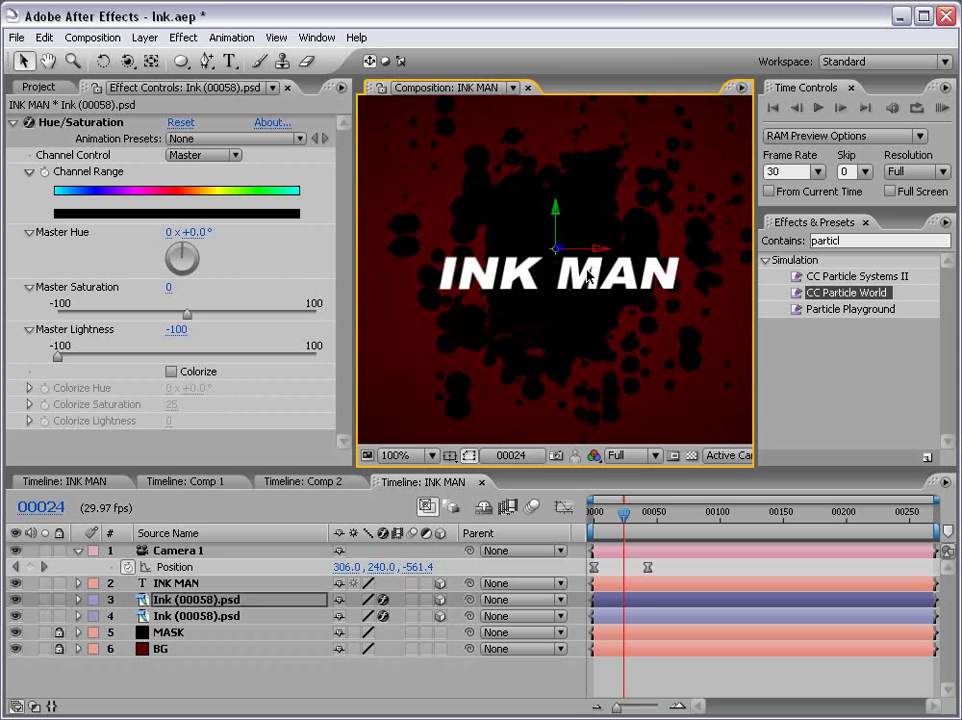
scroll(582, 285, down, 2)
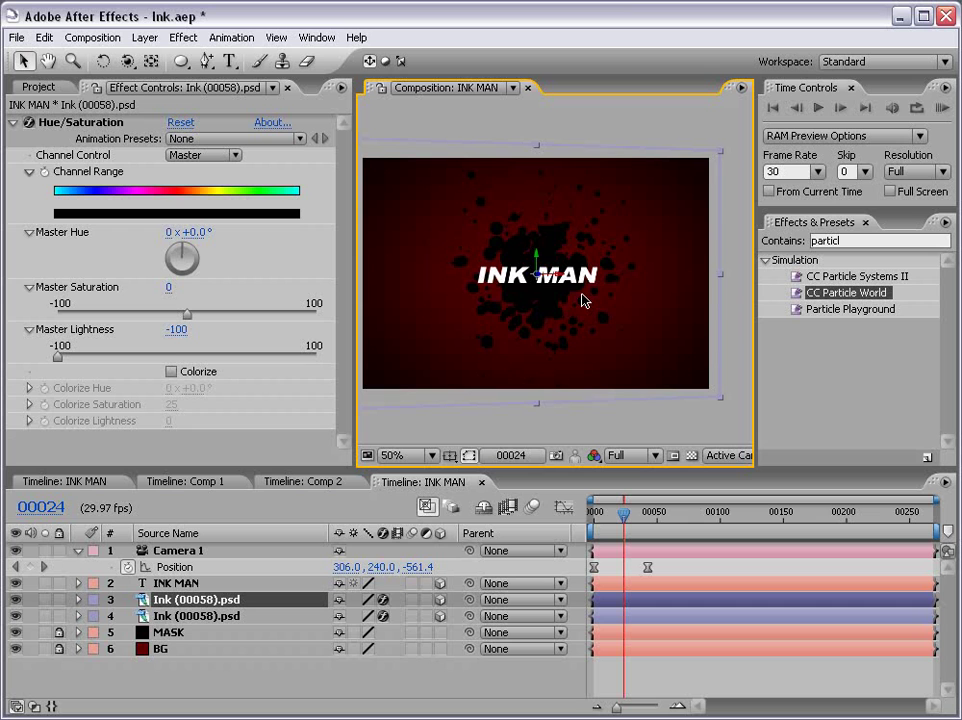
drag(528, 268, 400, 270)
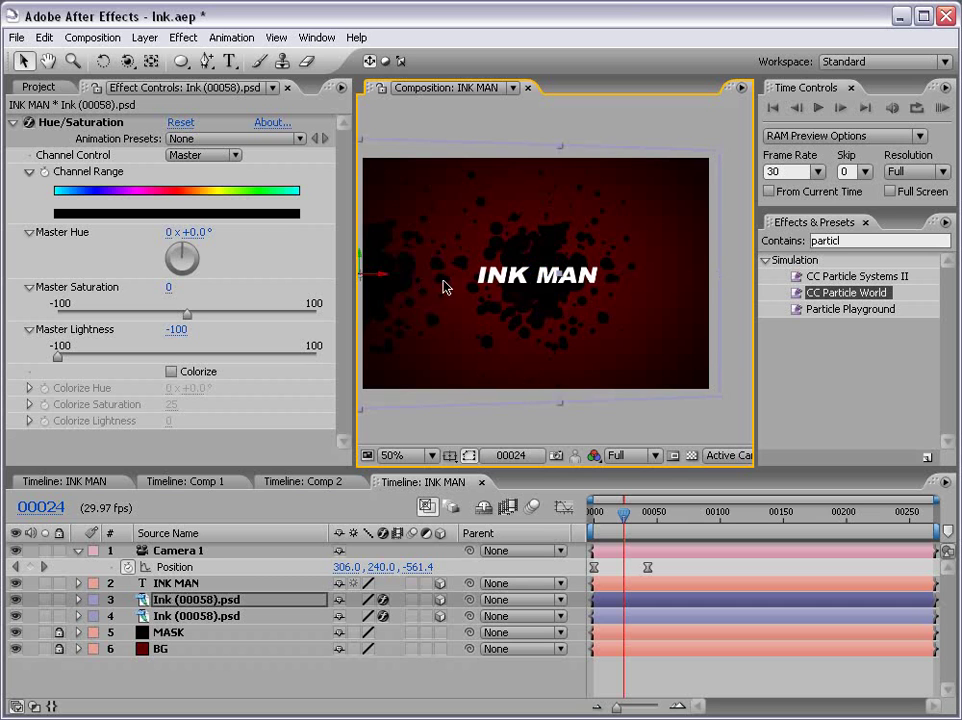
key(comma)
key(period)
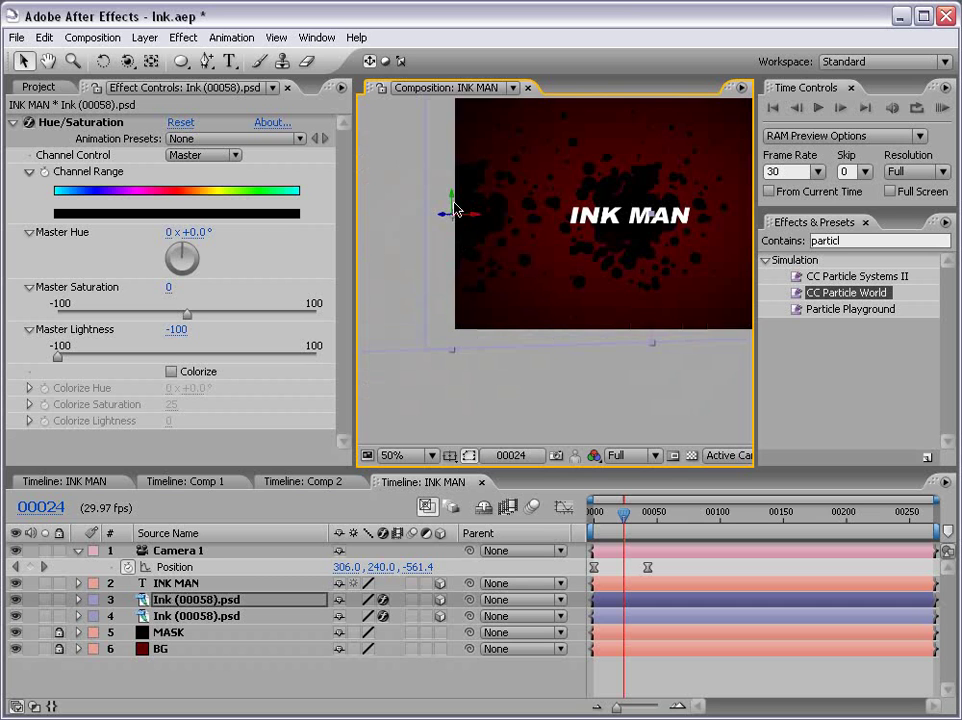
key(comma)
drag(620, 261, 517, 309)
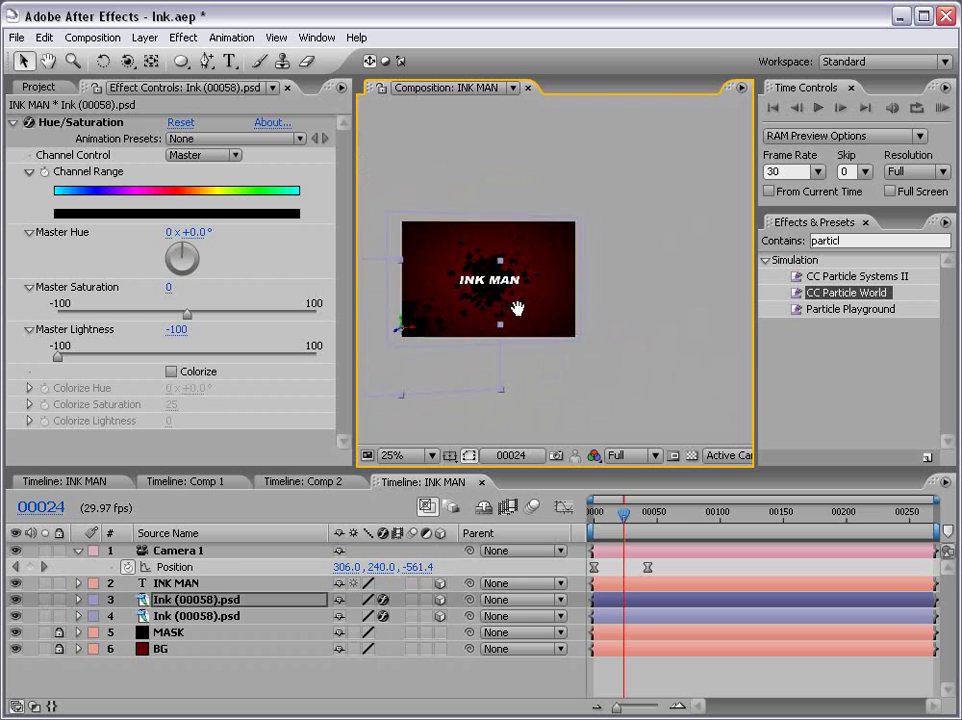
Add a second ink copy placed up and to the right, then play the animation
click(196, 600)
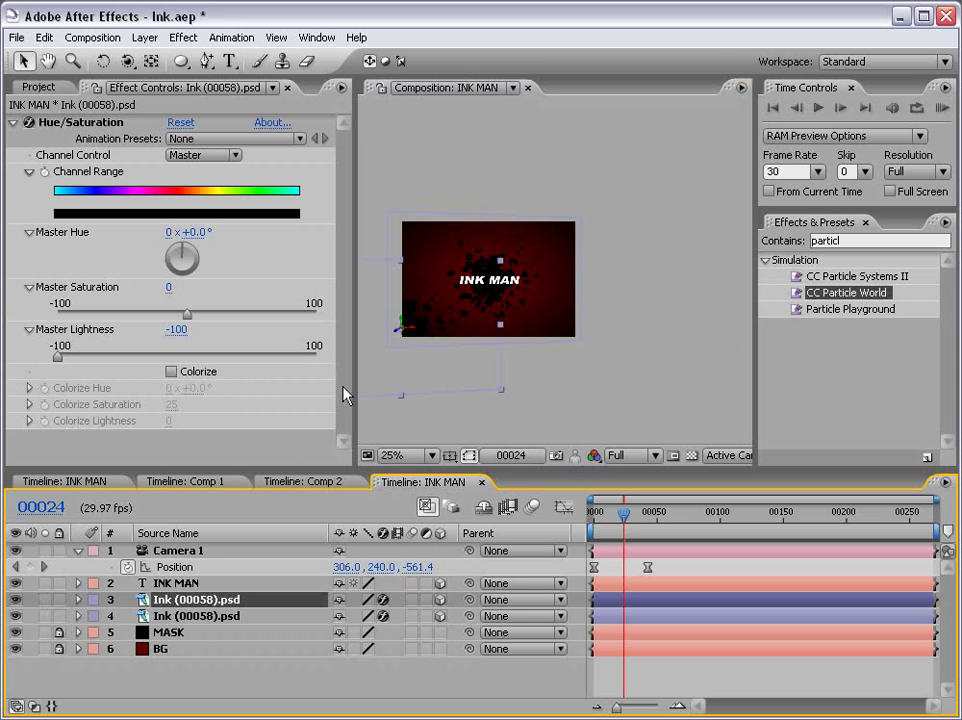
key(ctrl+d)
drag(413, 334, 586, 237)
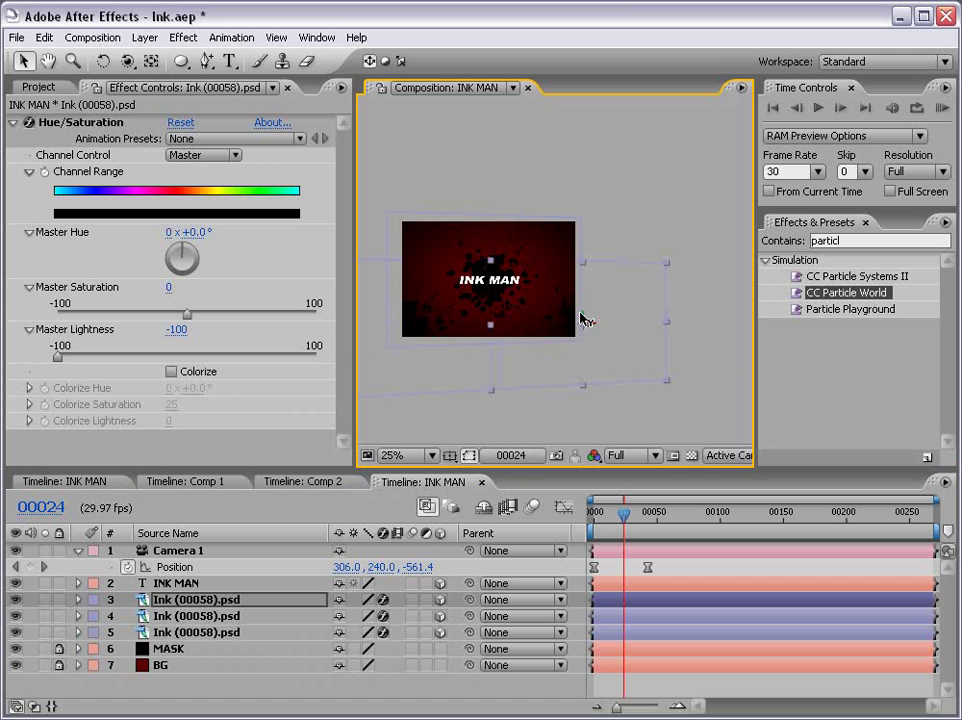
key(period)
drag(507, 281, 520, 292)
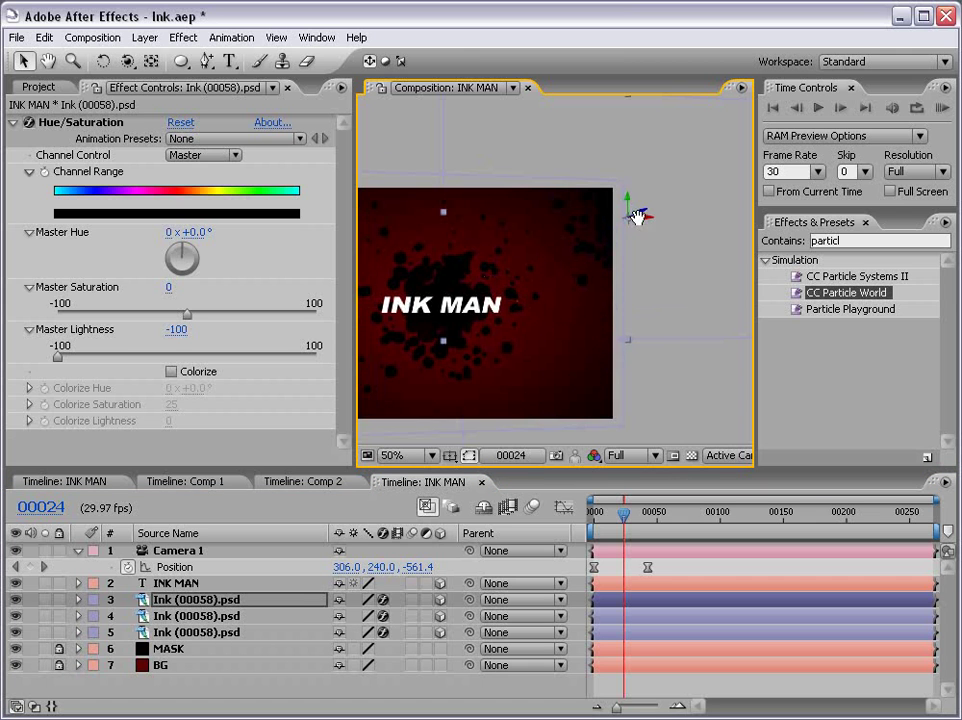
key(comma)
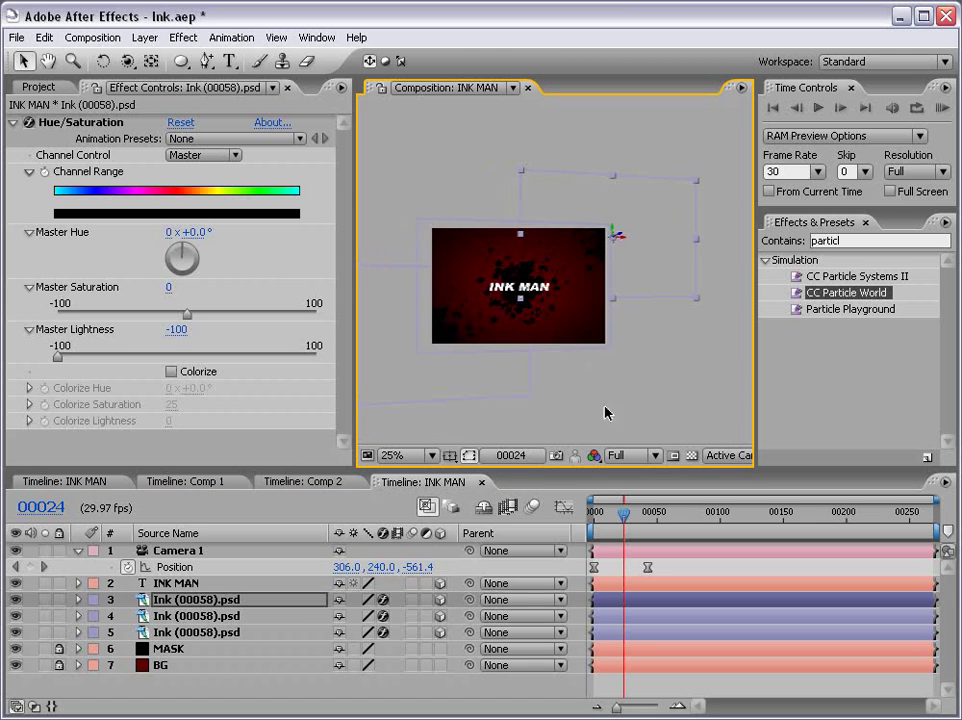
key(period)
key(grave)
key(period)
drag(500, 354, 549, 313)
key(space)
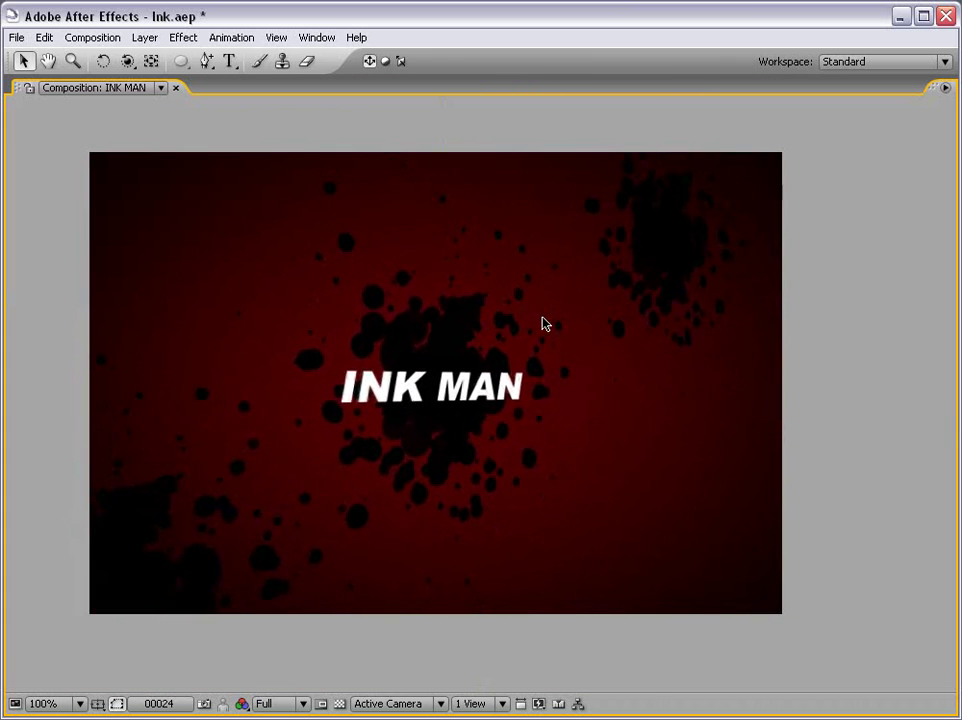
Pull the INK MAN title toward the camera along Z and RAM preview the result
key(grave)
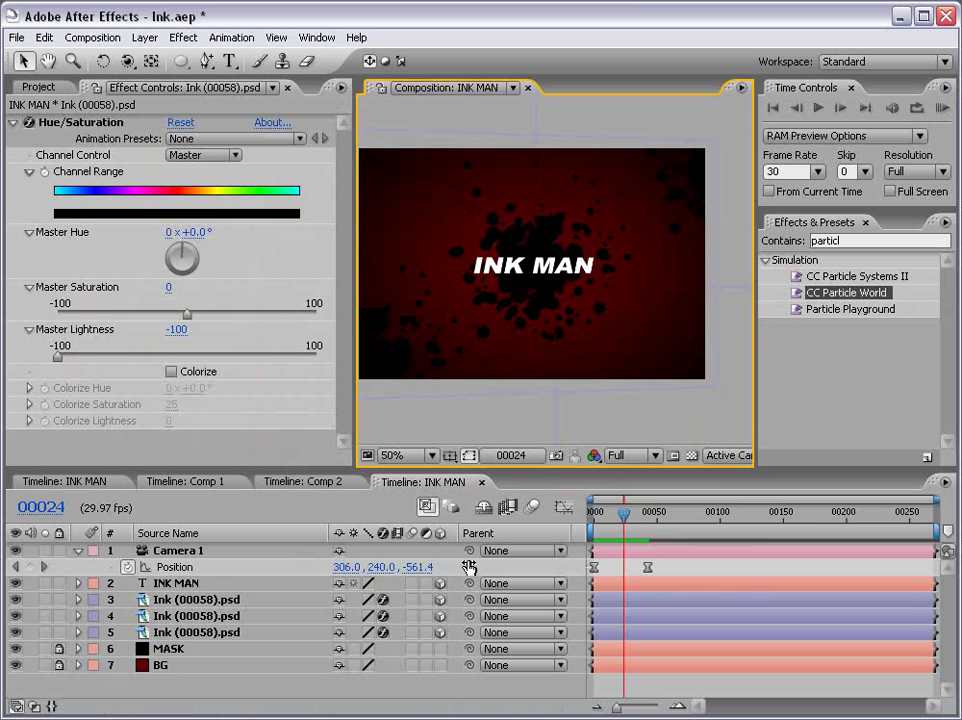
click(185, 588)
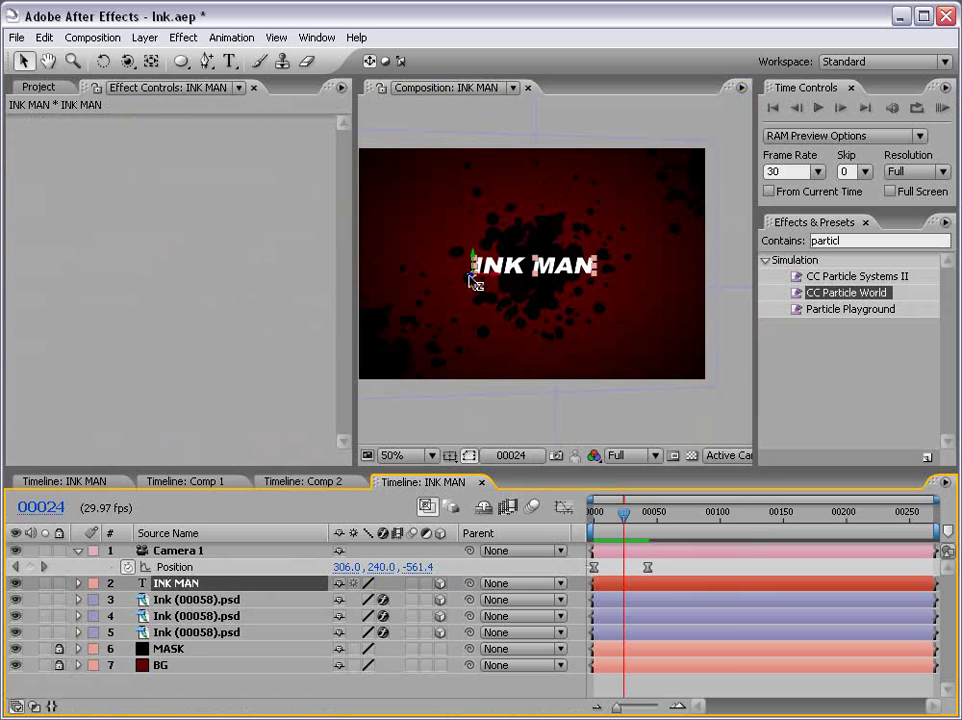
drag(475, 283, 440, 286)
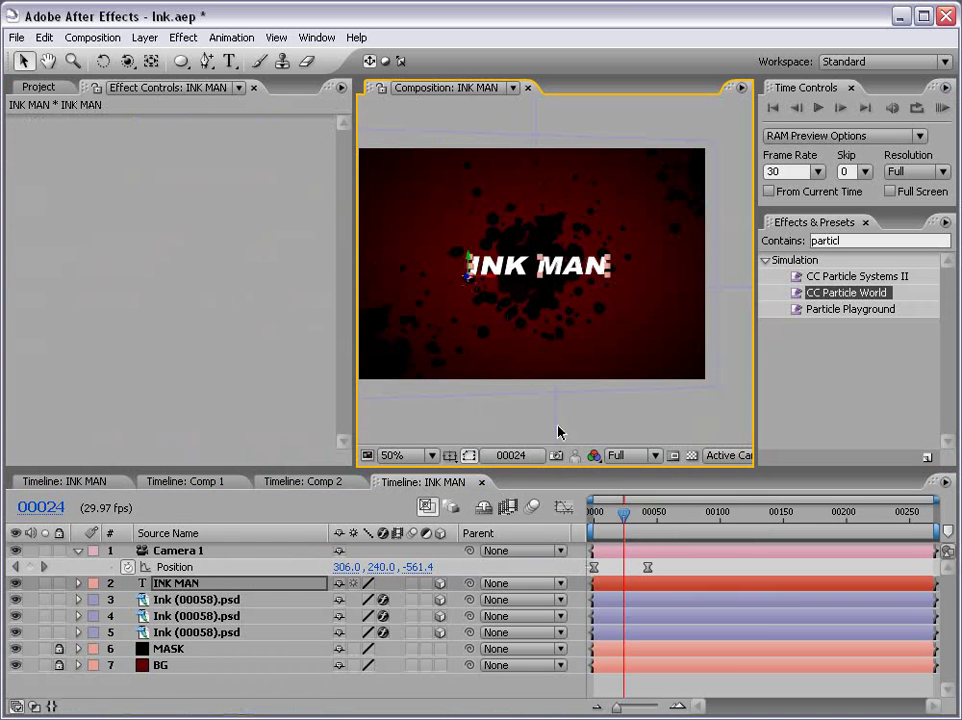
key(KP_0)
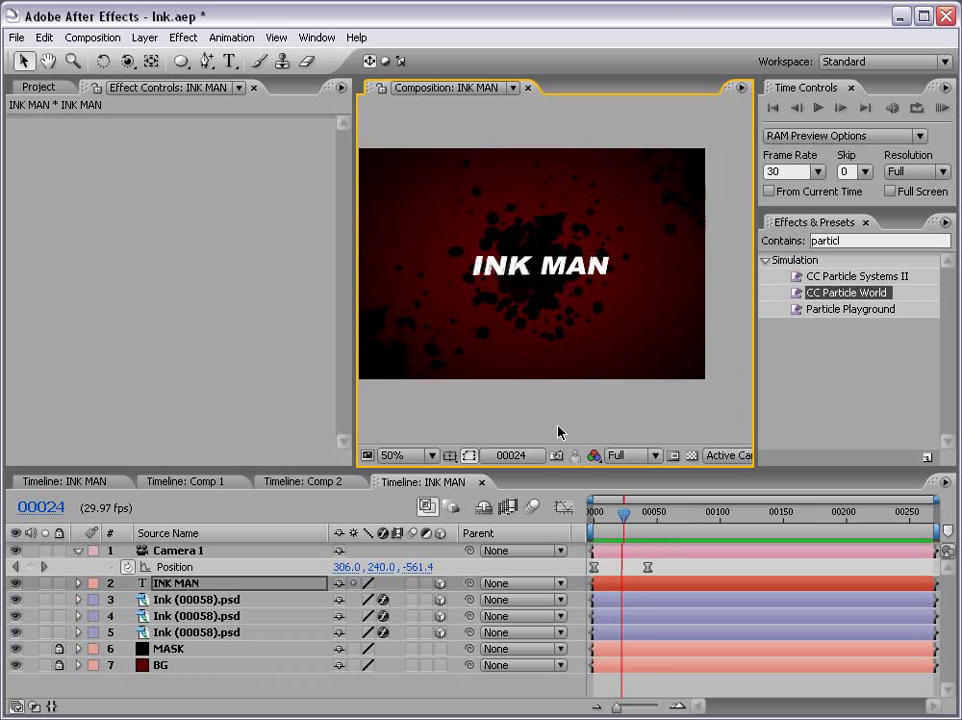
click(197, 598)
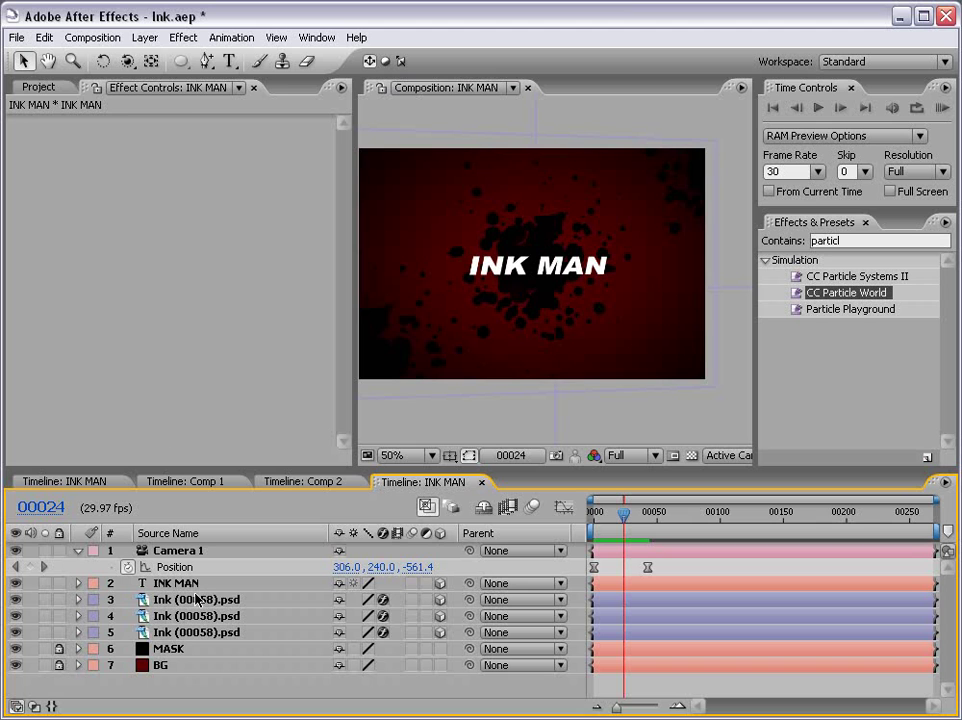
Duplicate the top ink layer and push the copy into the comp's top-left corner
click(187, 600)
shift+click(185, 632)
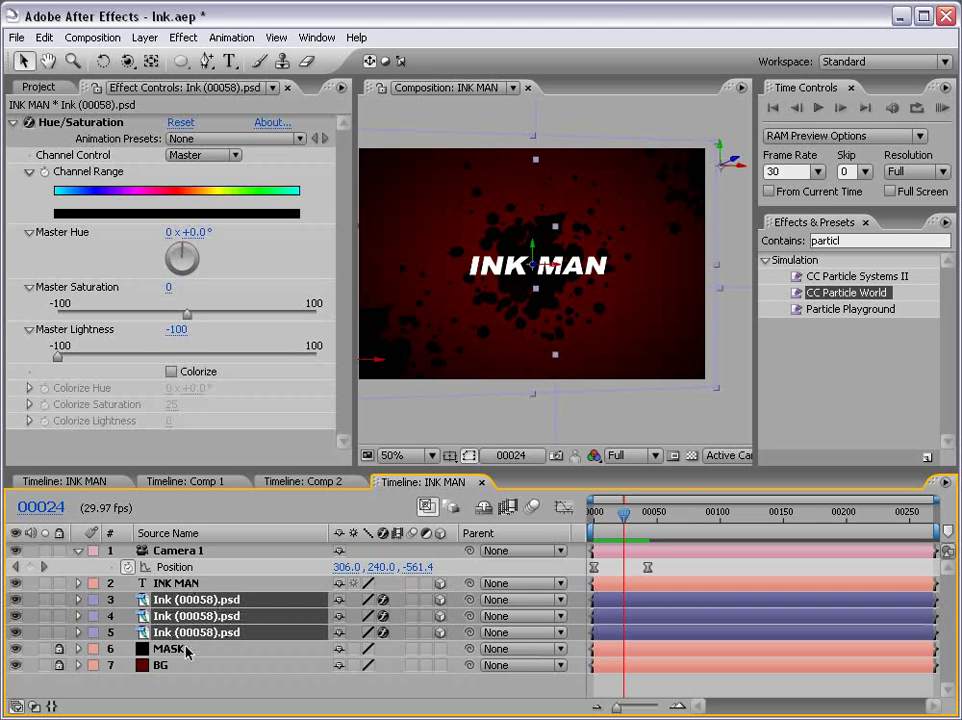
click(173, 601)
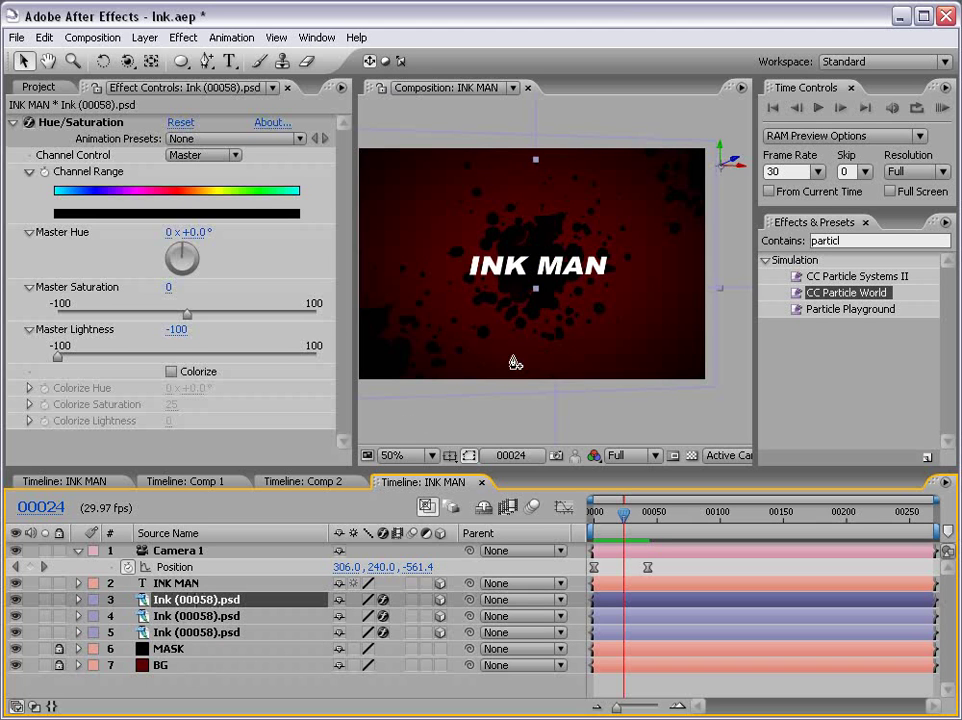
key(ctrl+d)
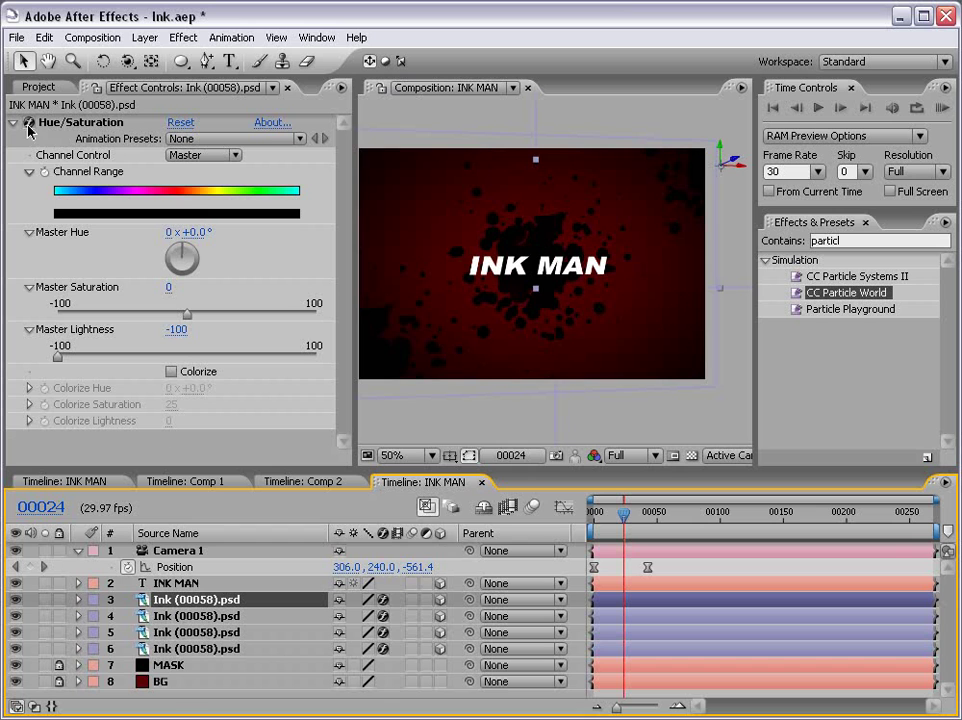
click(29, 124)
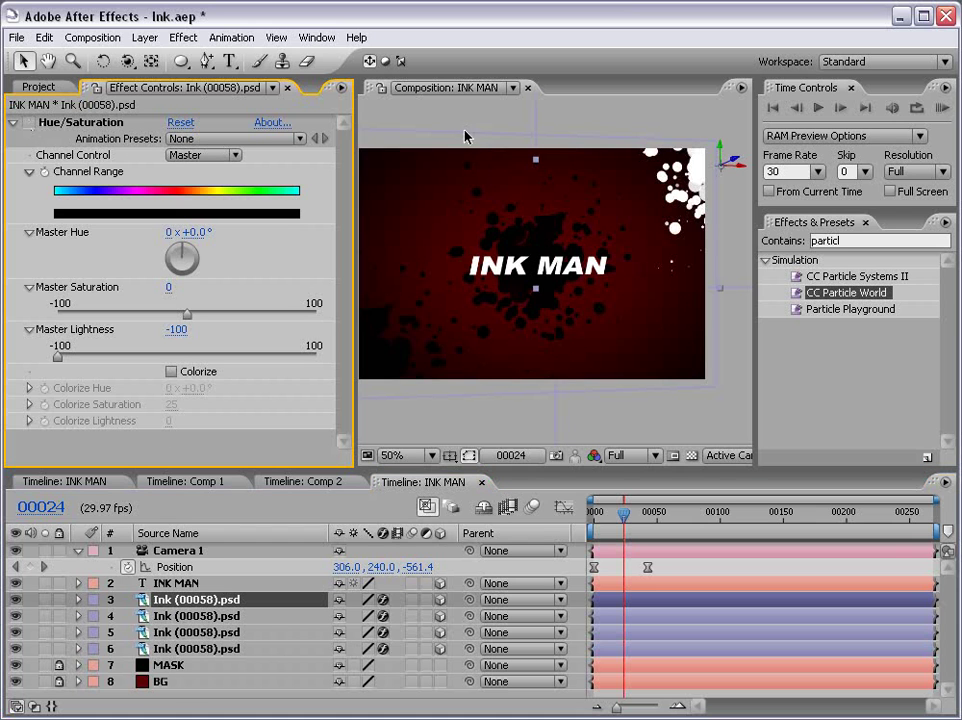
drag(740, 176, 479, 177)
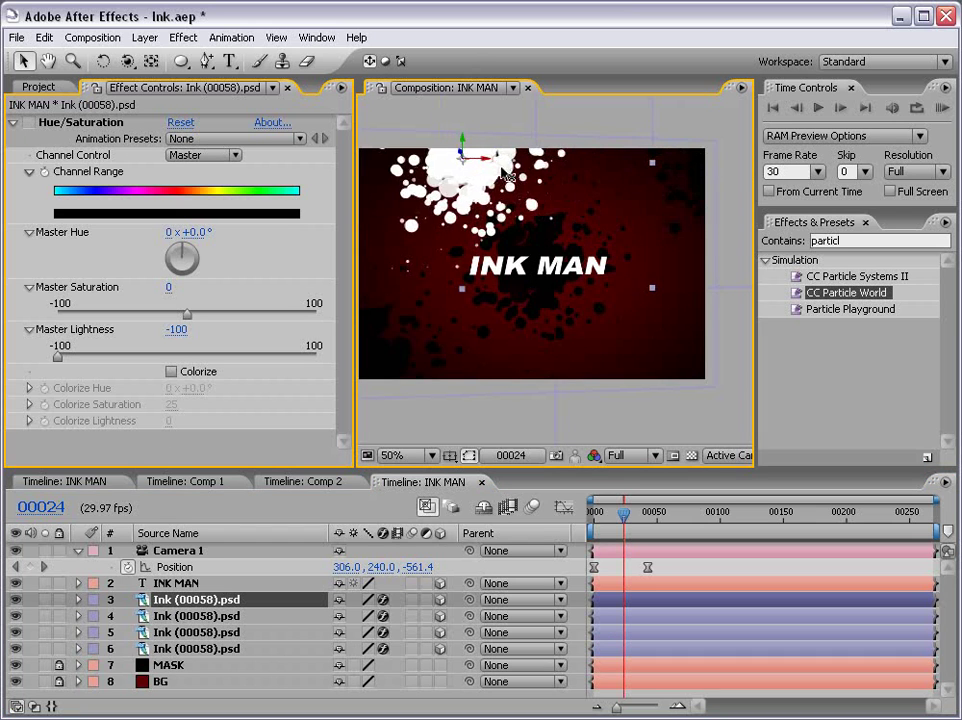
drag(500, 225, 539, 280)
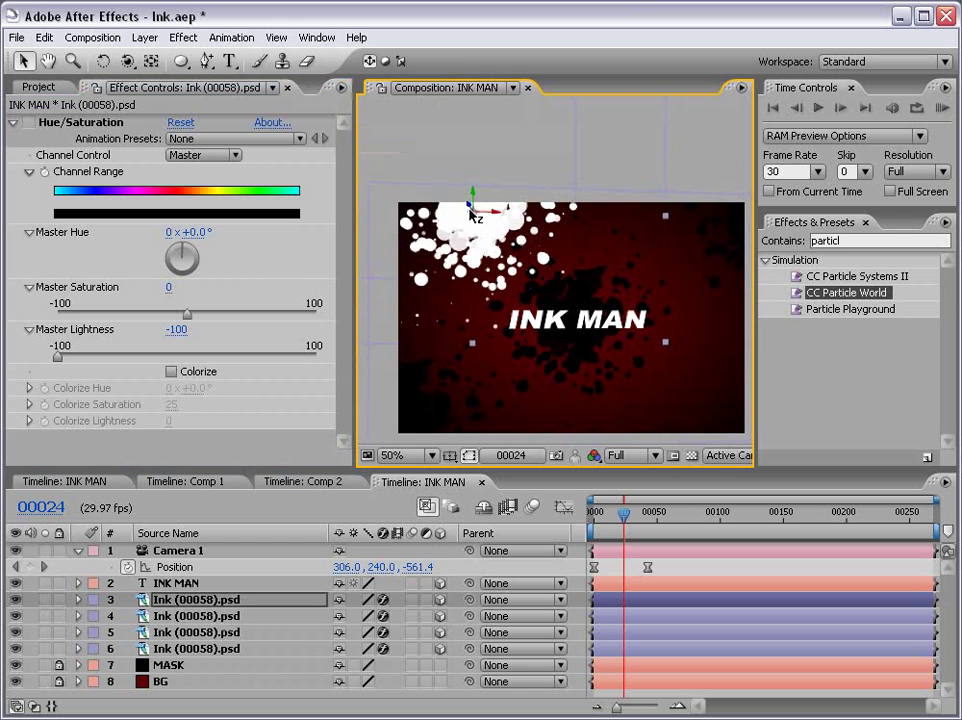
drag(467, 215, 437, 217)
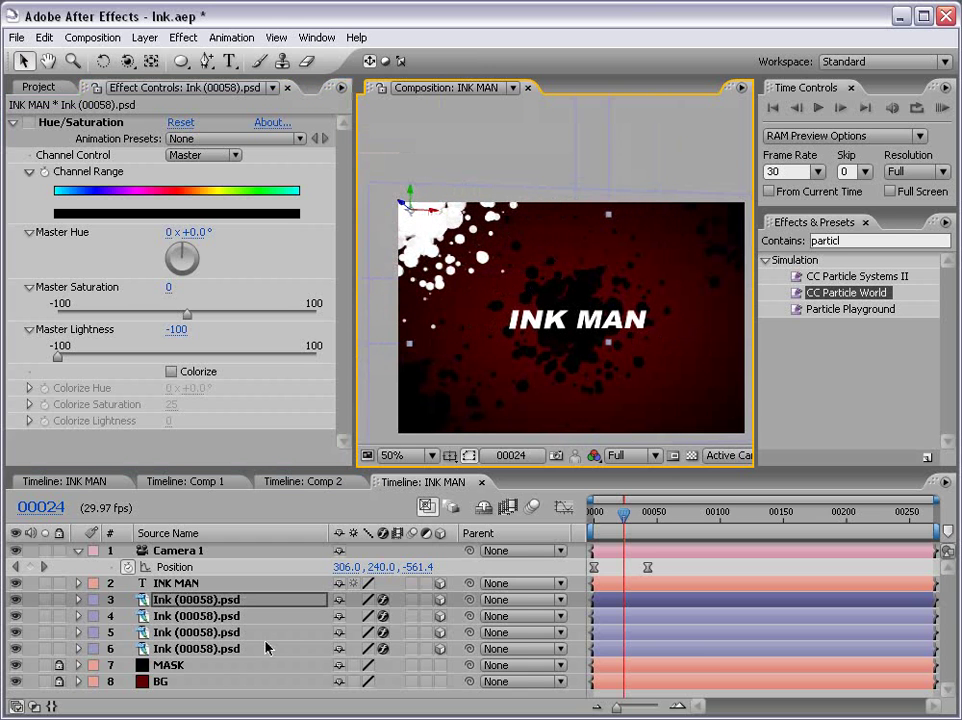
Set the new ink copy's blend mode to Overlay
key(F4)
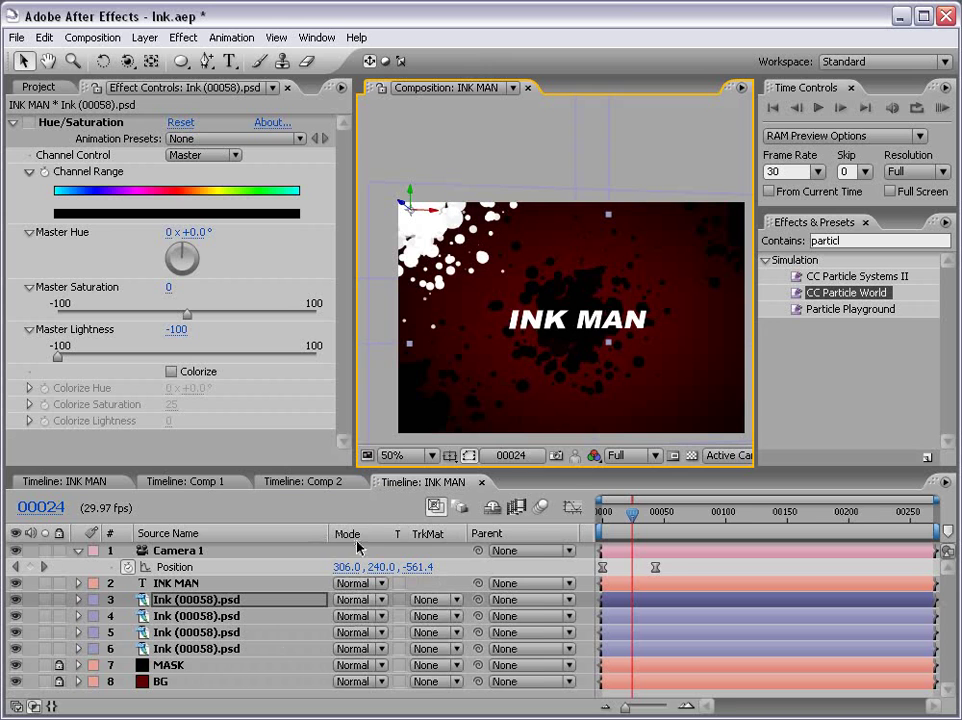
click(355, 600)
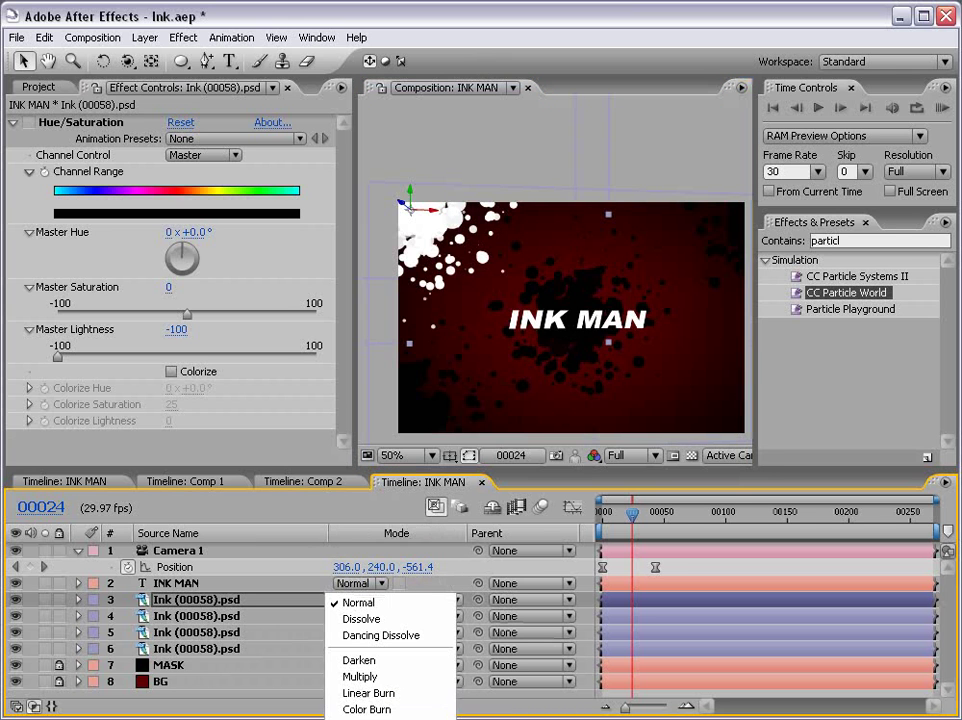
click(370, 715)
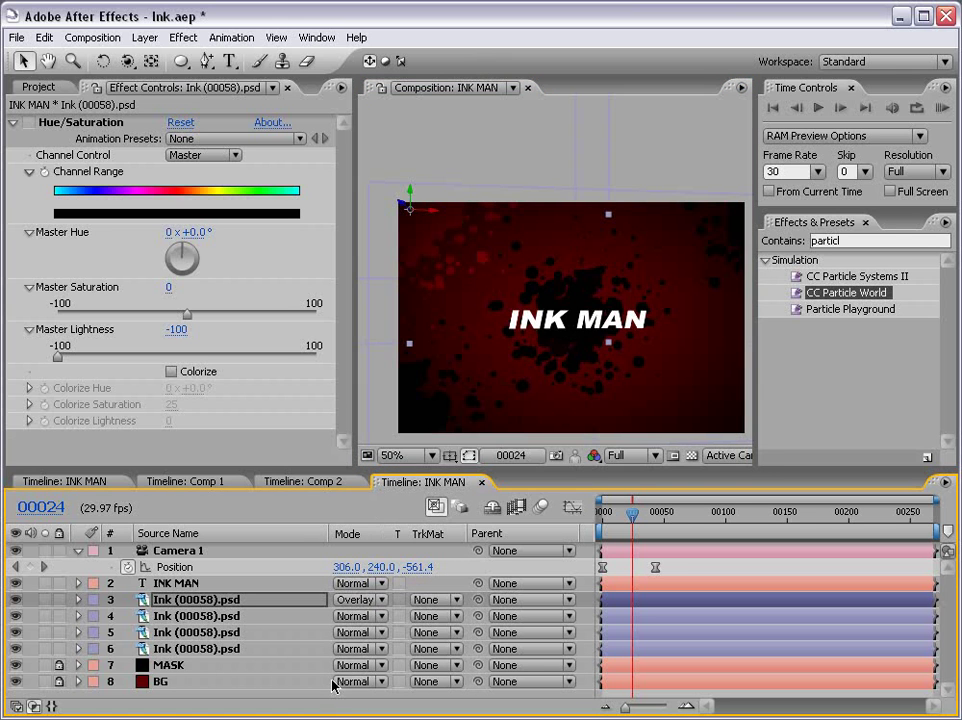
click(355, 595)
click(365, 600)
click(422, 228)
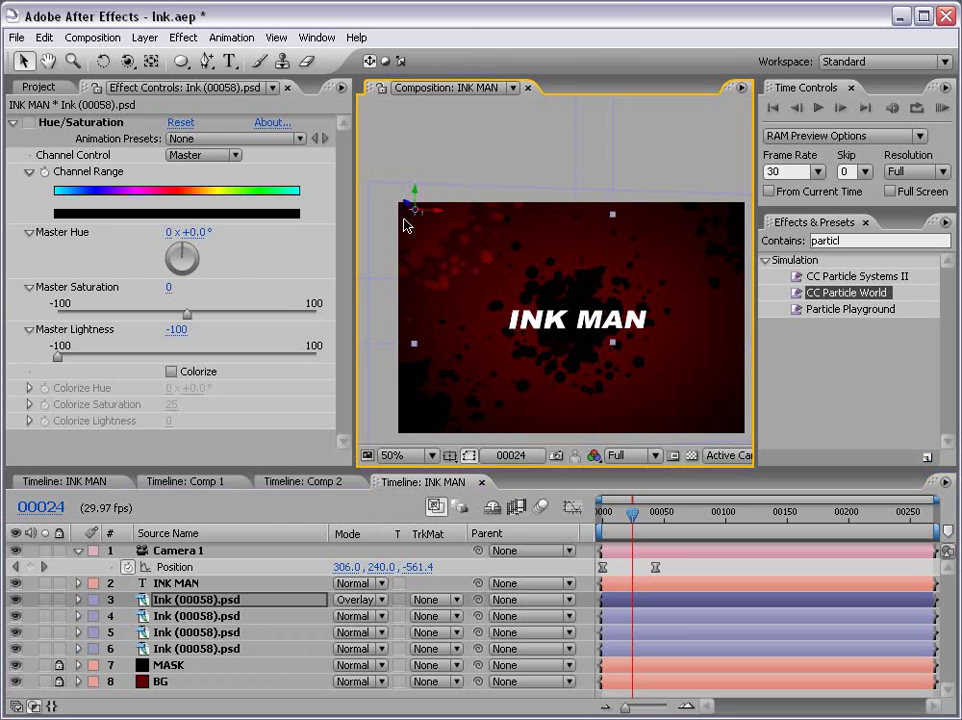
Make two more Overlay ink copies placed right and left, then shift all three up-left
key(ctrl+d)
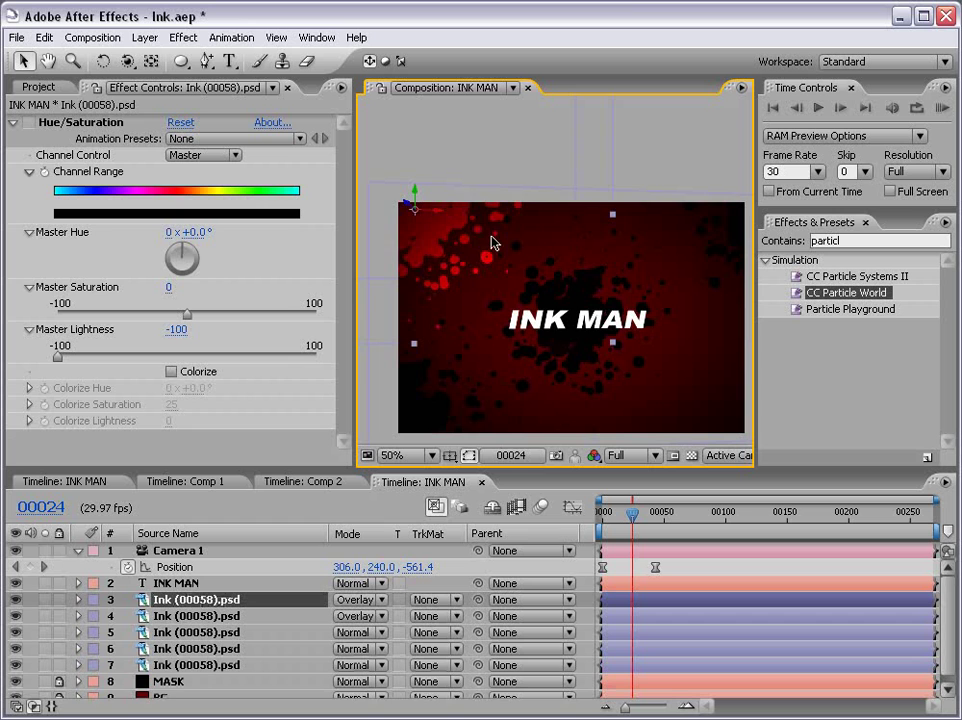
mouse_move(438, 211)
mouse_down()
mouse_move(698, 221)
mouse_move(705, 408)
mouse_up()
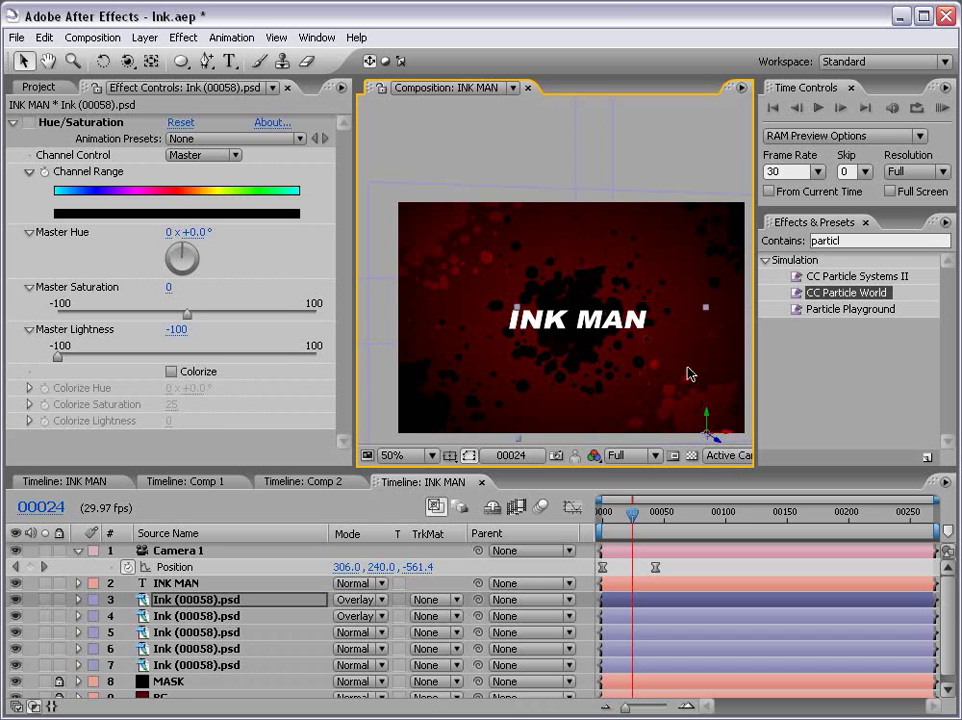
key(ctrl+d)
drag(738, 438, 548, 437)
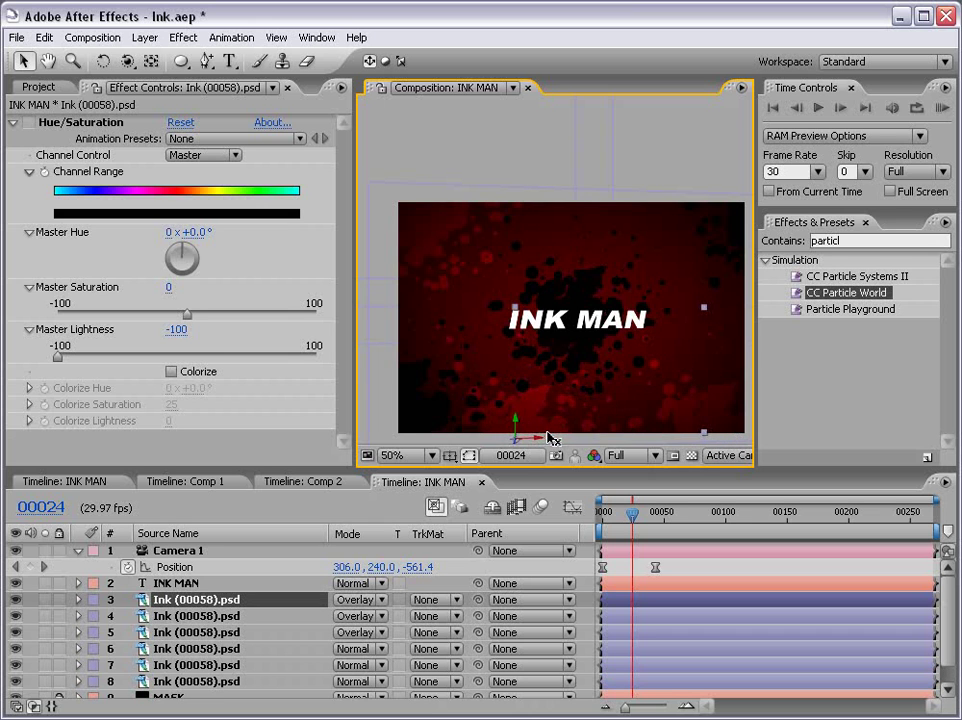
shift+click(161, 632)
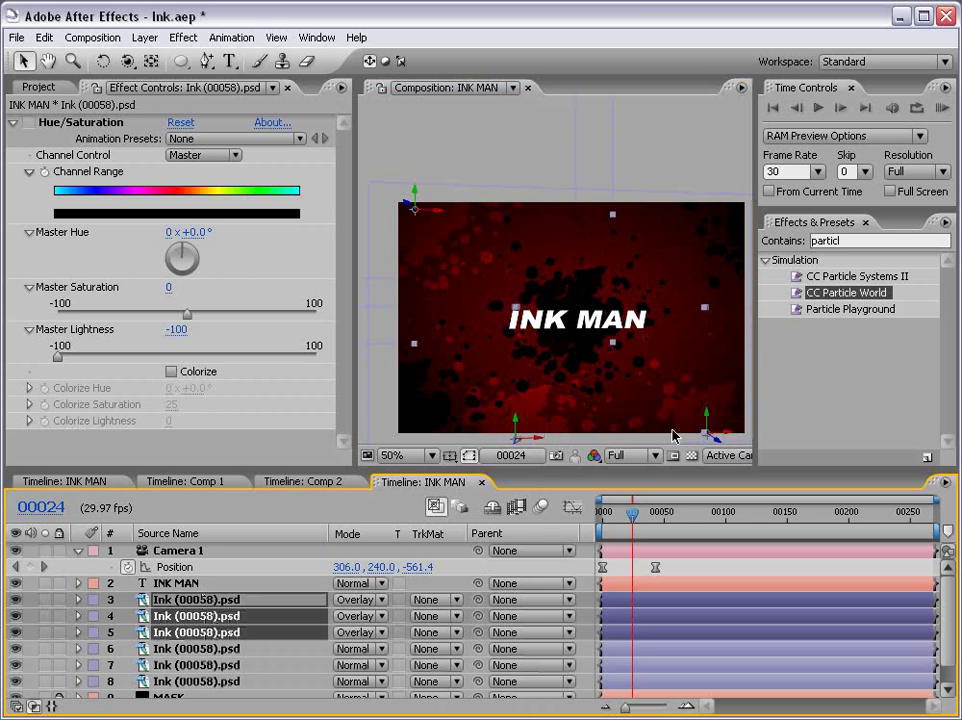
drag(716, 446, 707, 399)
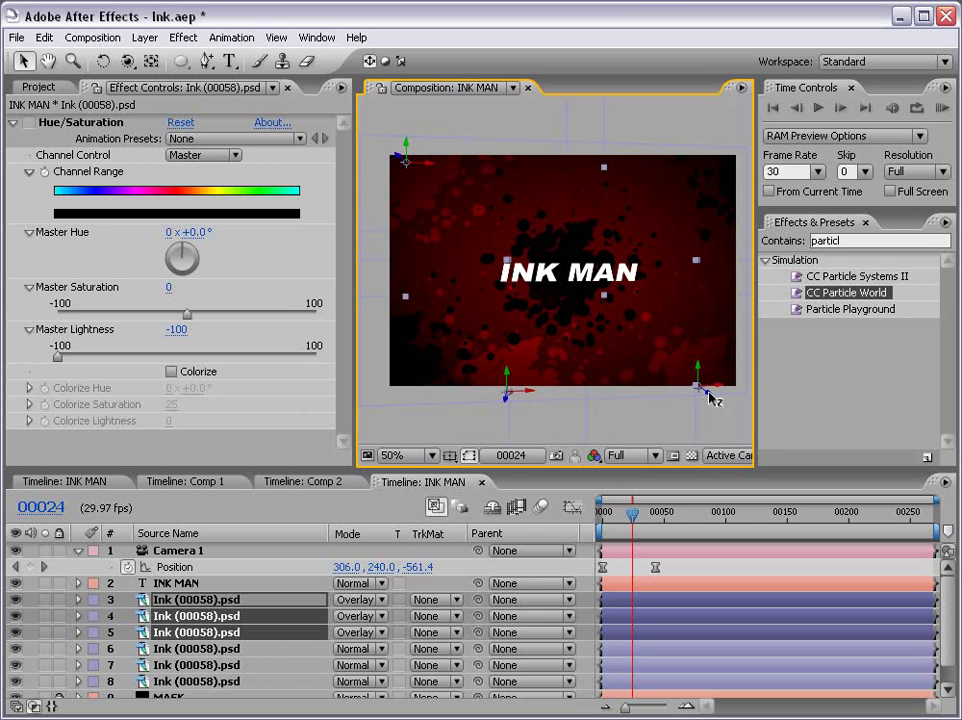
Shrink the selected splatters, then scale the first Overlay ink copy to 137.9%
drag(705, 397, 583, 323)
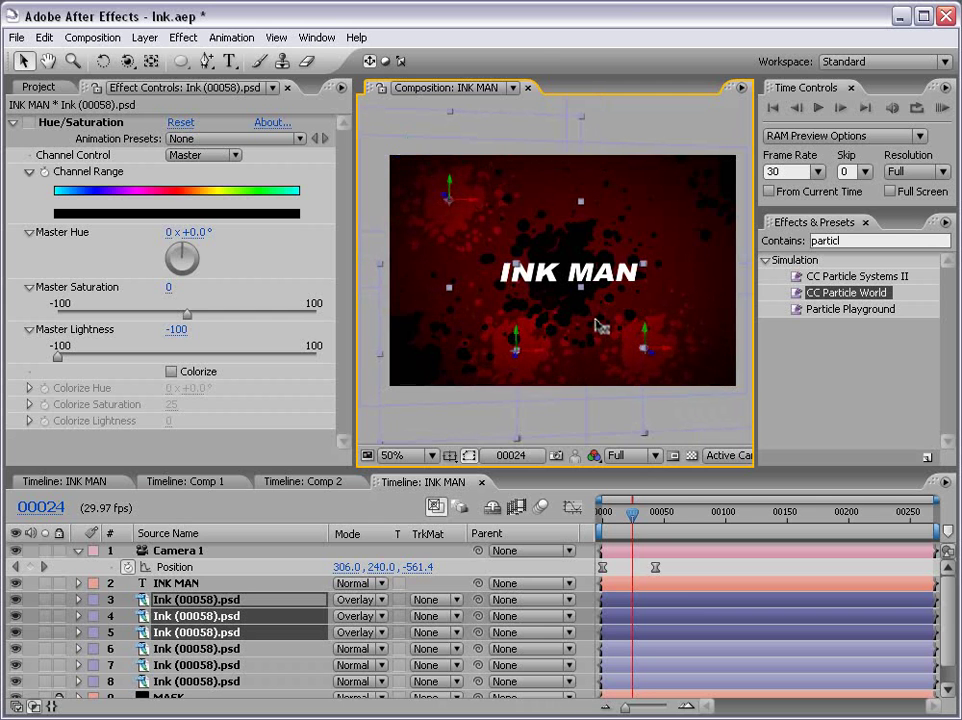
click(676, 627)
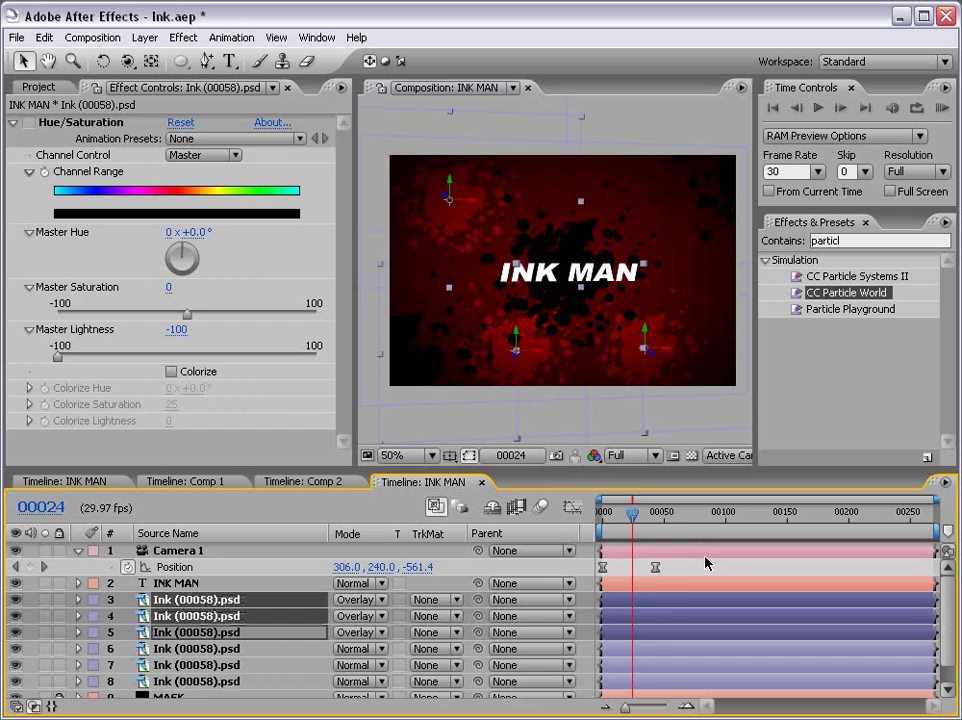
click(704, 552)
click(678, 600)
key(s)
drag(640, 272, 689, 236)
Reposition the ink copies: one upward, layer 5 left, the top one right
click(672, 632)
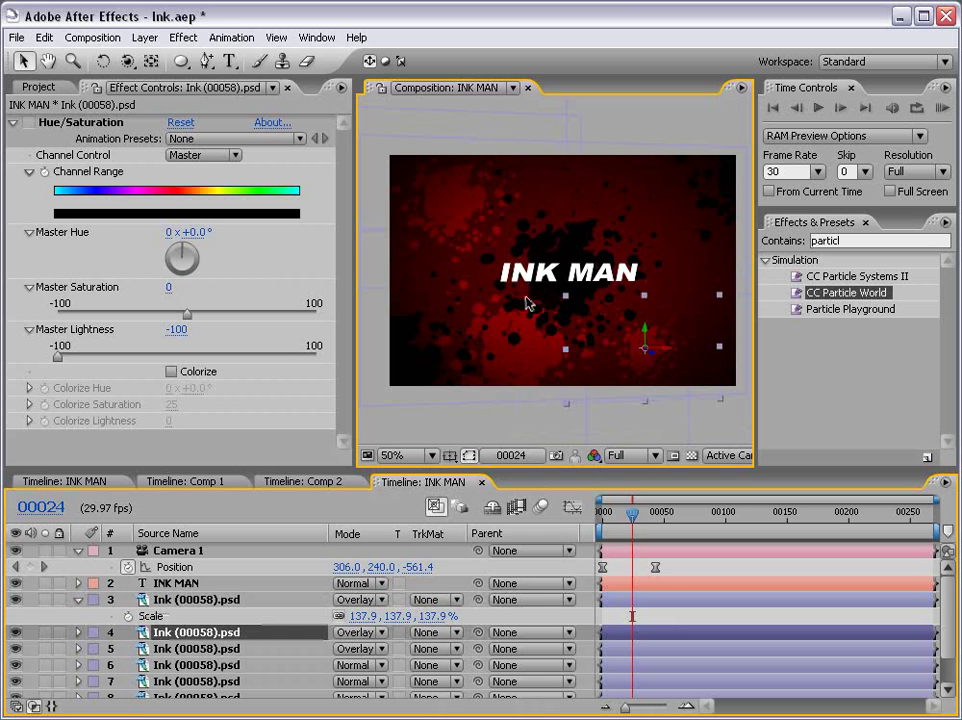
click(600, 335)
drag(643, 338, 642, 208)
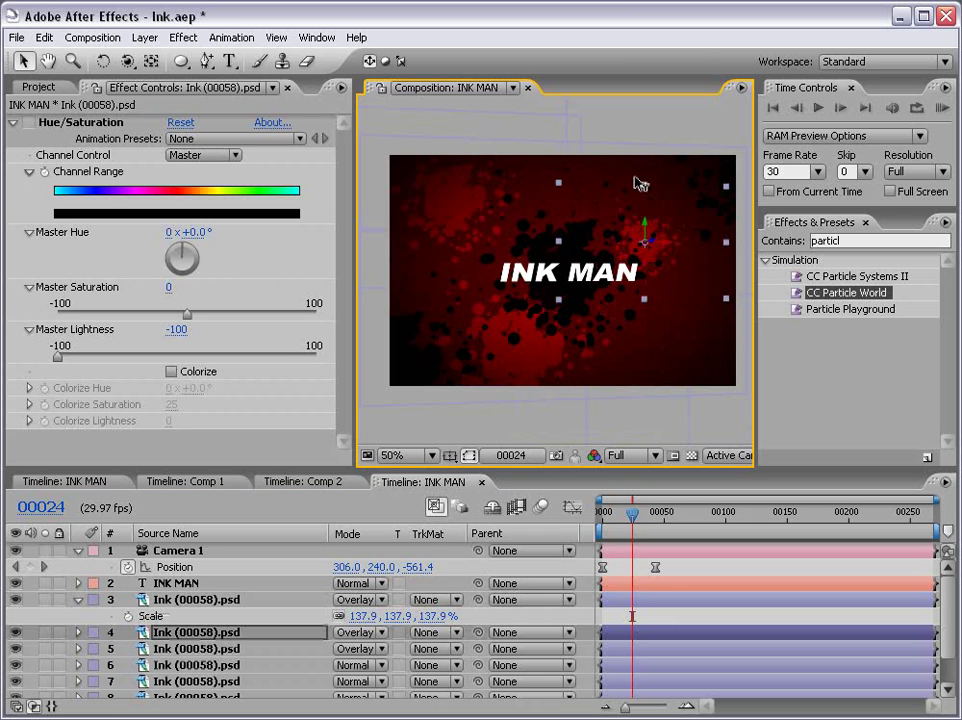
click(546, 375)
click(659, 634)
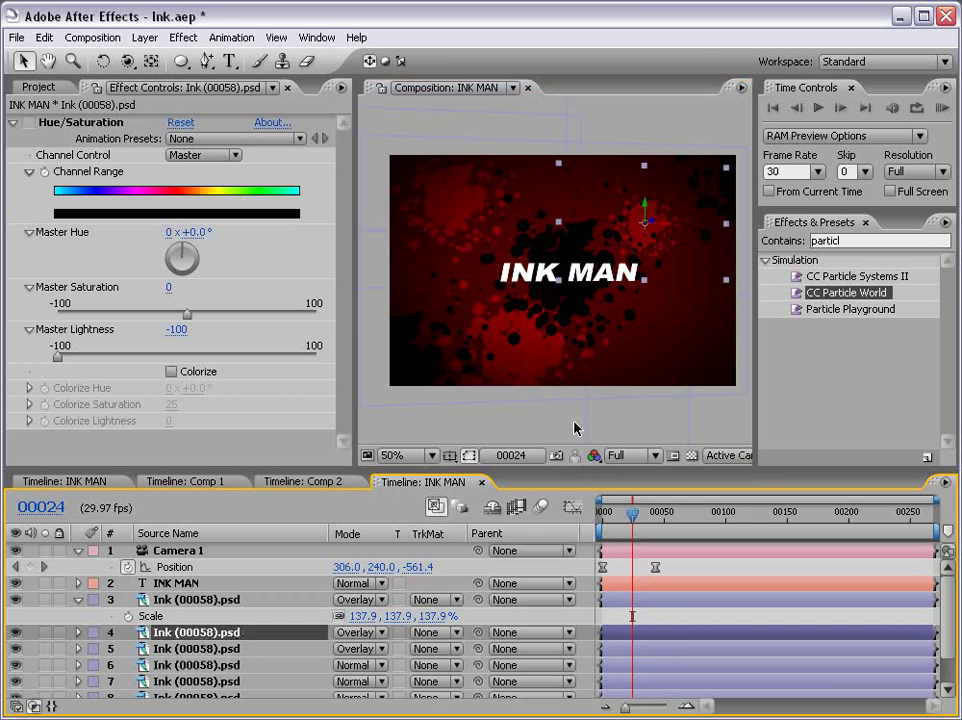
click(627, 647)
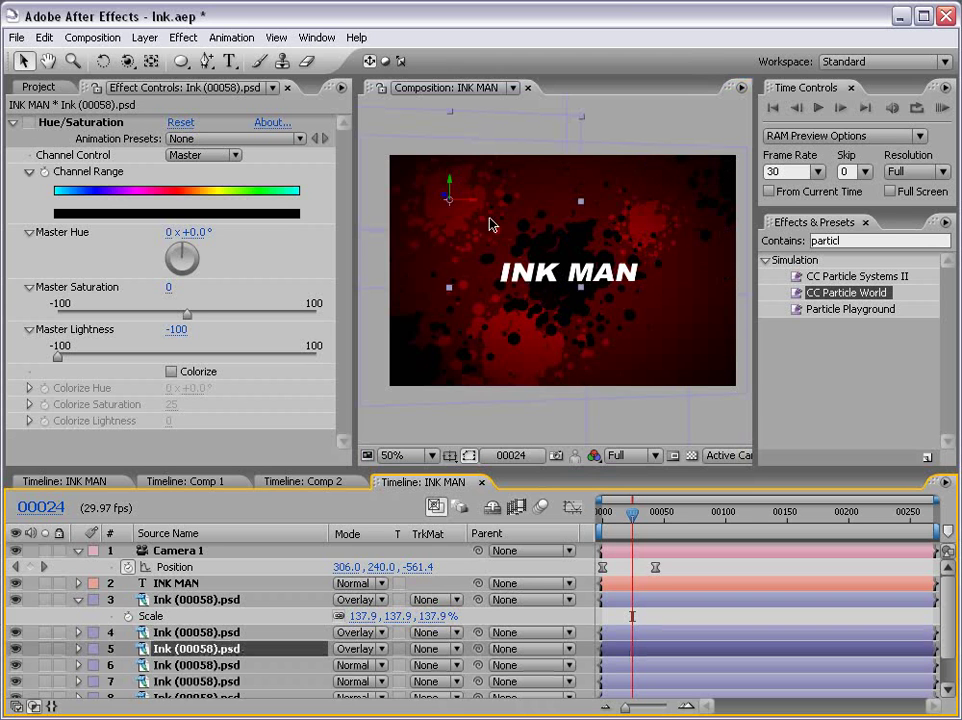
drag(470, 207, 412, 215)
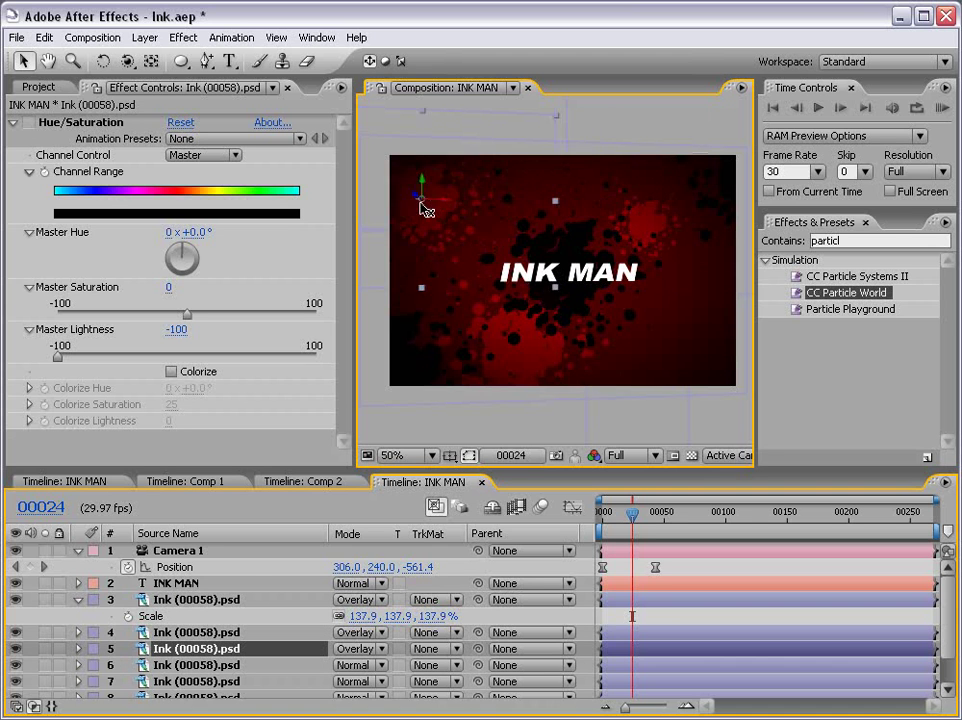
click(627, 634)
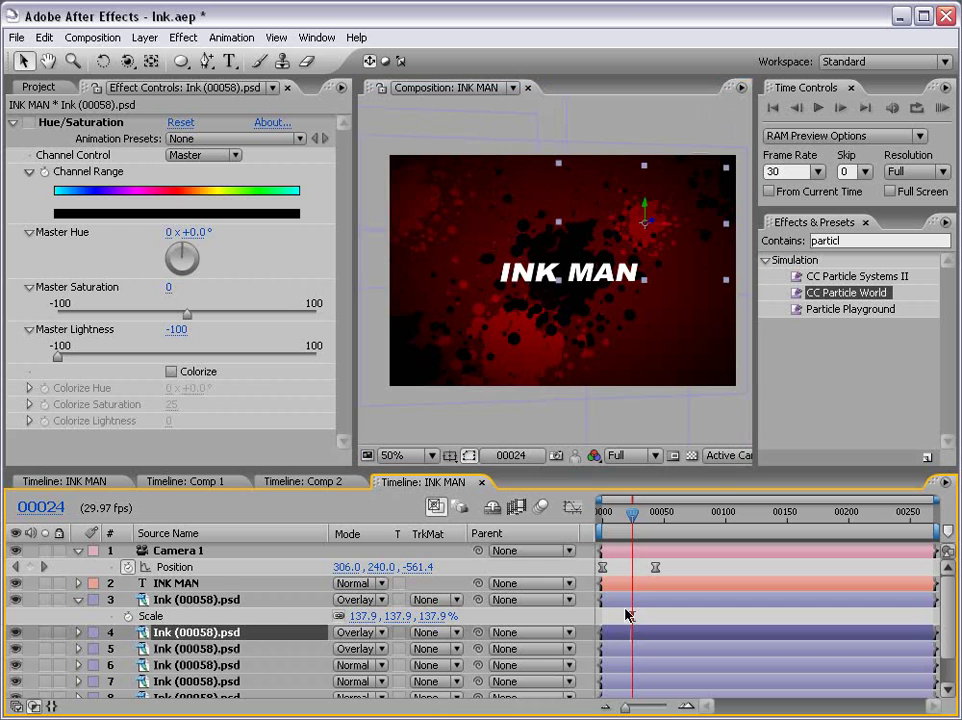
click(626, 601)
drag(535, 360, 700, 338)
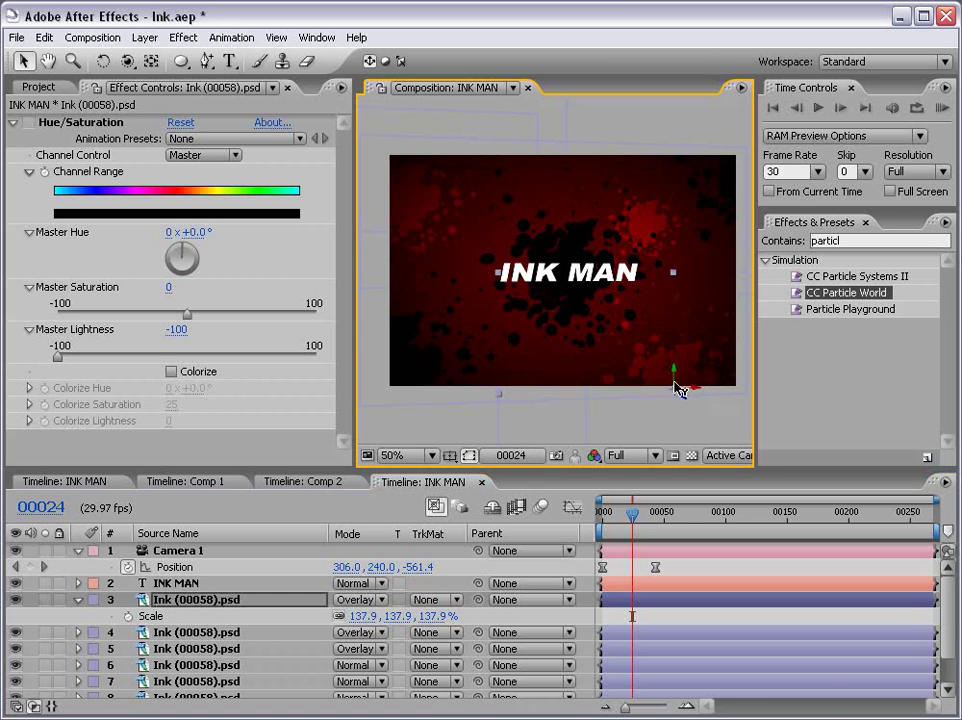
click(617, 670)
Preview the camera move and scrub from frame 00010 to frame 00056
key(comma)
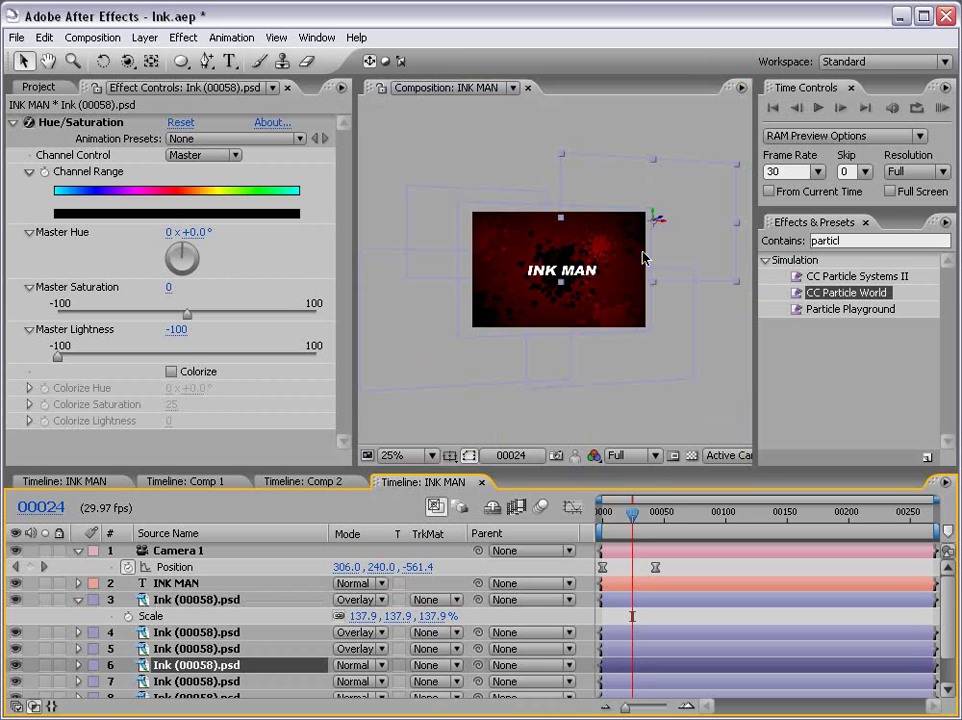
key(period)
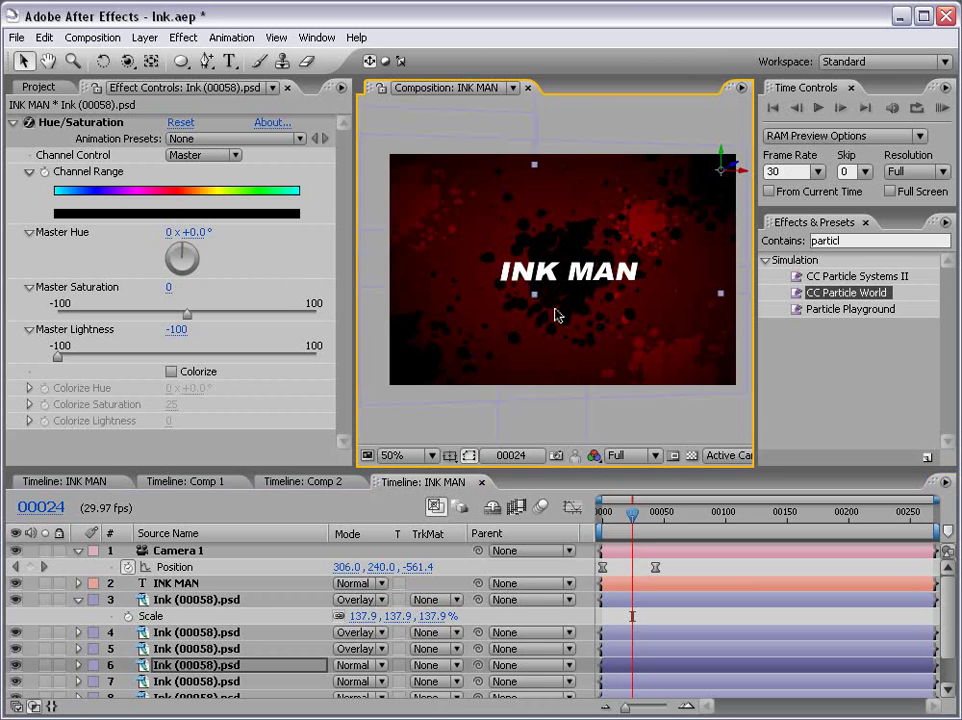
key(space)
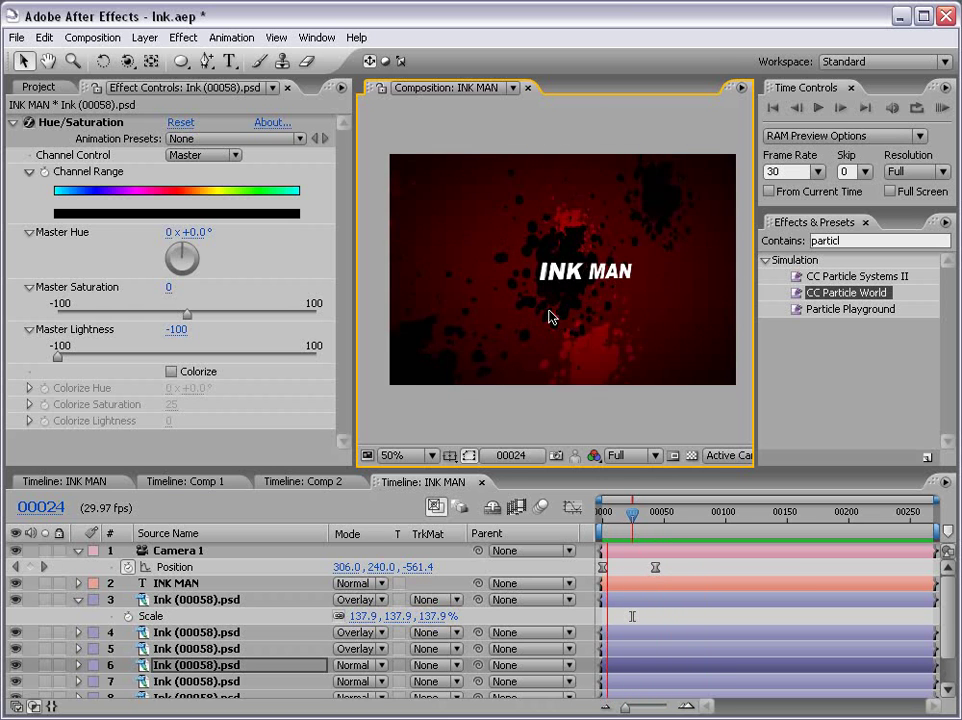
key(space)
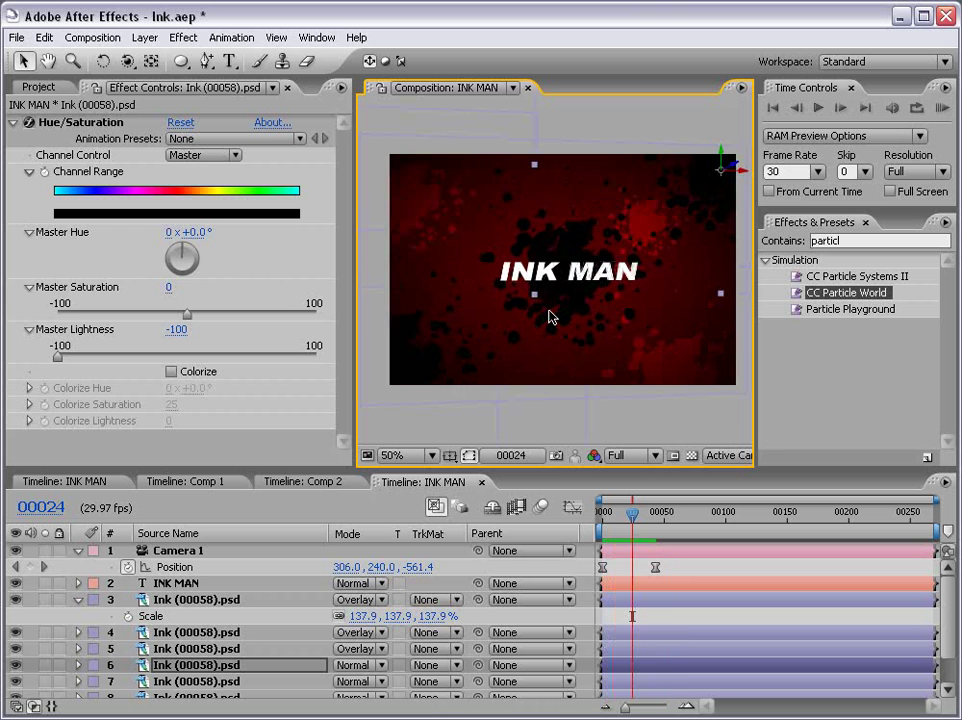
key(KP_0)
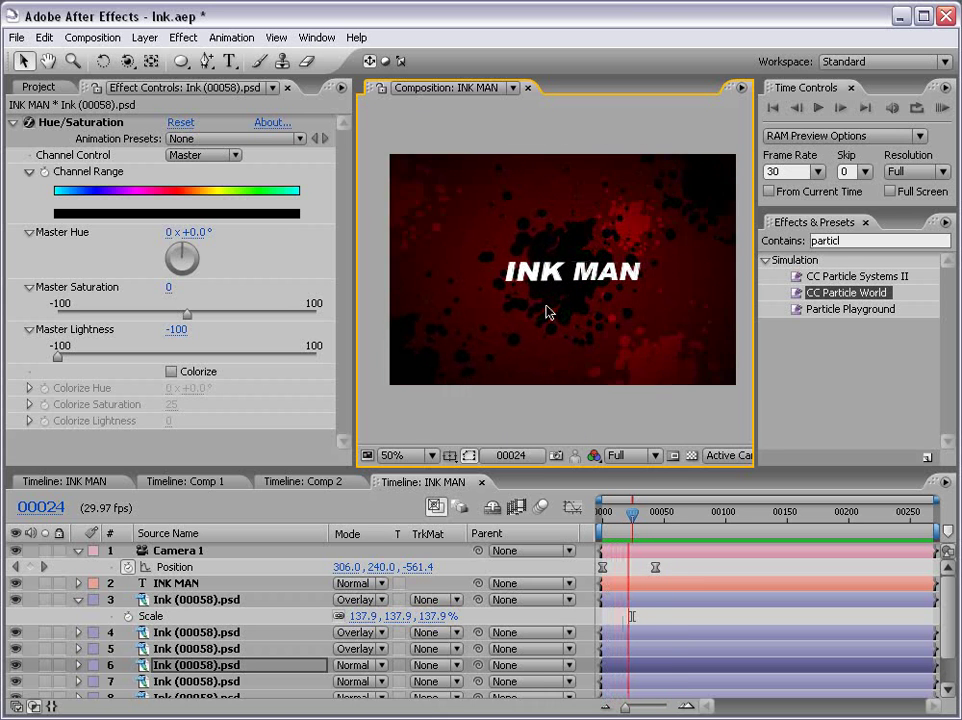
key(space)
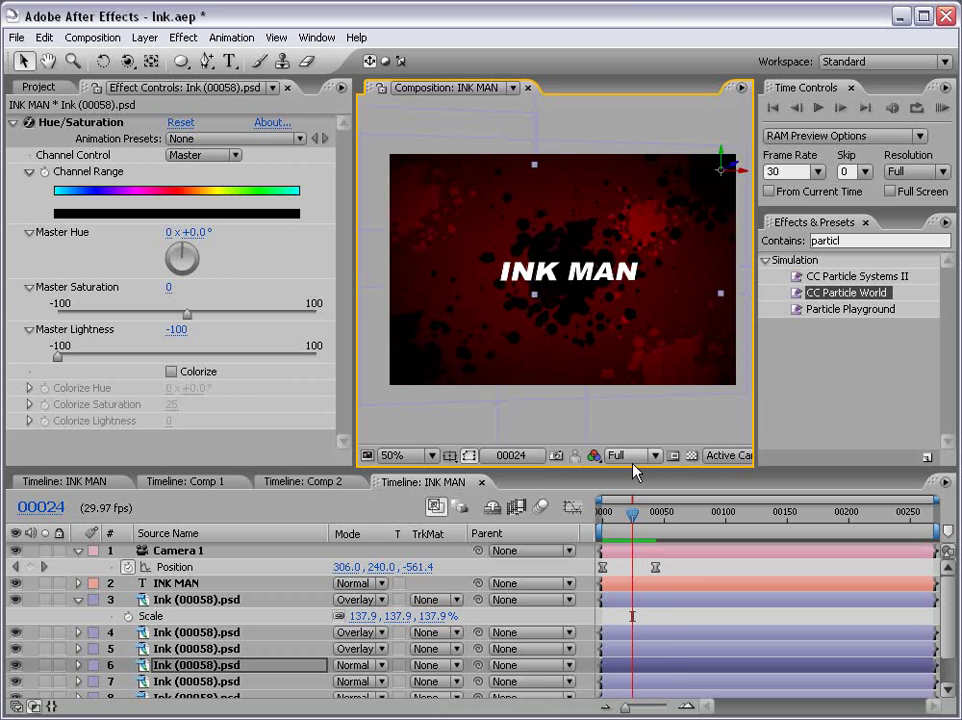
click(615, 512)
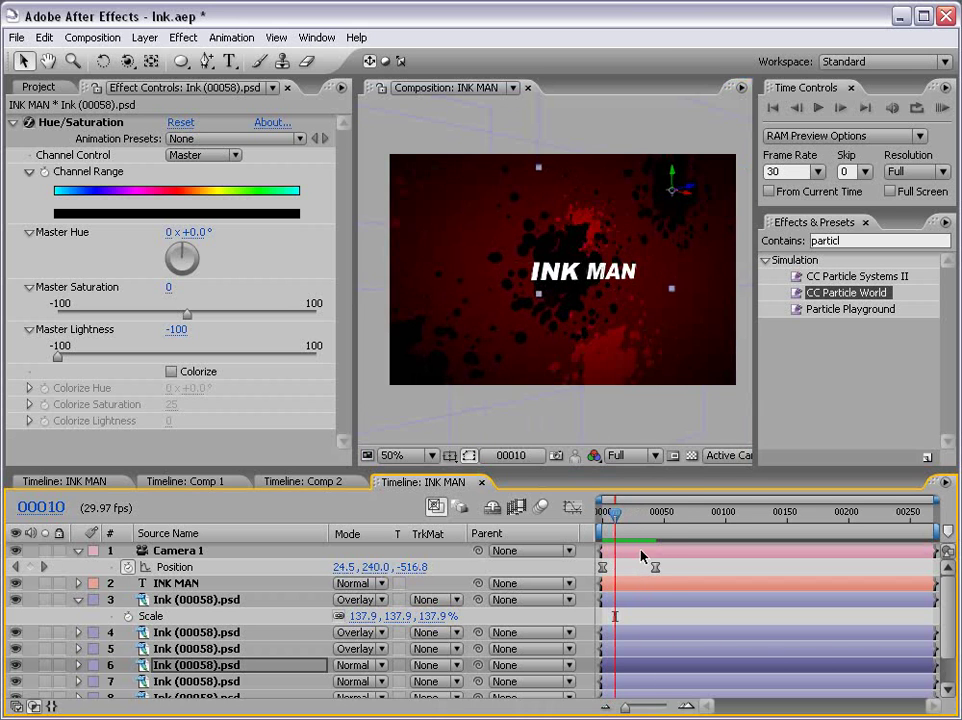
drag(645, 541, 668, 541)
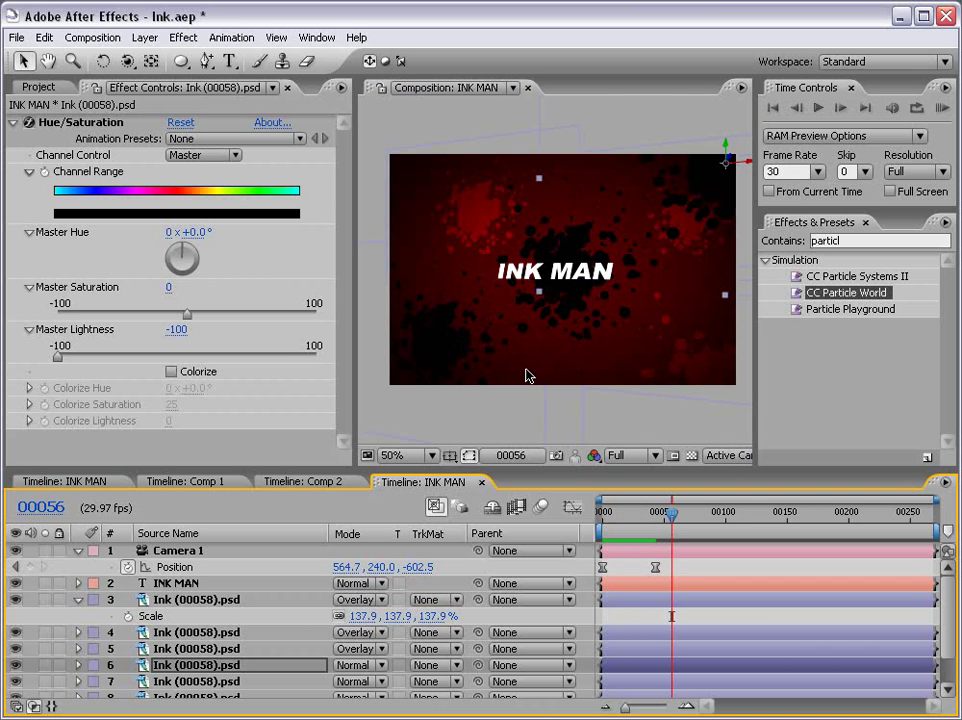
Collapse Scale and rename the three Overlay Ink (00058).psd layers to R
click(79, 599)
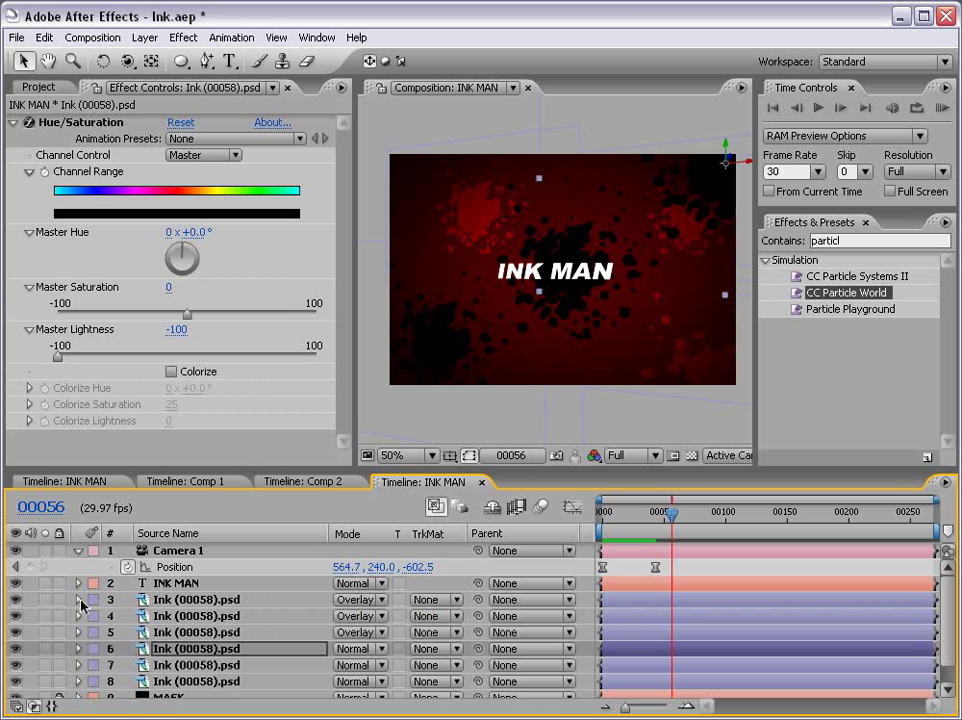
click(182, 636)
key(Return)
text(R)
click(188, 616)
key(Return)
text(R)
click(188, 600)
key(Return)
text(R)
Rename the three black ink layers to B and duplicate a B layer
click(186, 648)
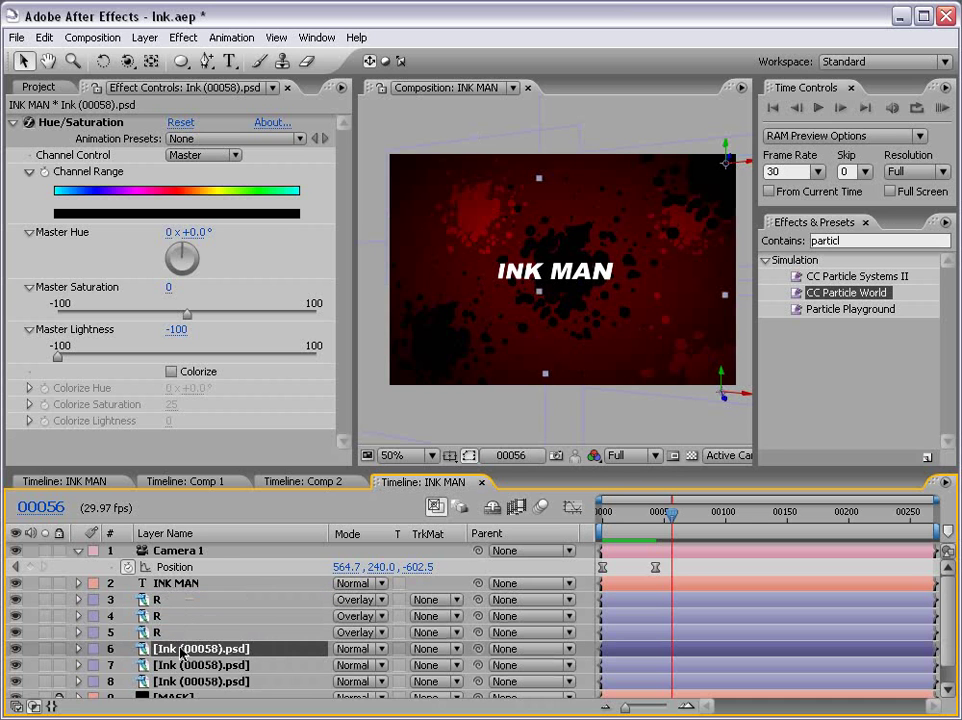
key(Return)
text(N)
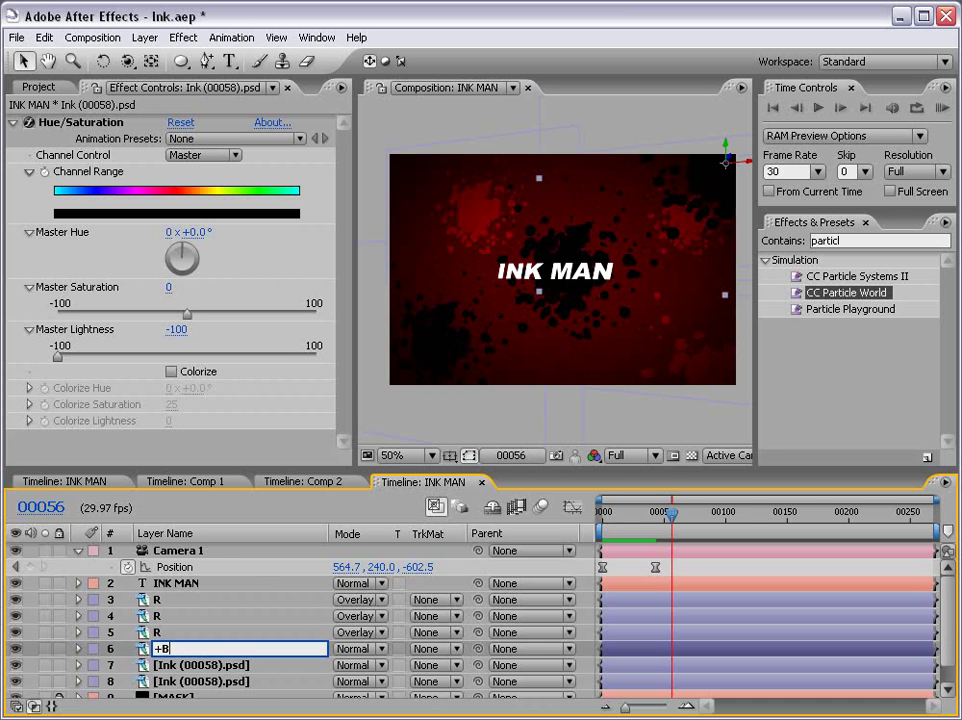
click(171, 668)
key(Return)
text(B)
click(175, 681)
key(Return)
text(B)
click(174, 668)
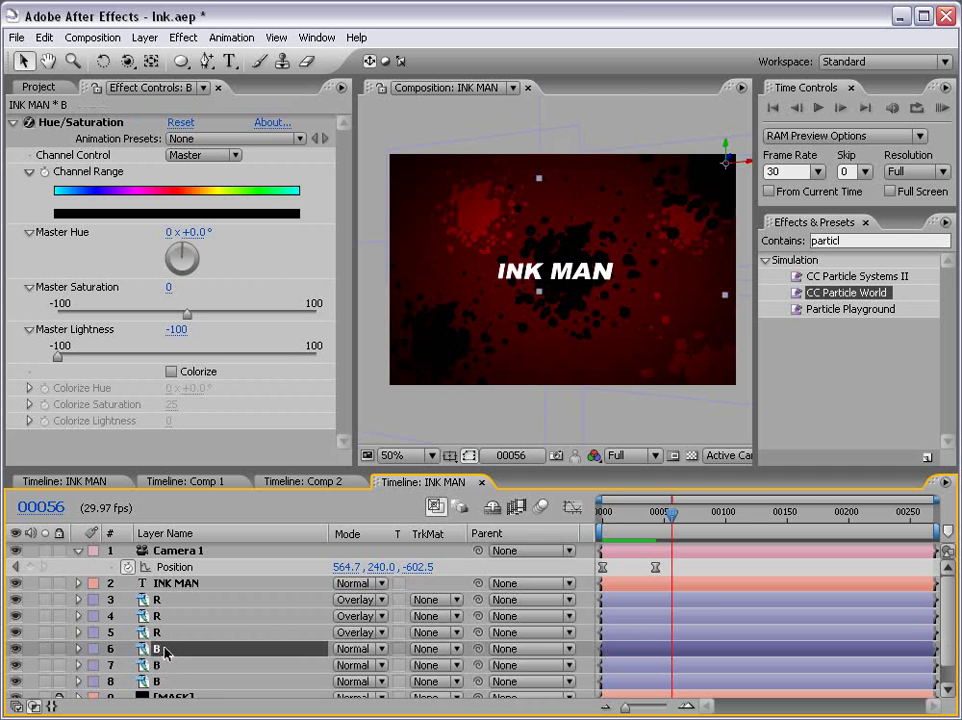
key(ctrl+d)
Move the B 2 splatter copy left and down in the frame
mouse_move(746, 161)
mouse_down()
mouse_move(628, 170)
mouse_move(575, 161)
mouse_move(574, 255)
mouse_move(425, 163)
mouse_up()
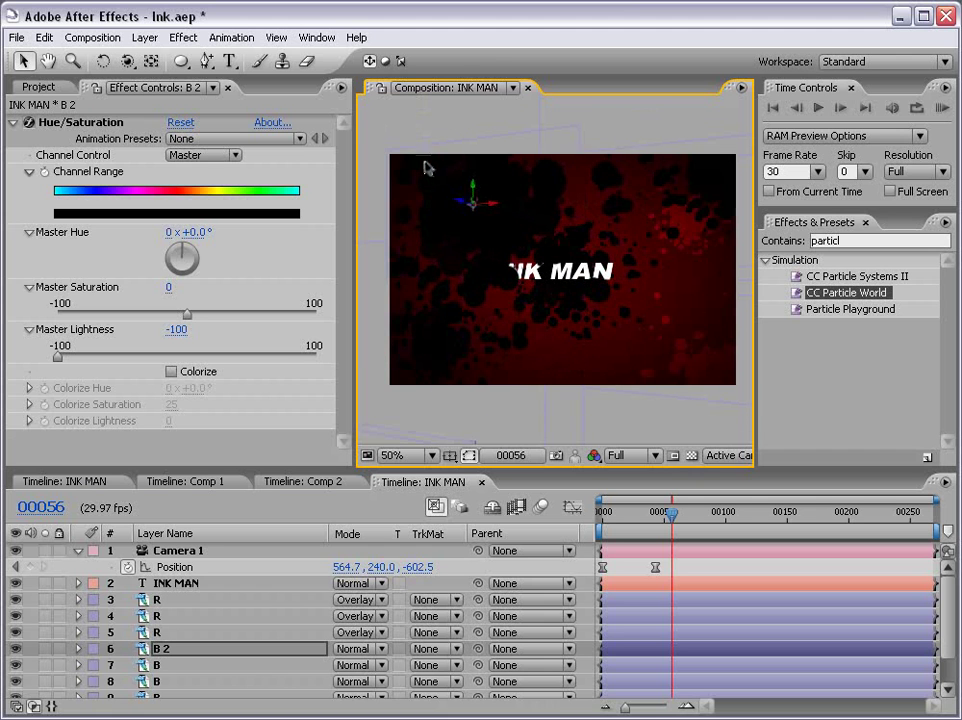
mouse_move(475, 198)
mouse_down()
mouse_move(476, 292)
mouse_move(456, 308)
mouse_up()
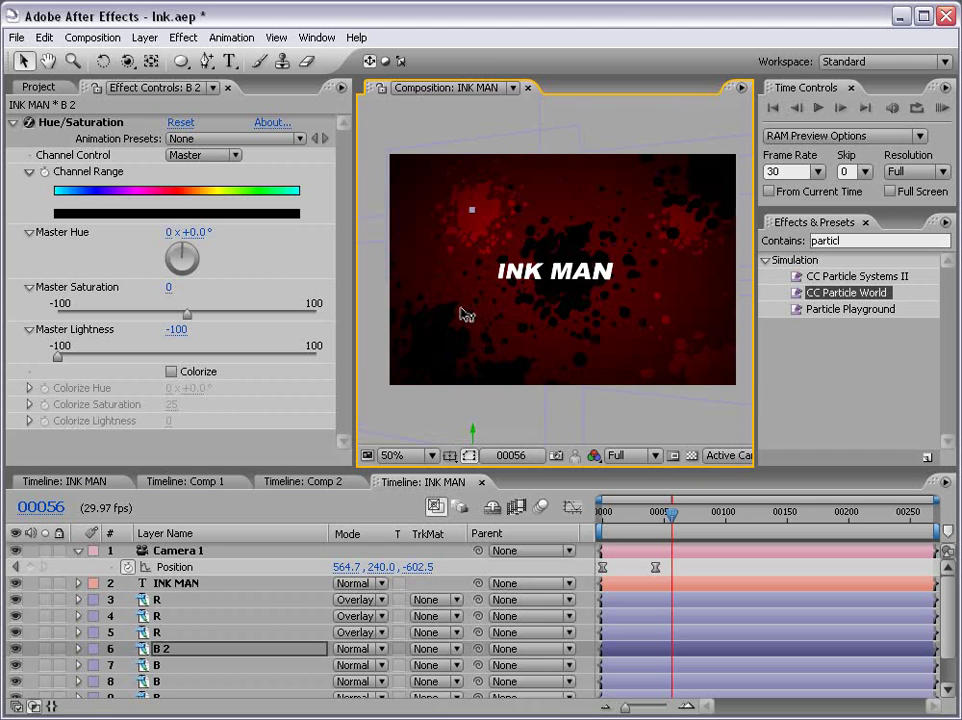
mouse_move(672, 513)
mouse_down()
mouse_move(618, 522)
mouse_move(640, 516)
mouse_up()
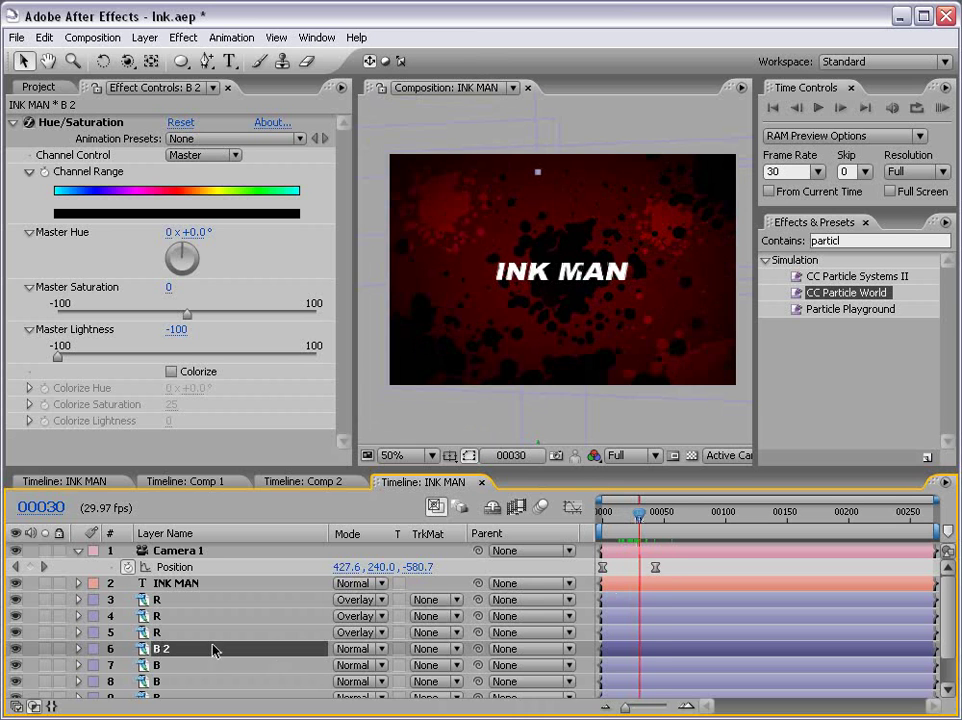
Duplicate B 2 as B 3, move it lower, and park the comp at frame 16
key(ctrl+d)
key(comma)
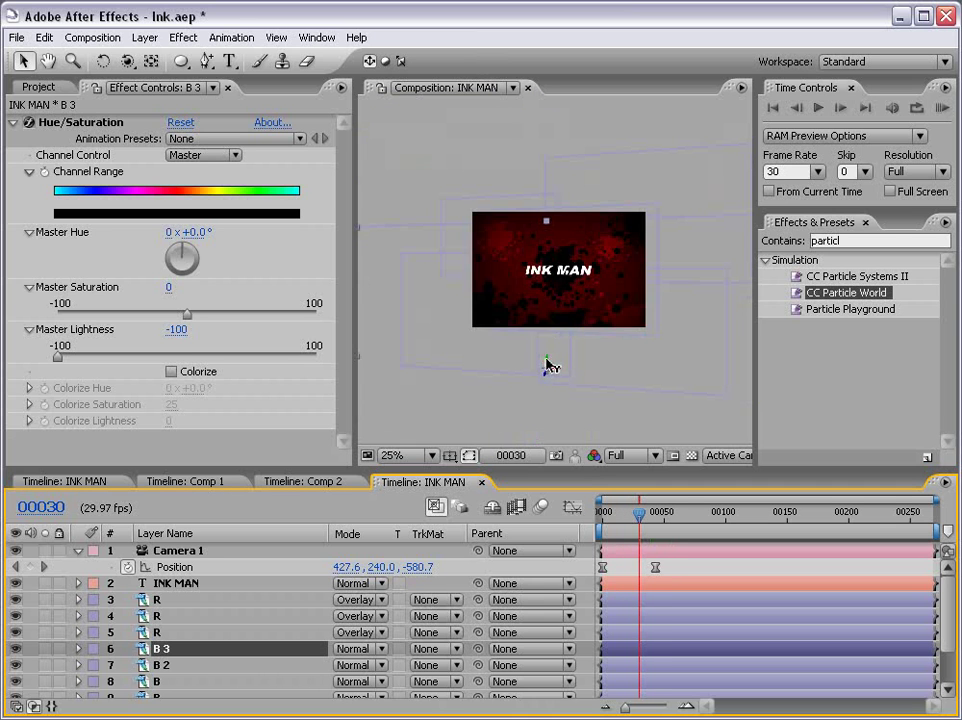
click(549, 366)
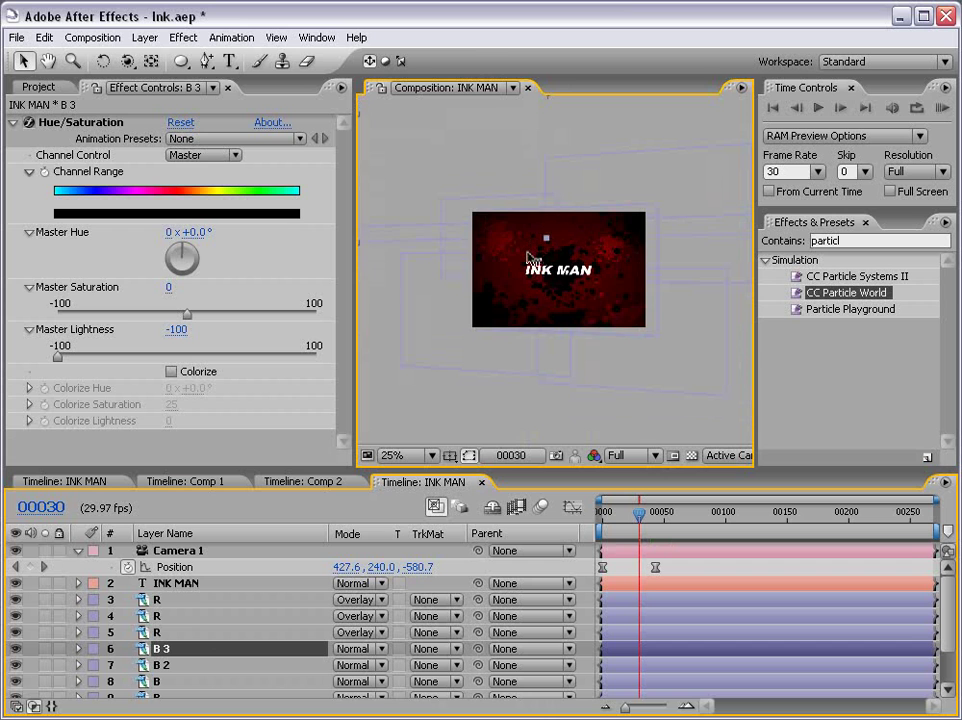
drag(527, 258, 549, 287)
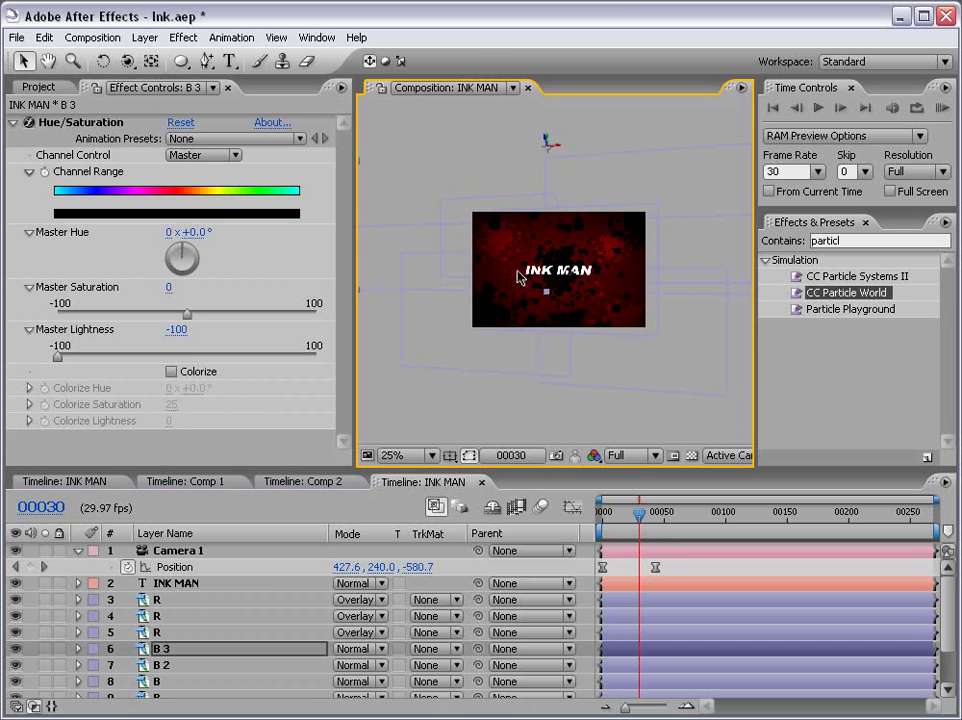
key(period)
drag(638, 512, 621, 512)
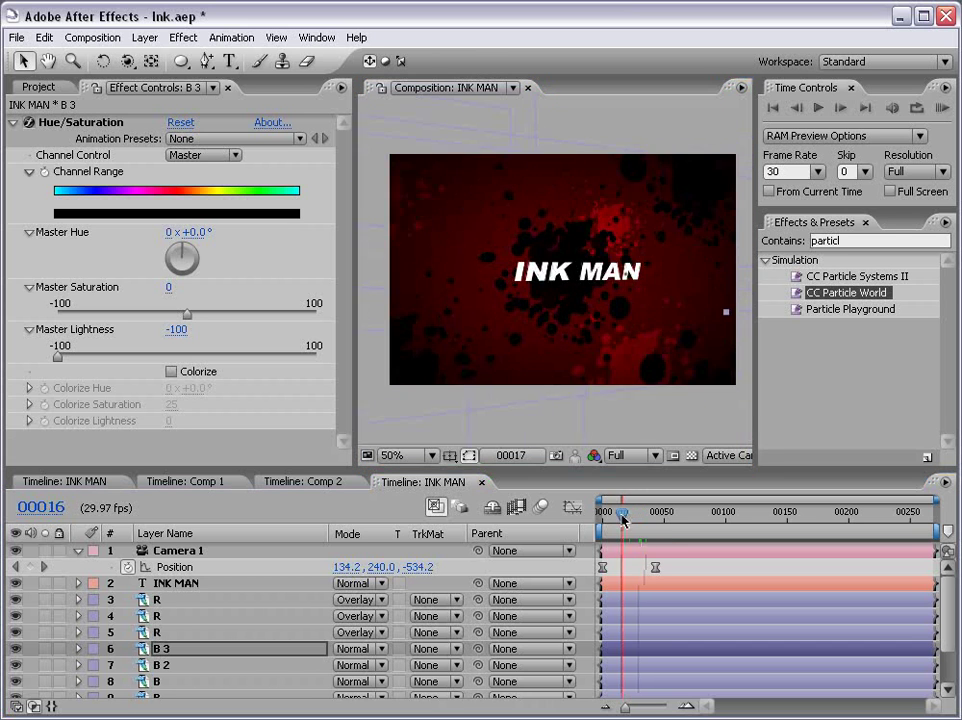
key(period)
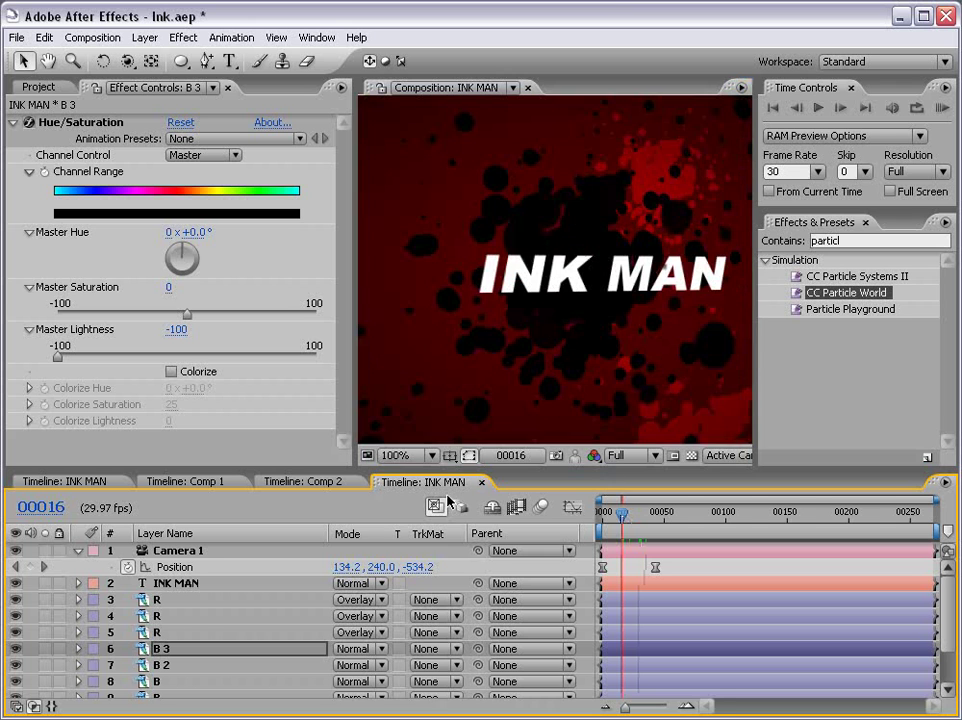
Show switches with F4, tick Motion Blur on the title and ink layers, and enable comp motion blur
key(comma)
key(F4)
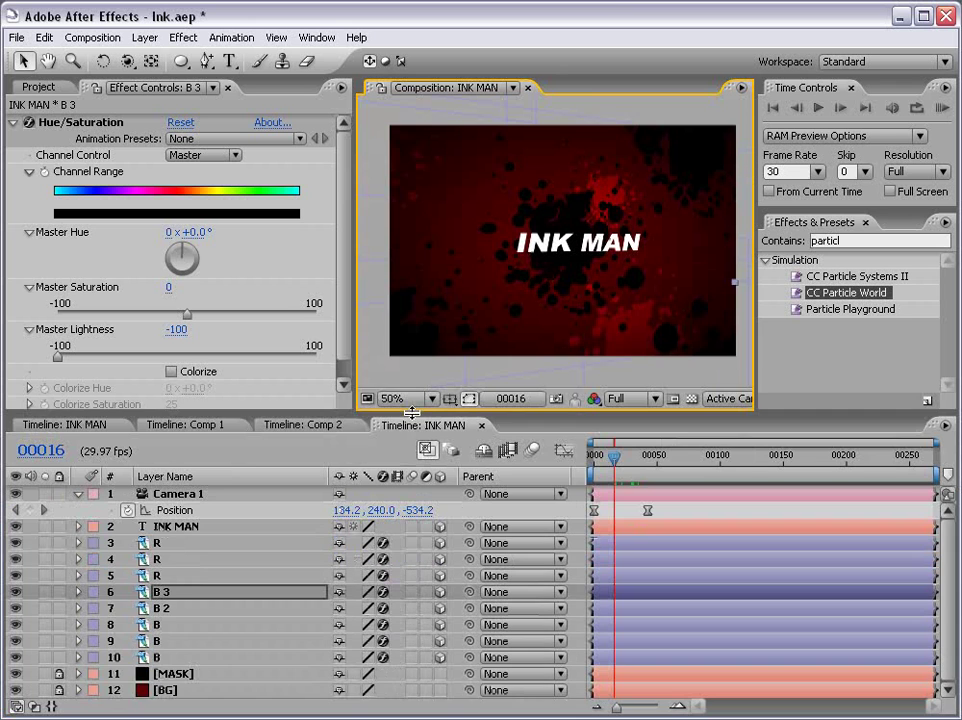
drag(484, 467, 484, 377)
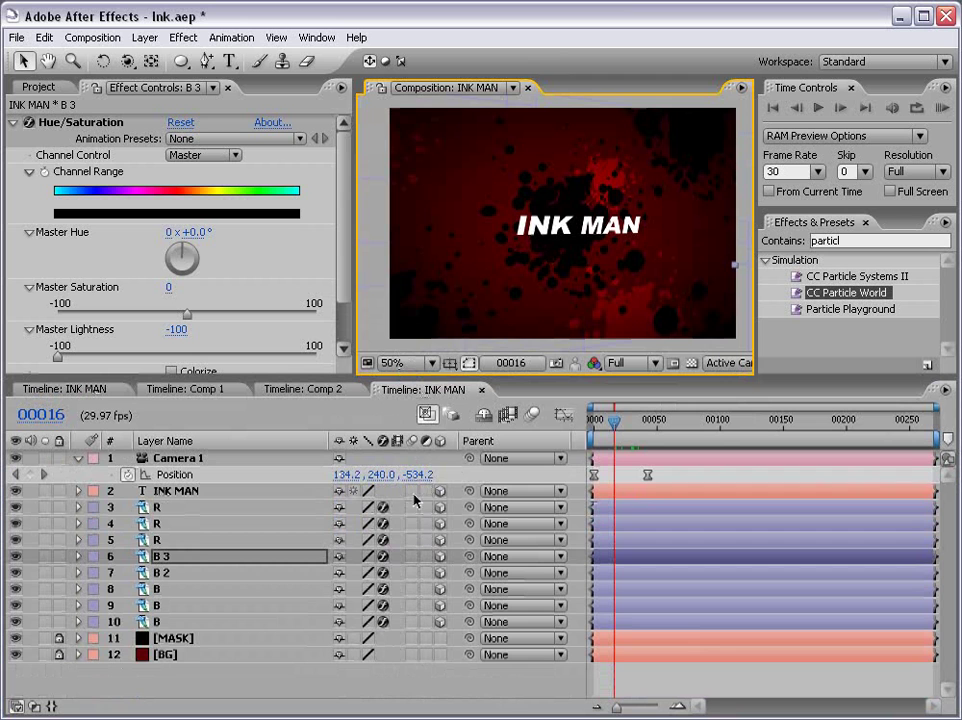
click(413, 491)
click(404, 614)
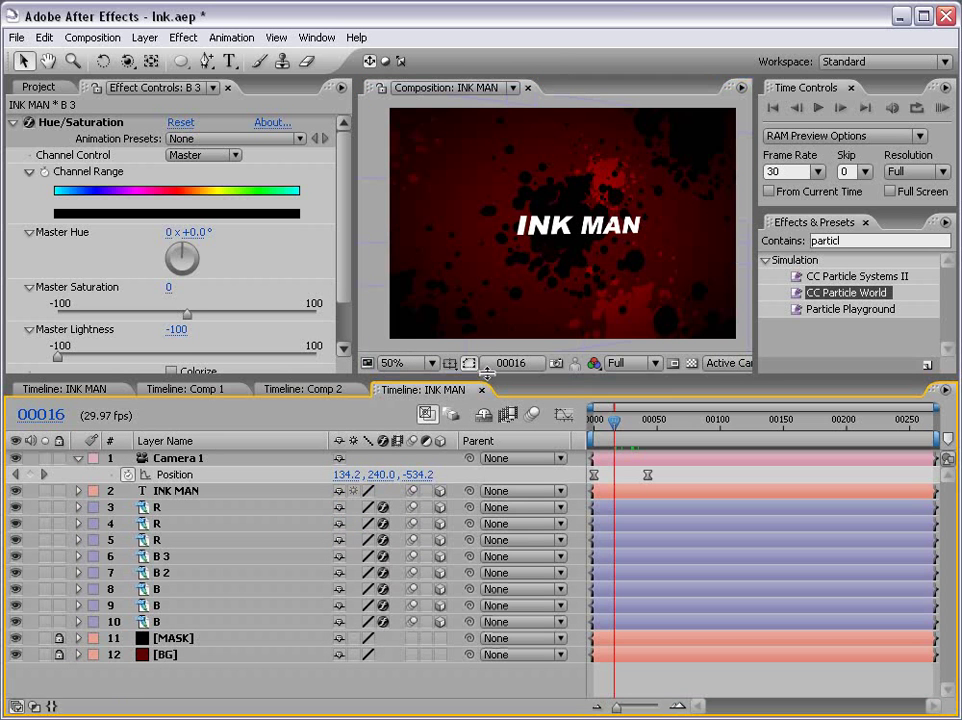
drag(525, 380, 525, 438)
click(533, 476)
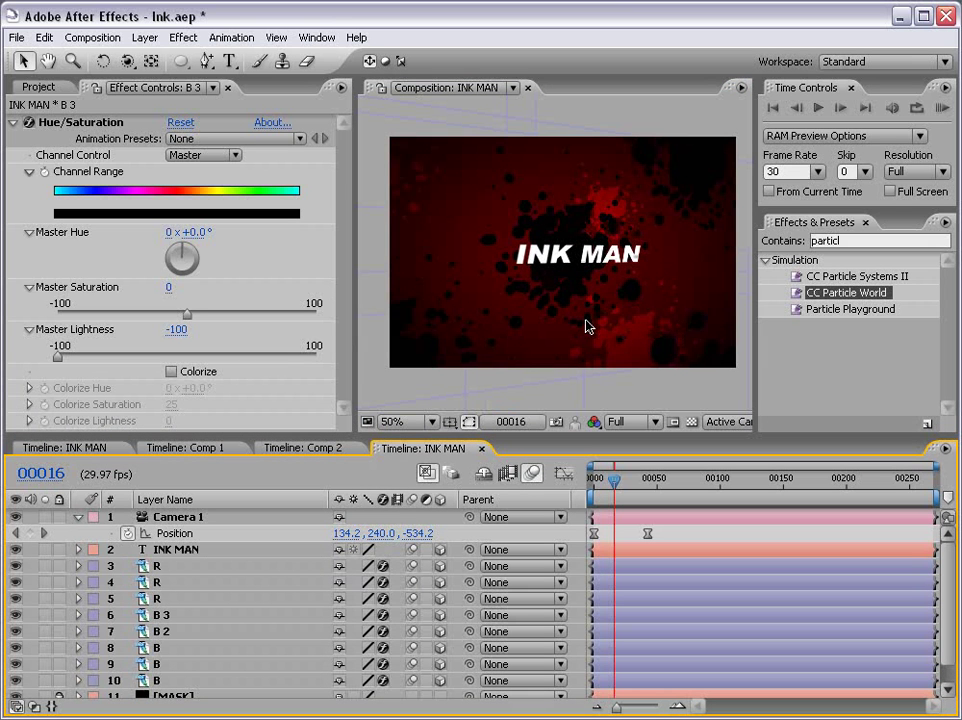
Preview the INK MAN animation twice in a maximized viewer, then save Ink.aep
key(grave)
key(KP_0)
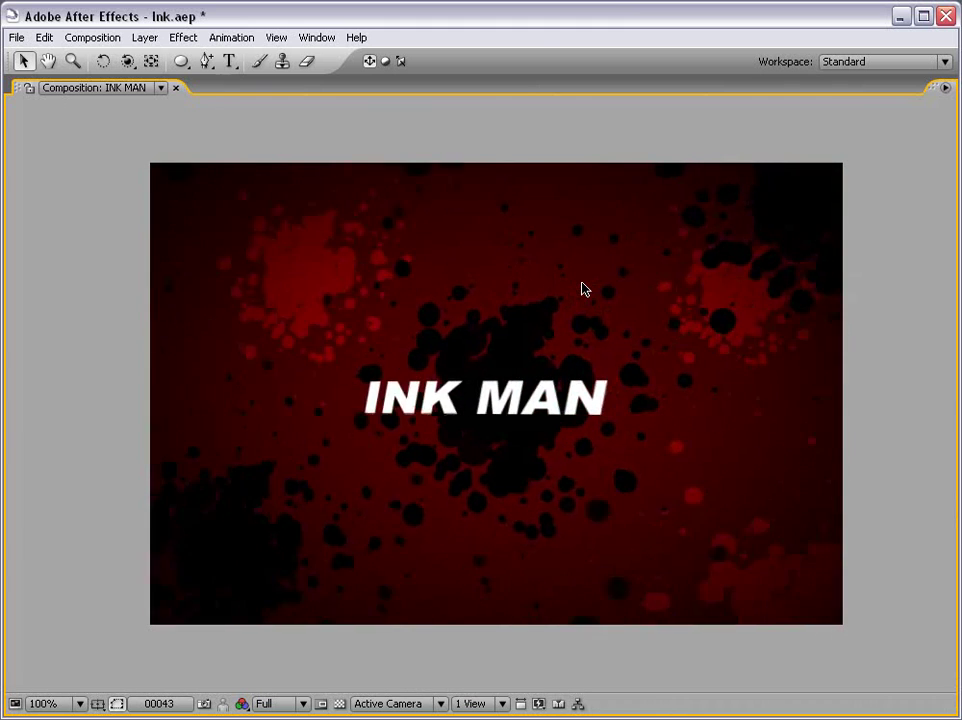
key(grave)
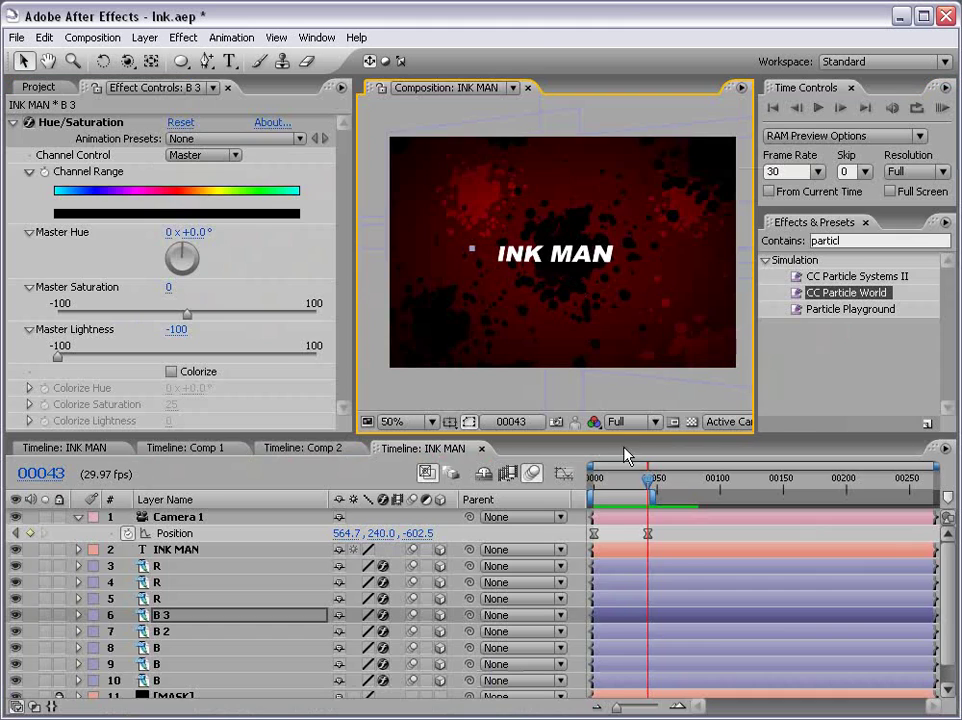
mouse_move(645, 478)
mouse_down()
mouse_move(603, 481)
mouse_move(622, 482)
mouse_up()
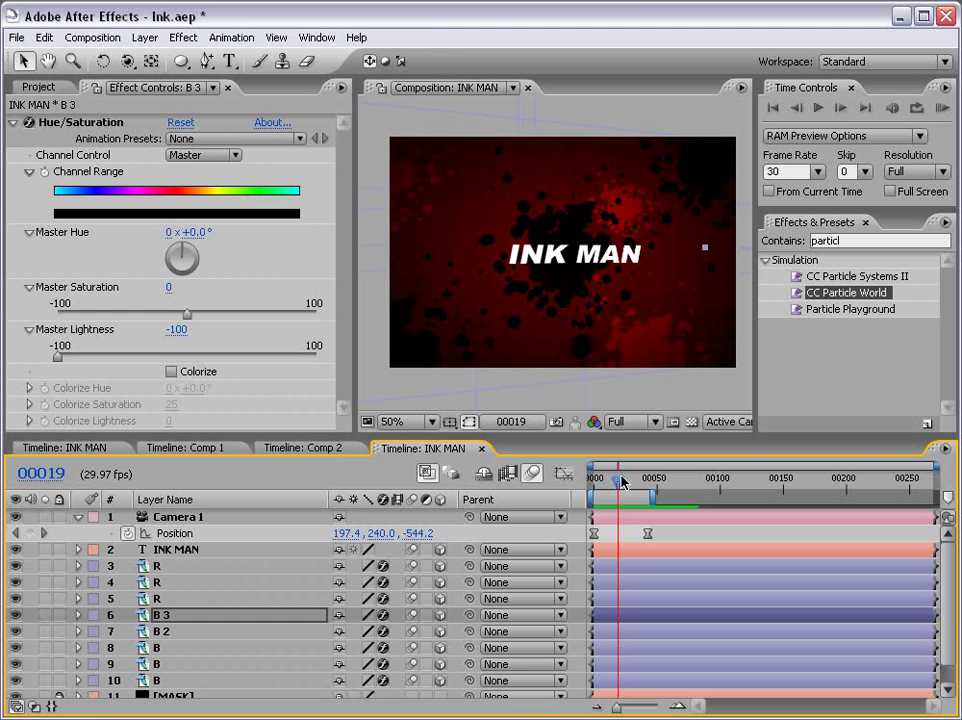
key(grave)
key(space)
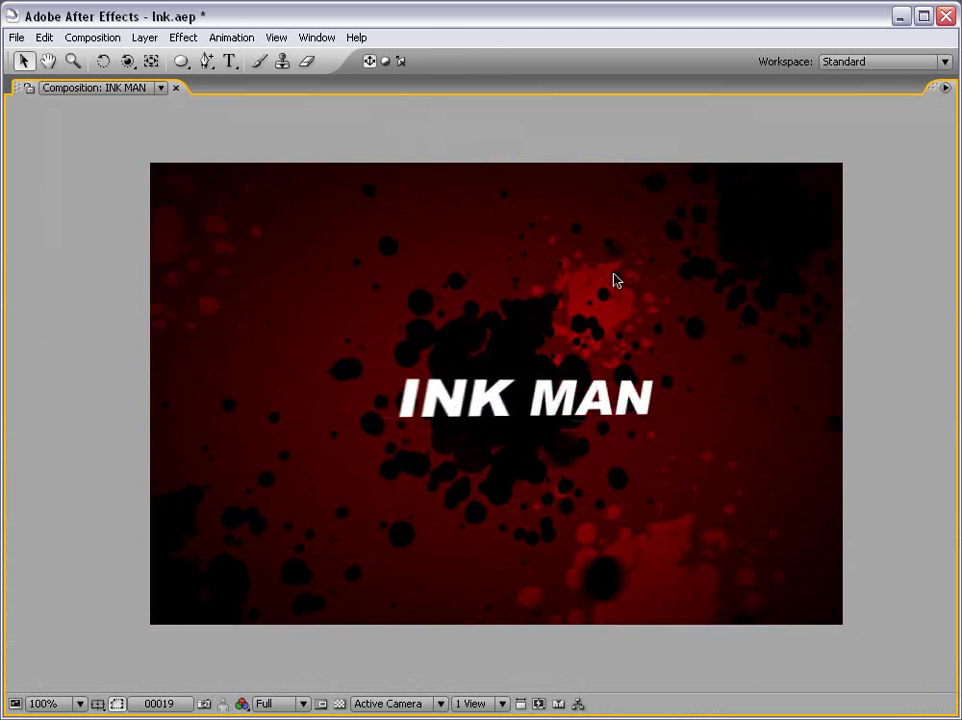
key(grave)
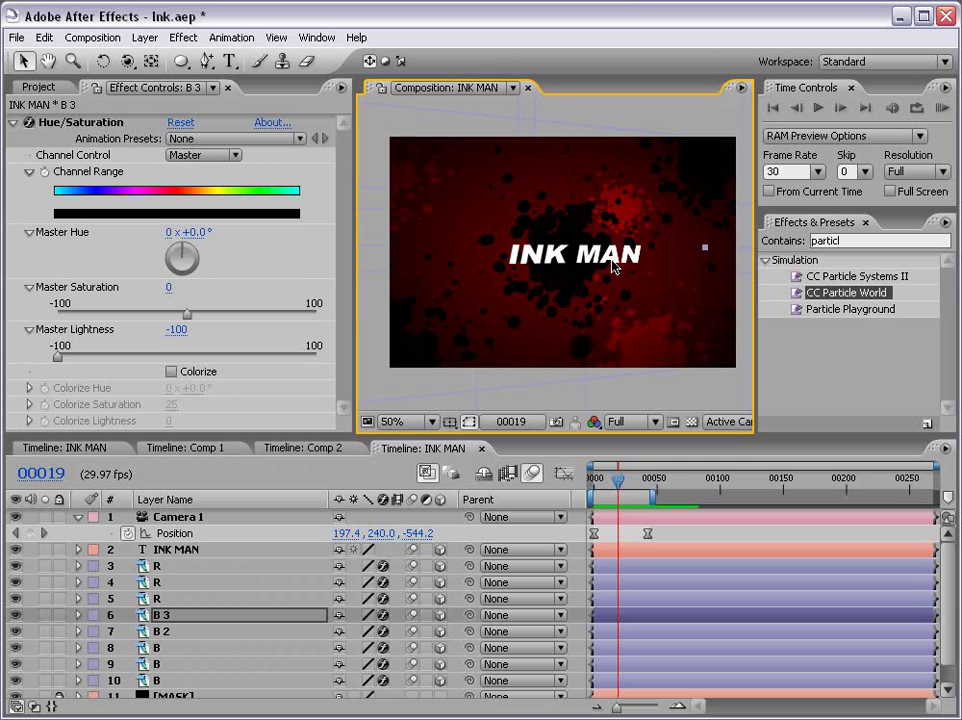
key(ctrl+s)
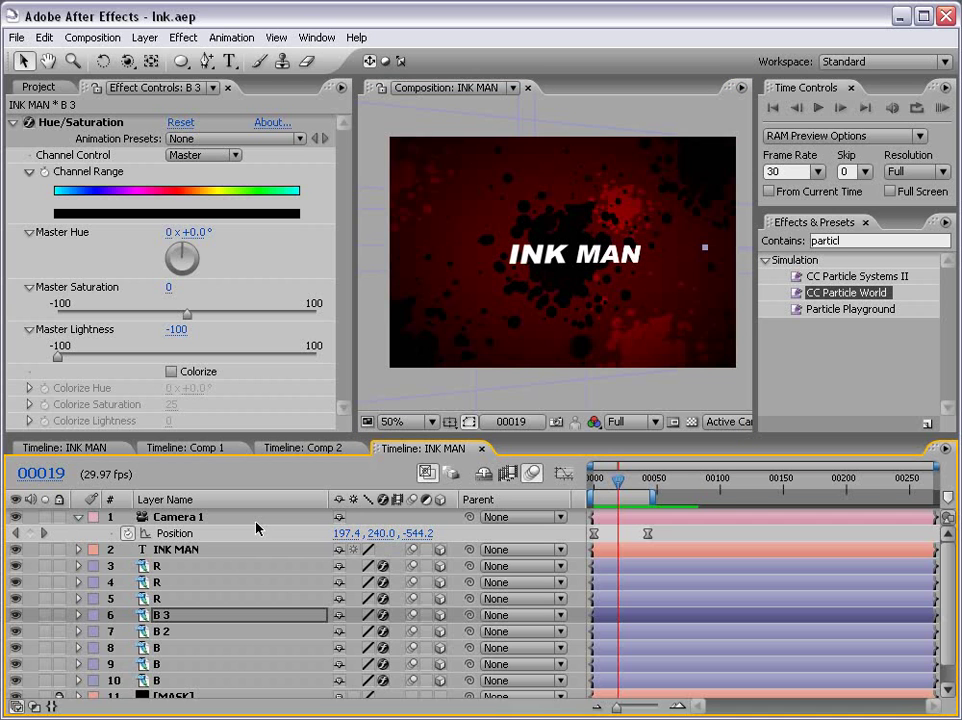
Preview the Comp 1 ink drop animation, stopping at frame 9
click(189, 449)
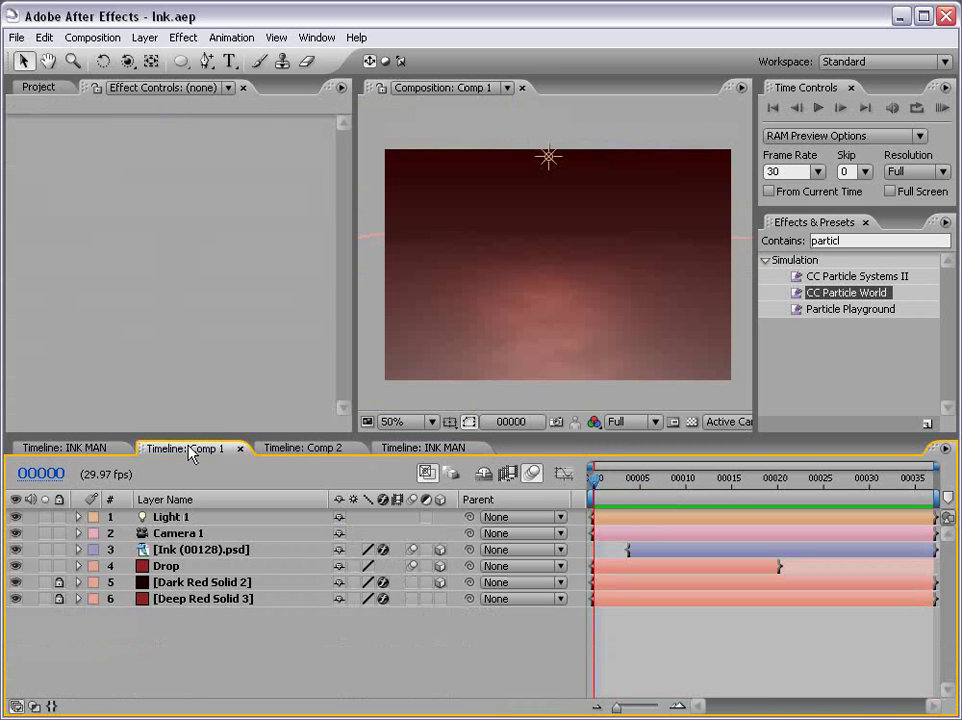
key(space)
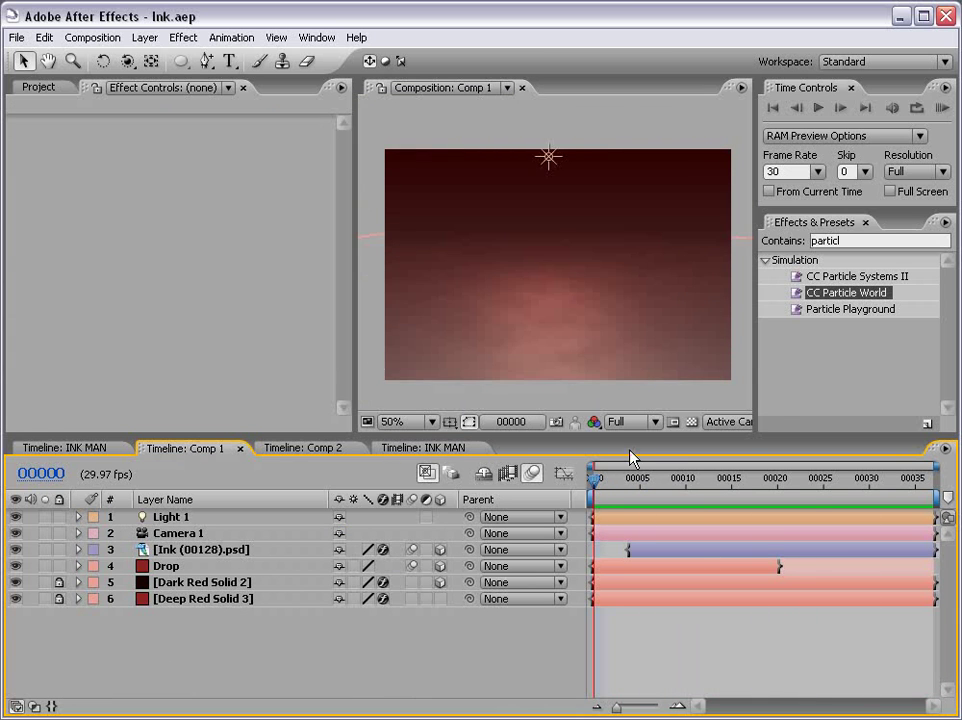
click(759, 480)
drag(759, 484, 677, 481)
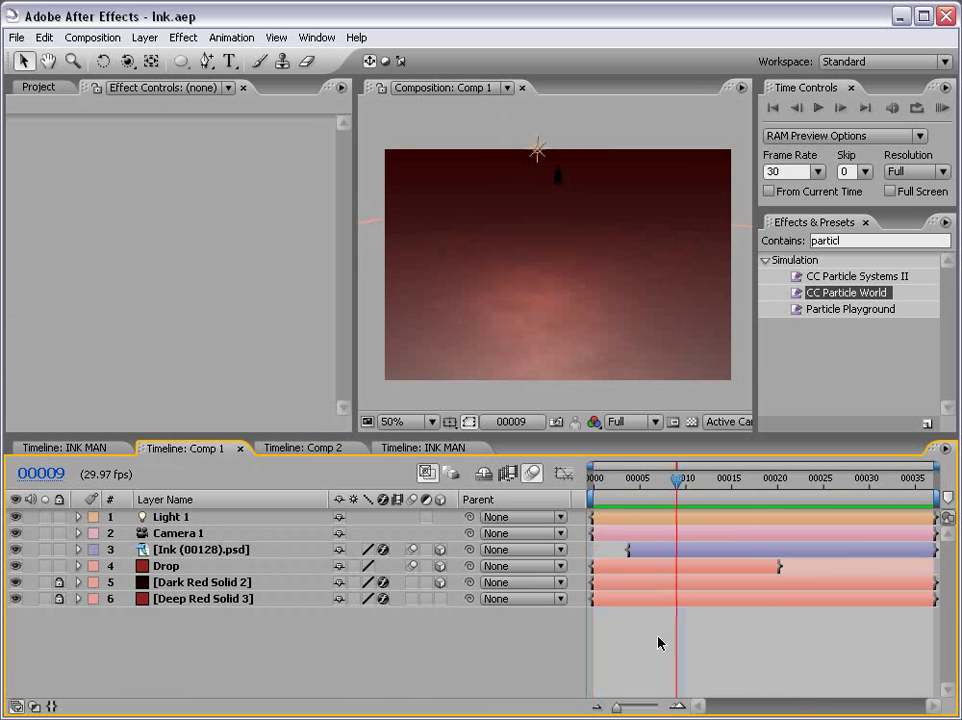
Create an empty 720×480 NTSC DV composition named Comp 3
click(92, 37)
click(88, 58)
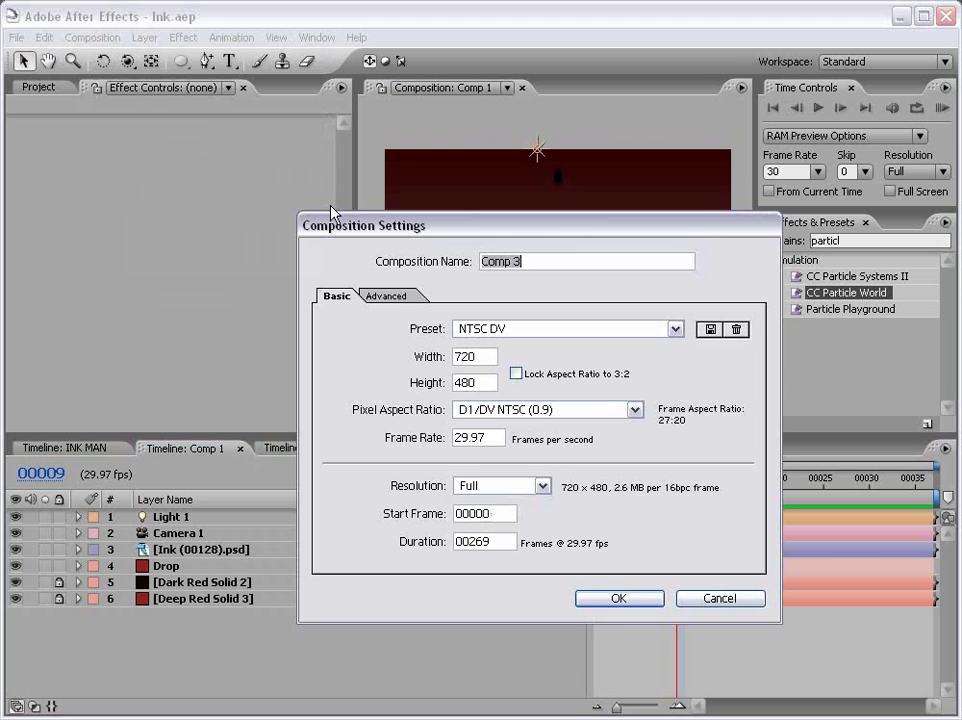
click(620, 599)
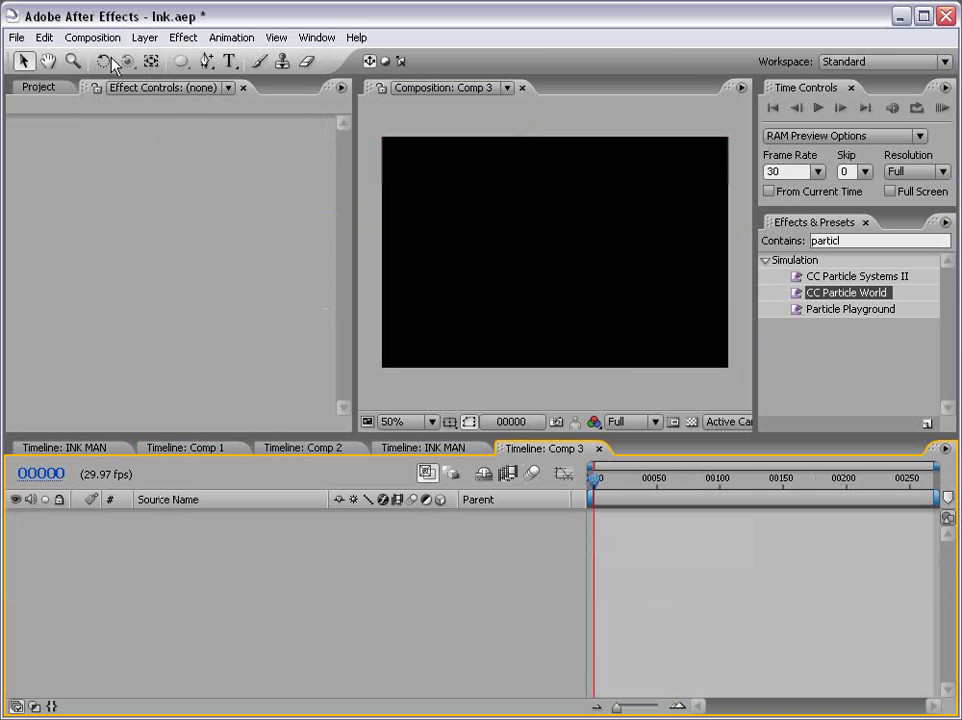
click(145, 37)
Create a mid-grey (757575) comp-sized solid layer
click(416, 76)
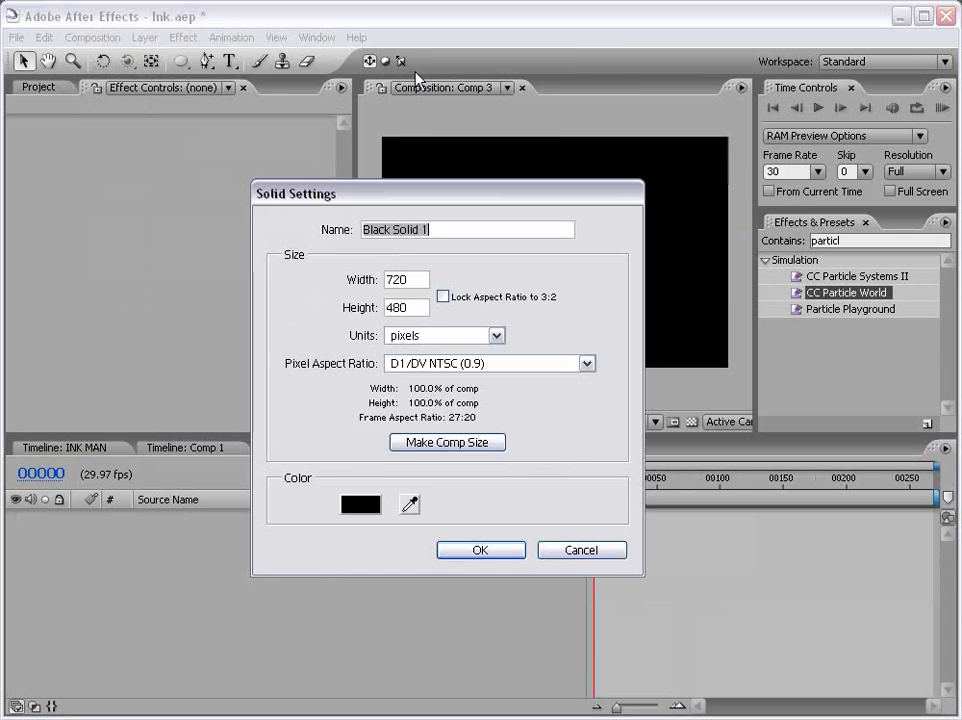
click(365, 503)
click(268, 446)
click(690, 302)
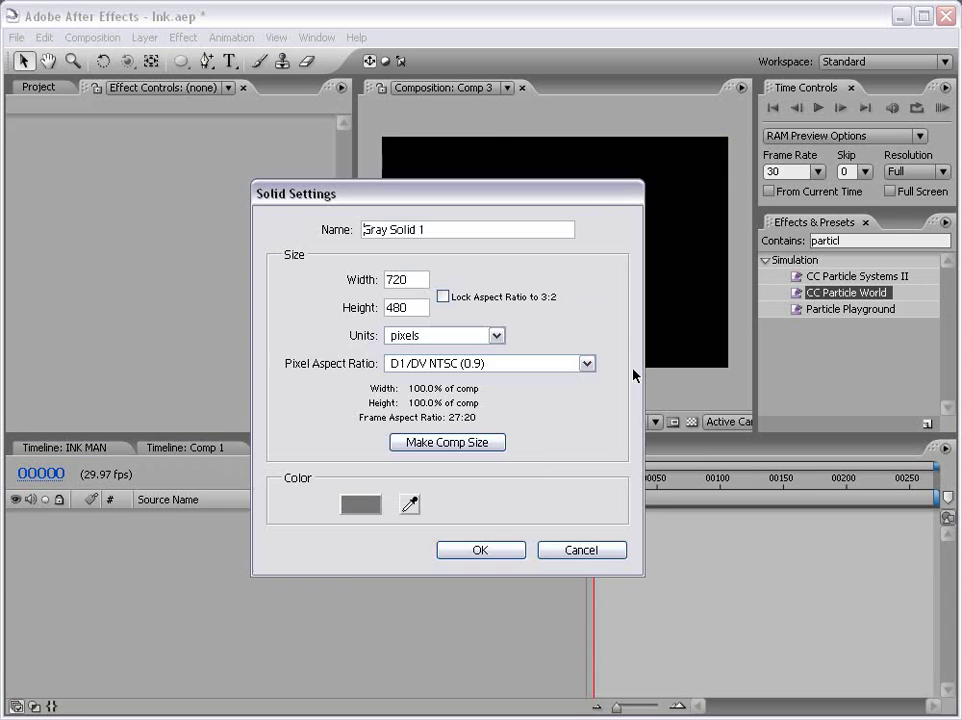
click(480, 550)
Add a black solid layer above the grey one
click(730, 608)
click(145, 37)
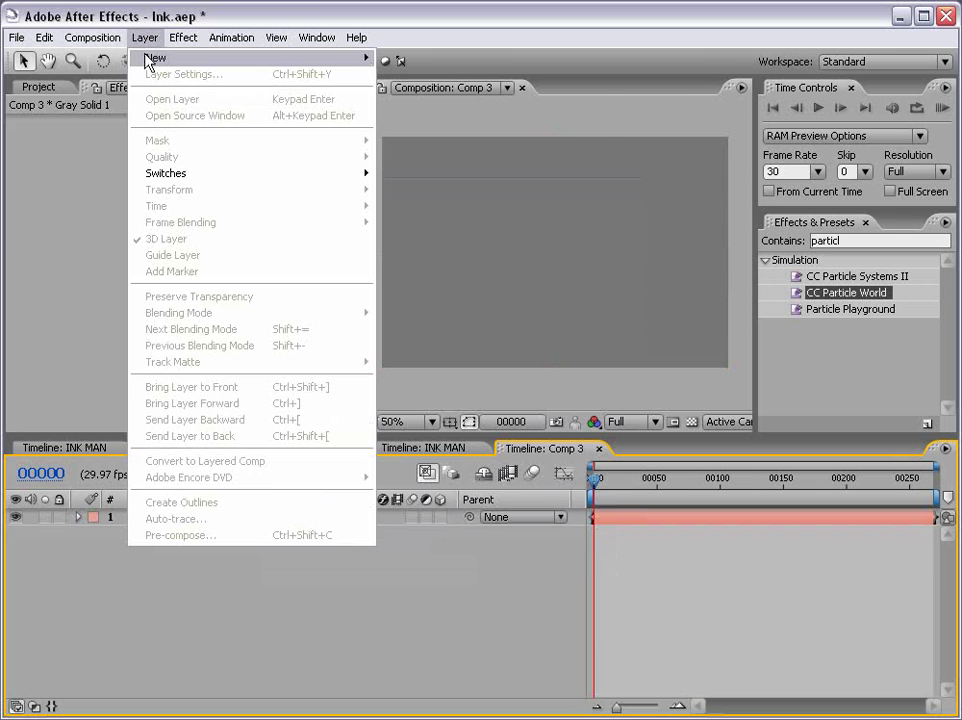
mouse_move(156, 58)
click(412, 75)
click(365, 503)
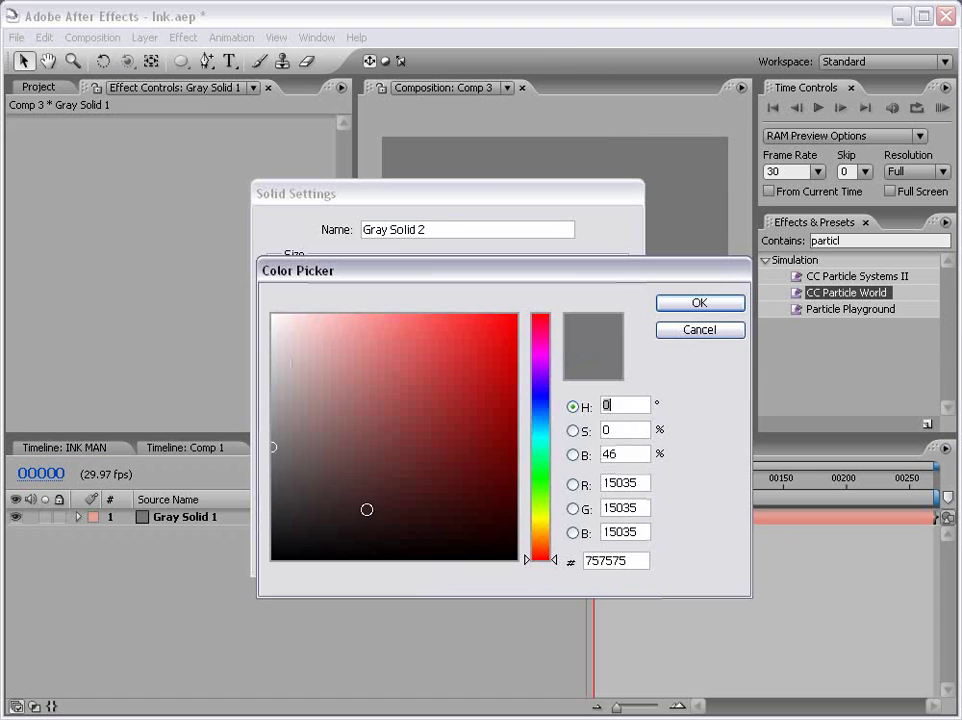
drag(366, 509, 601, 585)
click(699, 302)
click(479, 550)
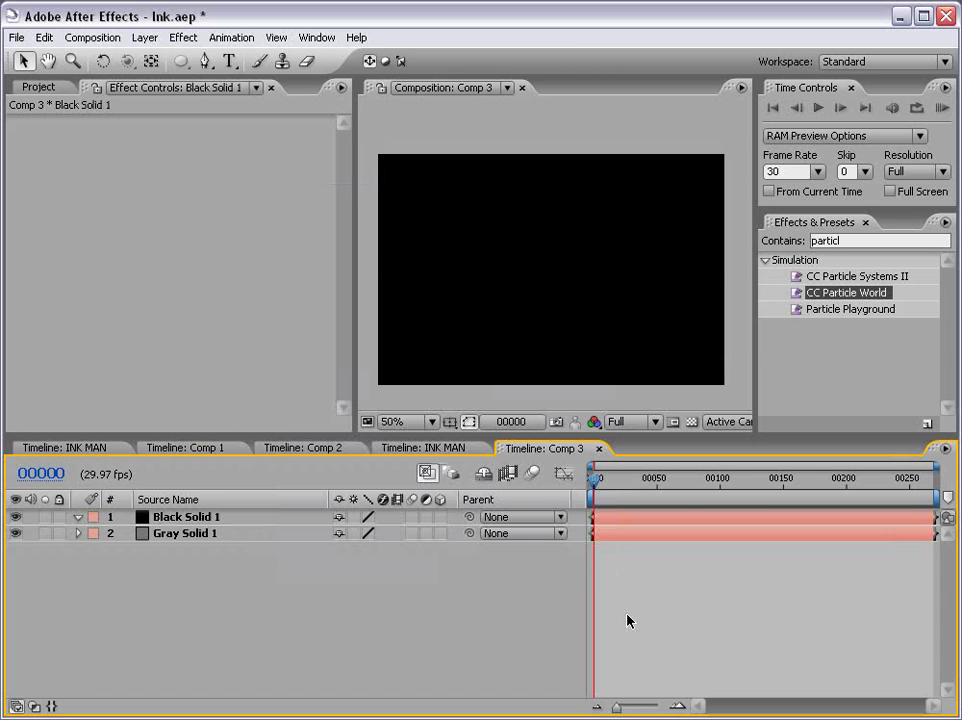
Draw a teardrop-shaped ink drop mask on Black Solid 1 with the Pen tool
click(613, 519)
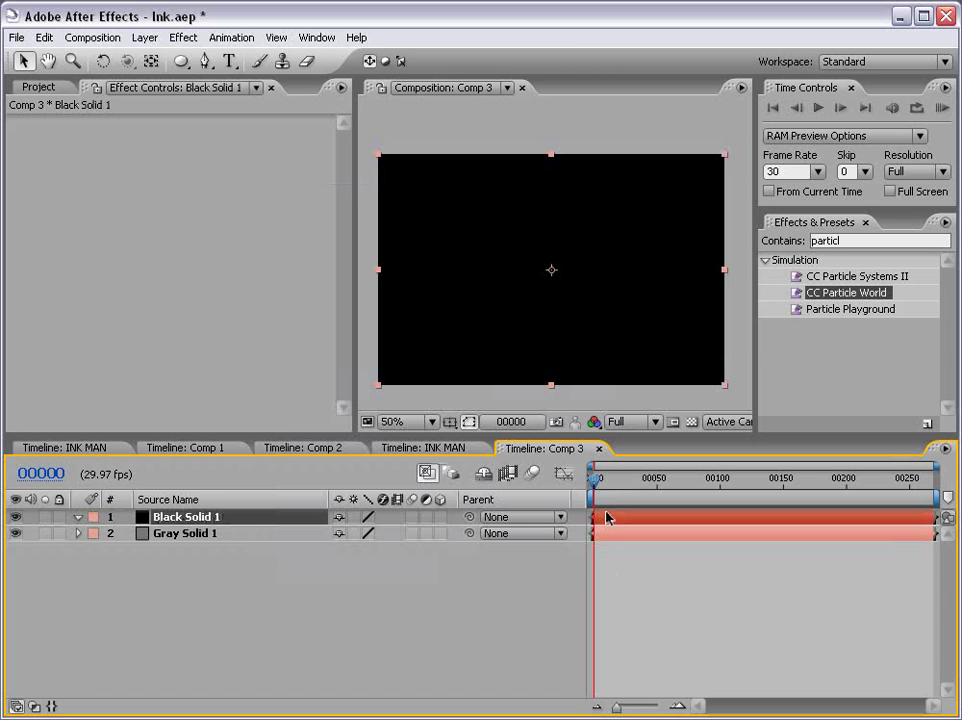
click(205, 61)
click(555, 218)
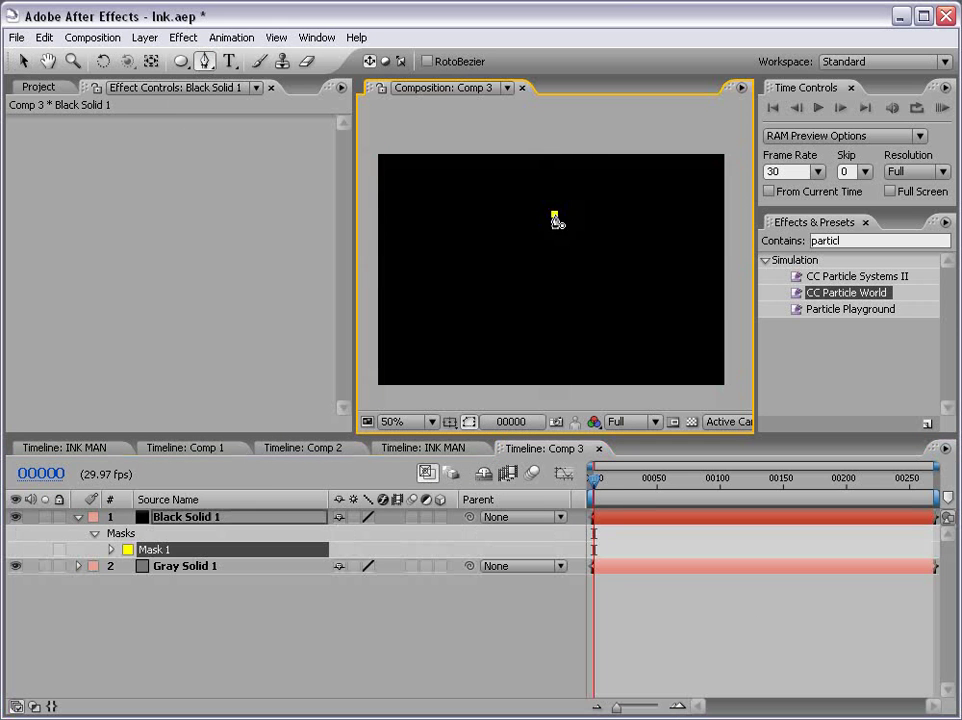
mouse_move(539, 262)
mouse_down()
mouse_move(549, 279)
mouse_move(579, 246)
mouse_up()
click(554, 214)
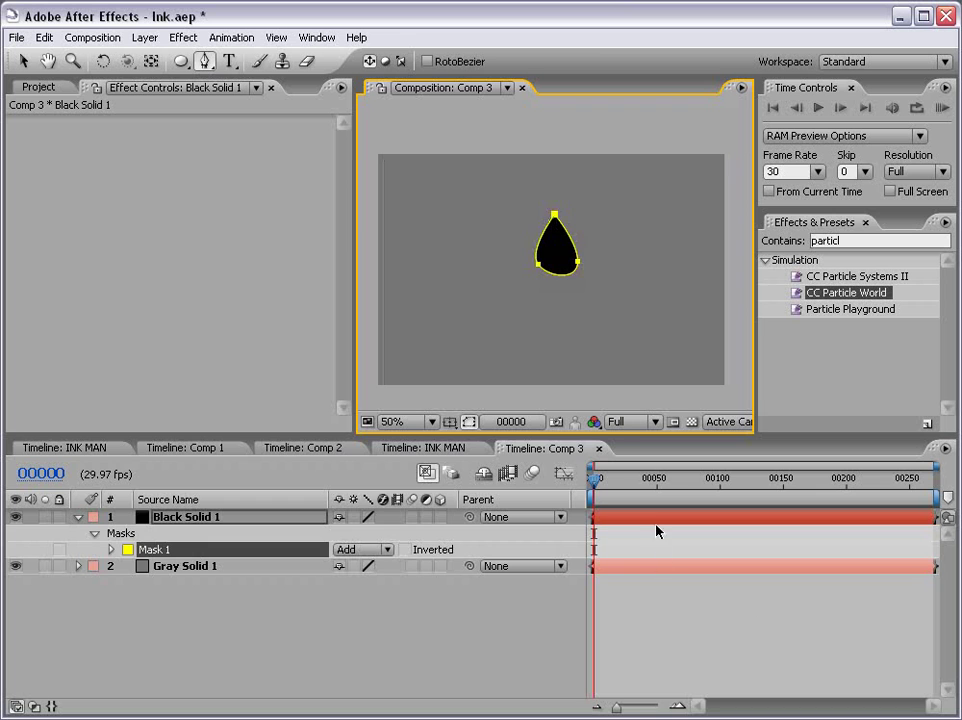
click(648, 545)
key(v)
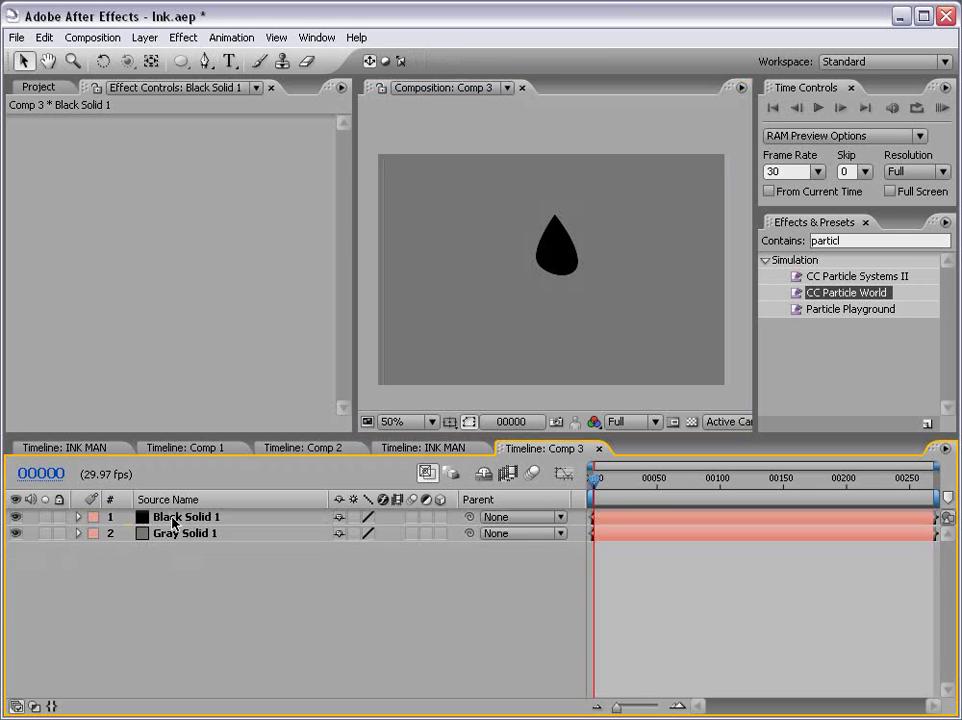
click(168, 517)
click(578, 222)
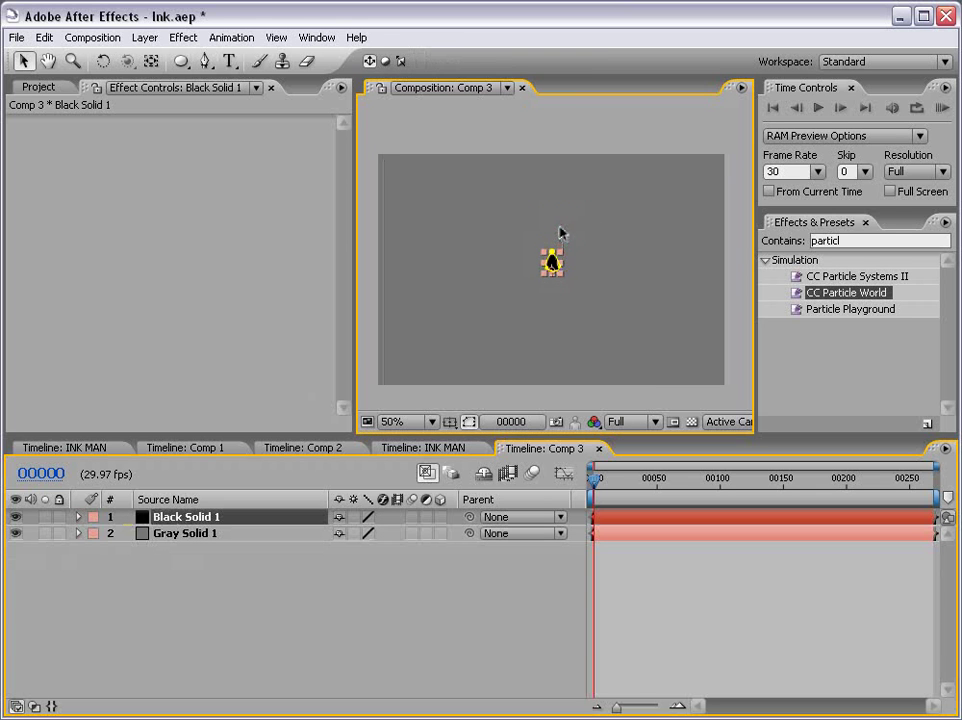
Make both solids 3D layers and rename Gray Solid 1 to FLoor
click(449, 593)
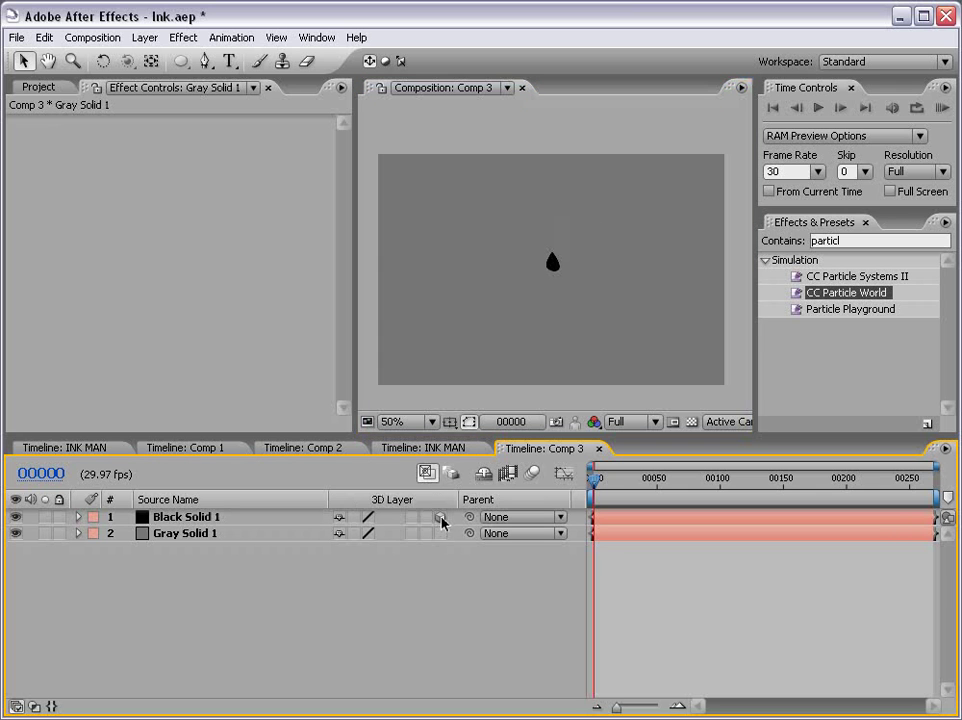
drag(440, 517, 441, 535)
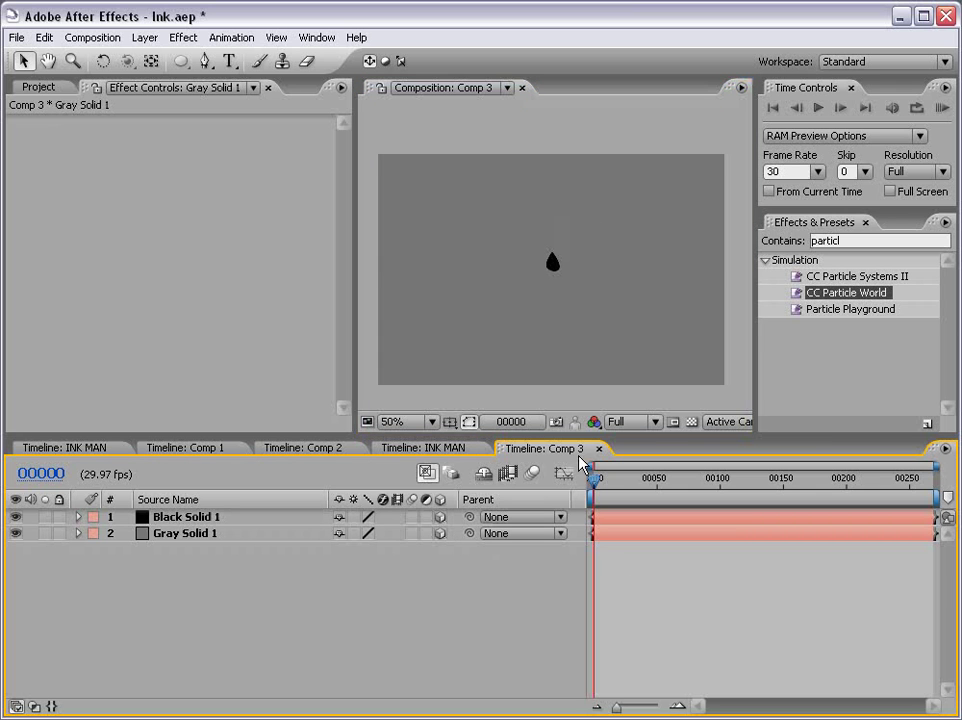
click(401, 295)
click(193, 537)
key(Return)
text(FLoor)
key(Return)
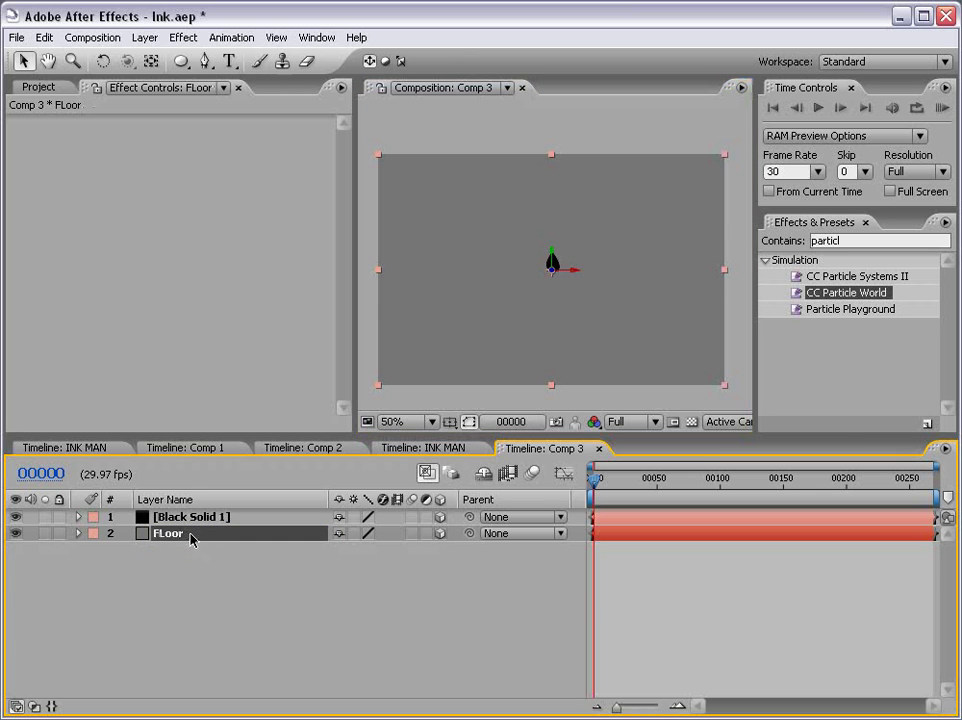
Rotate FLoor 90° on X, lower it to the frame bottom, and toggle the transparency grid
click(103, 61)
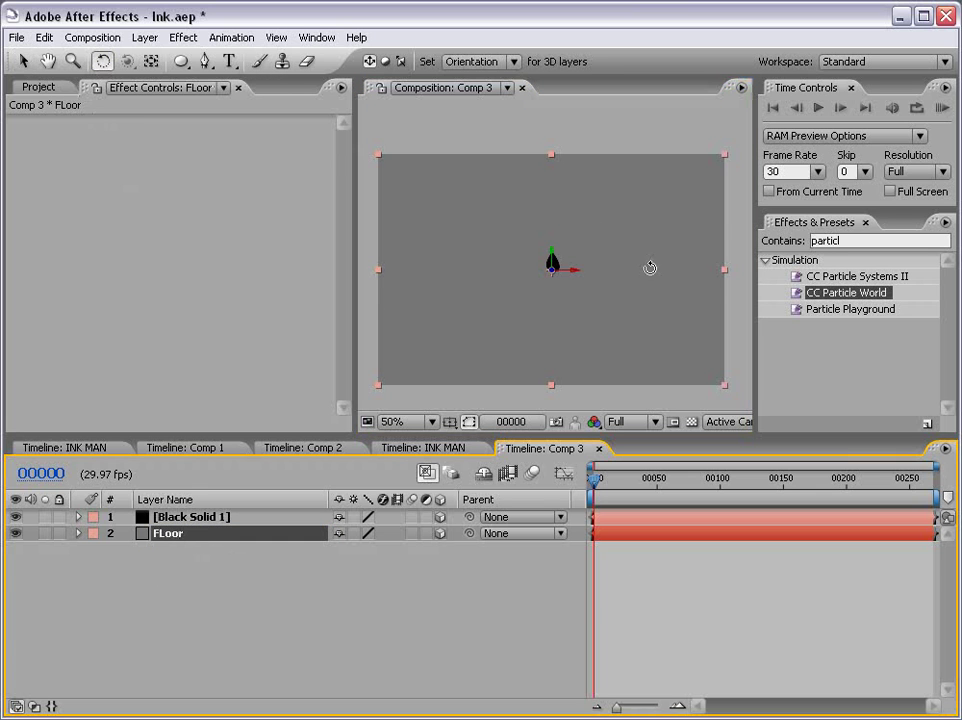
drag(569, 262, 569, 233)
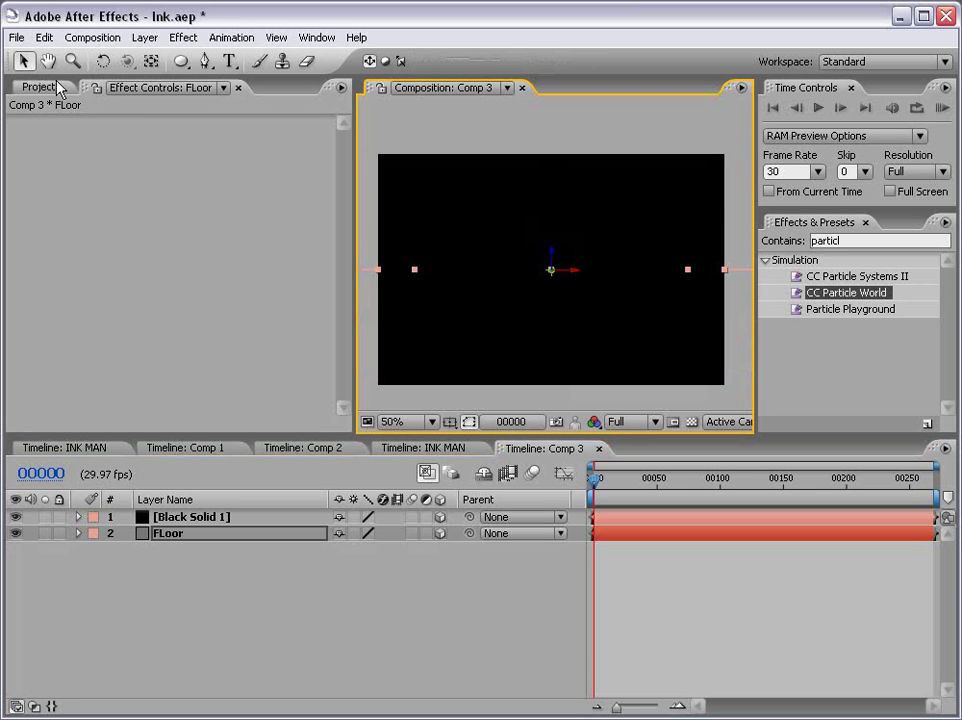
click(23, 61)
drag(552, 262, 543, 346)
click(676, 596)
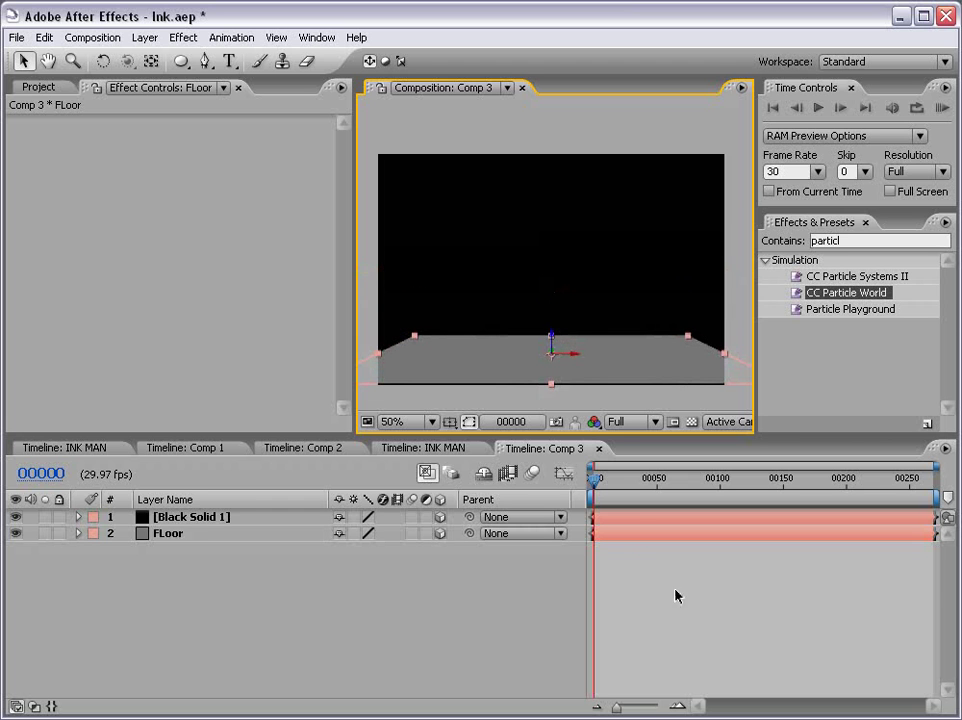
click(691, 421)
click(190, 543)
click(190, 517)
Rename Black Solid 1 to DROP and keyframe its Position above the frame at frame 0
key(Return)
text(DROP)
key(Return)
click(204, 575)
click(166, 518)
key(p)
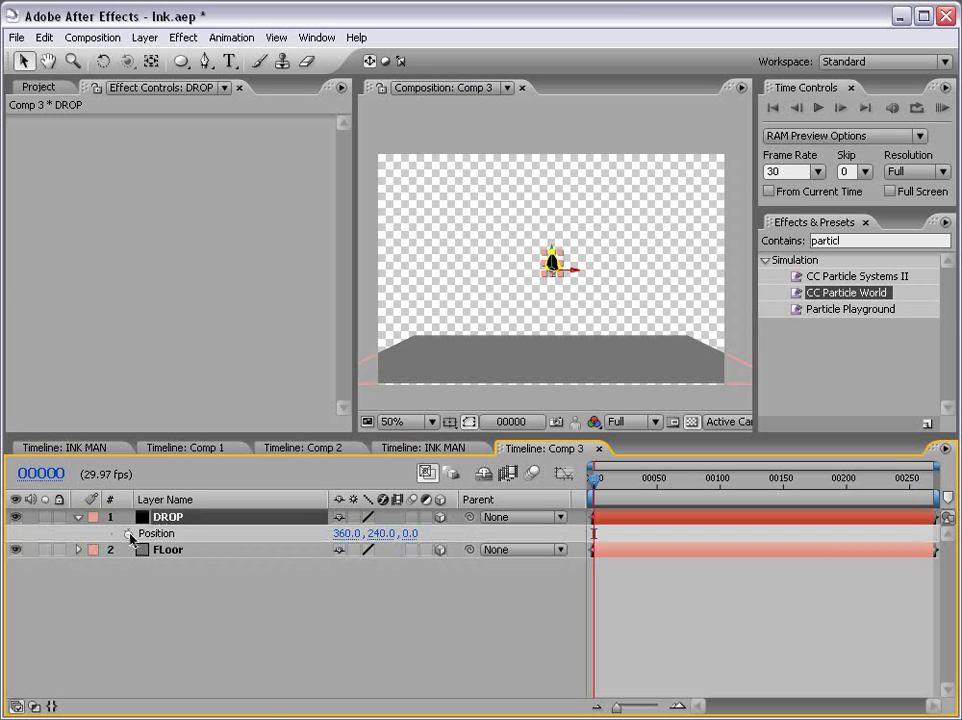
click(129, 534)
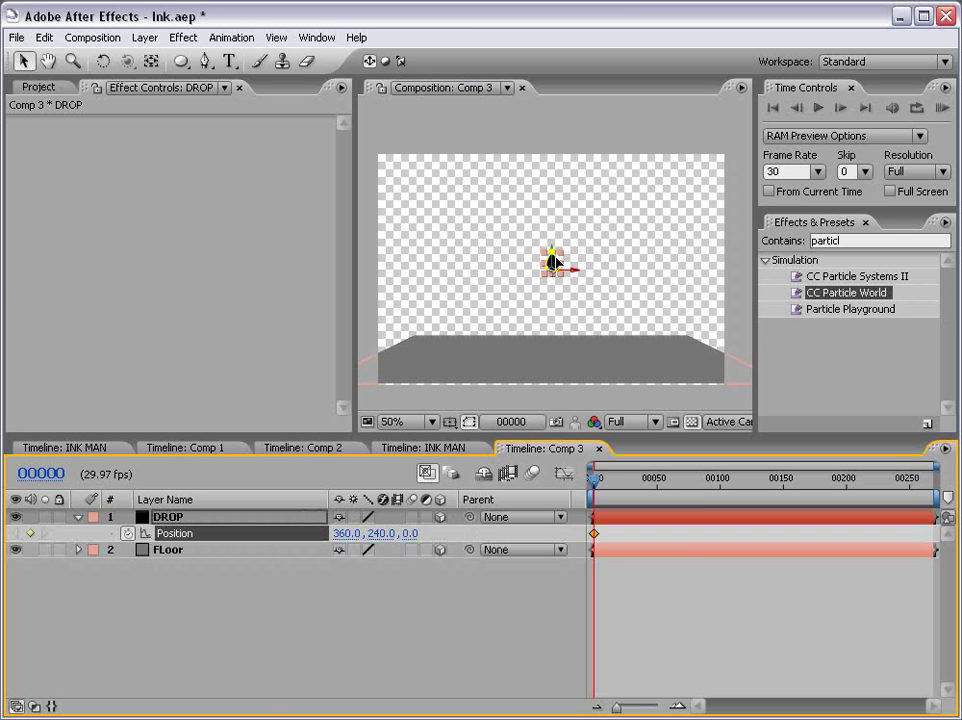
drag(553, 263, 533, 141)
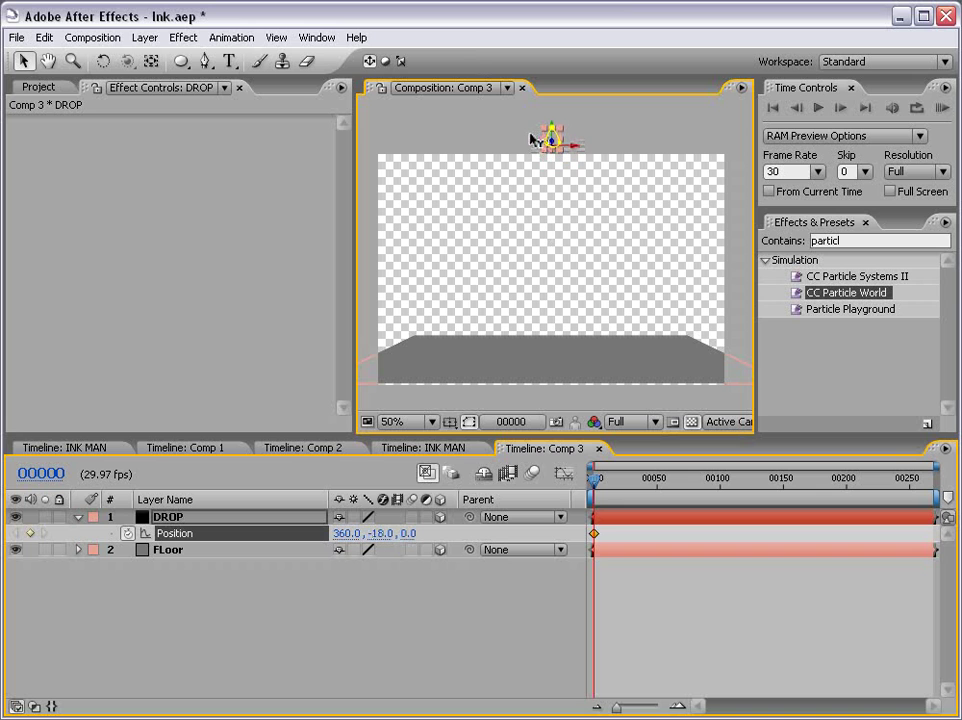
Keyframe DROP landing on the floor at frame 24, enable motion blur, and preview the fall
drag(596, 479, 624, 484)
drag(553, 141, 555, 308)
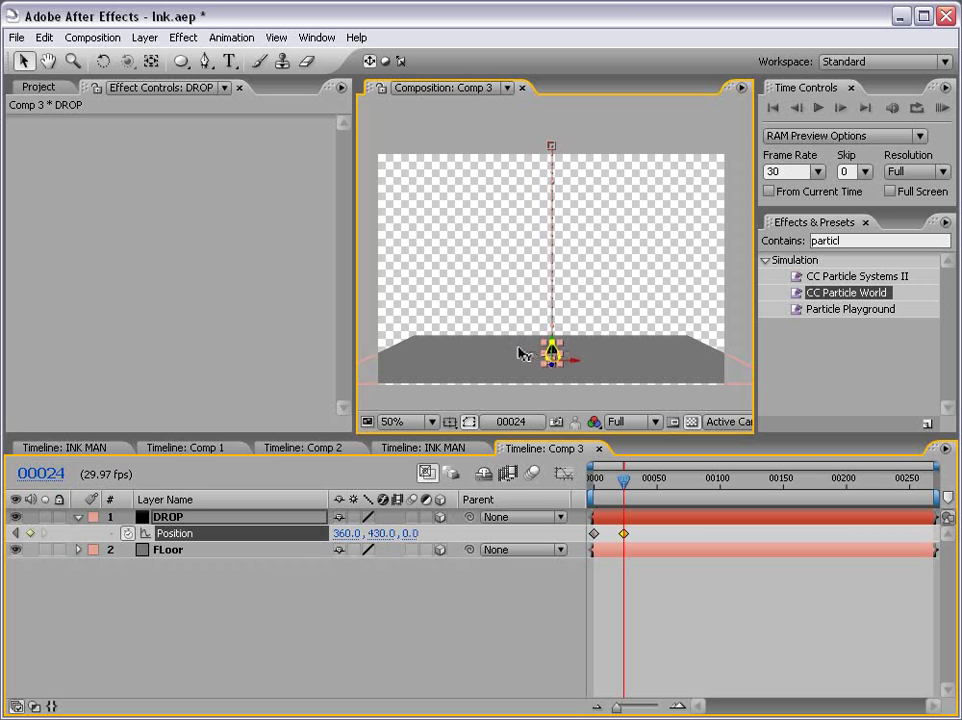
drag(555, 308, 514, 367)
drag(597, 481, 603, 493)
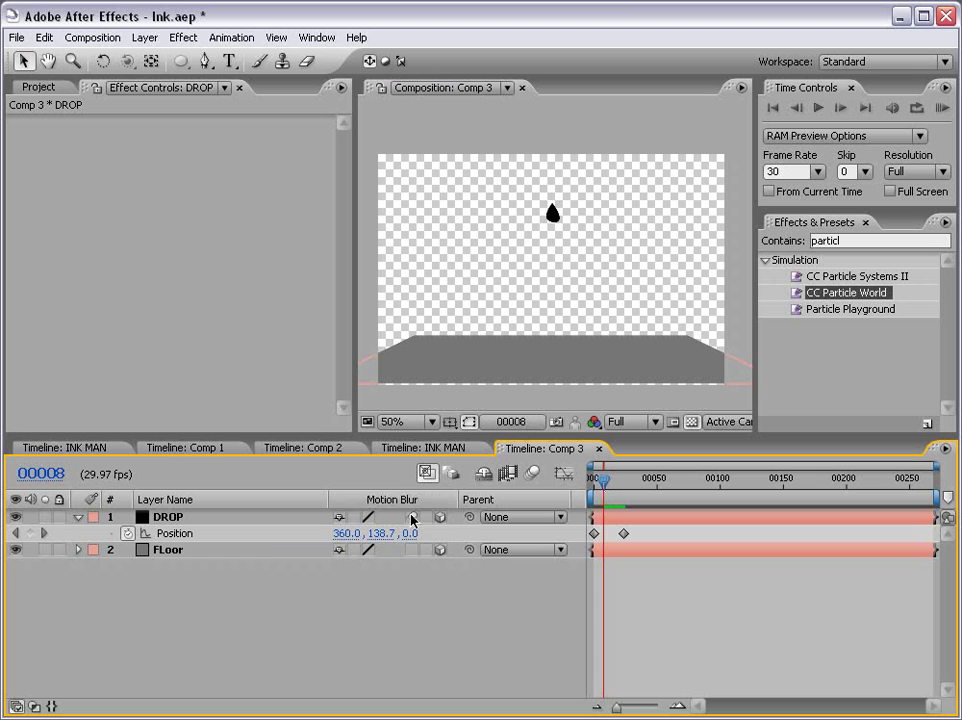
click(533, 473)
key(KP_0)
click(665, 607)
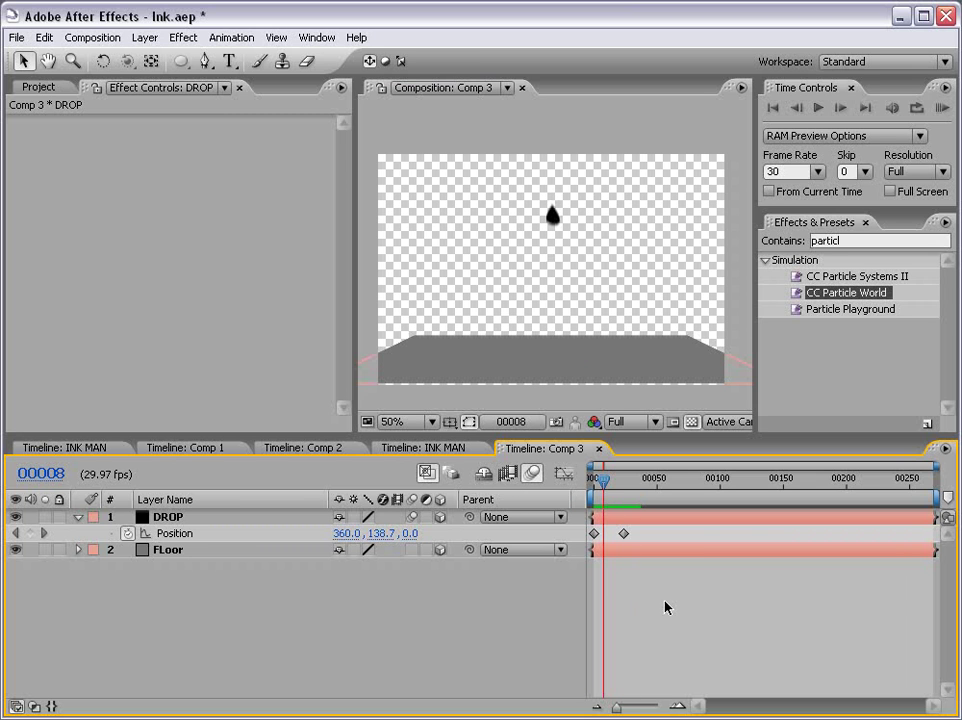
Add Ink (00128).psd from the Project panel into Comp 3
click(38, 87)
click(95, 353)
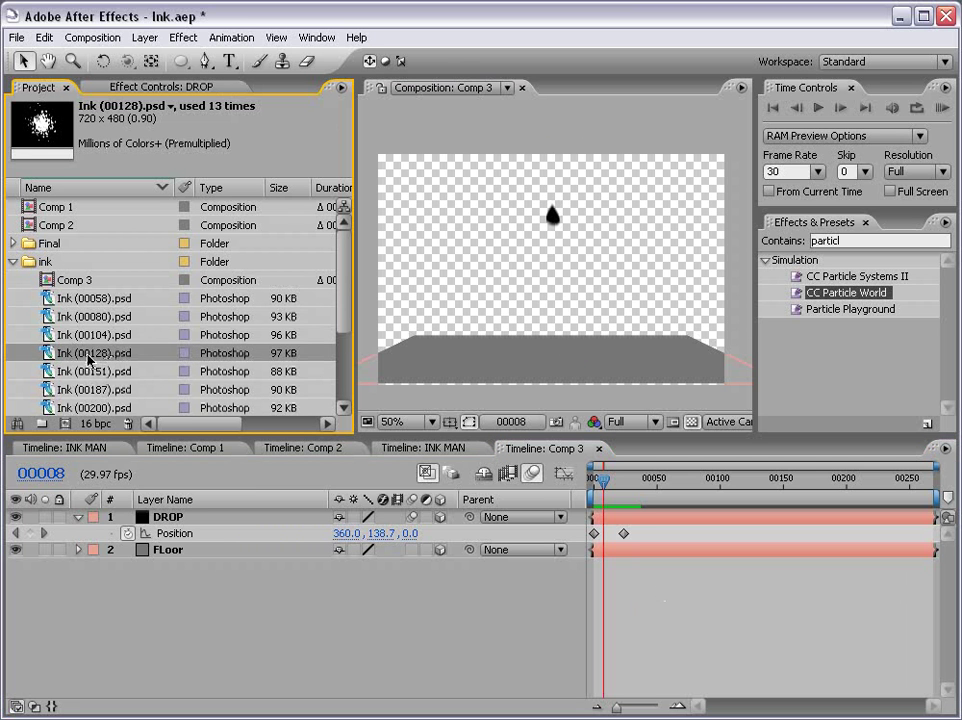
drag(88, 356, 558, 301)
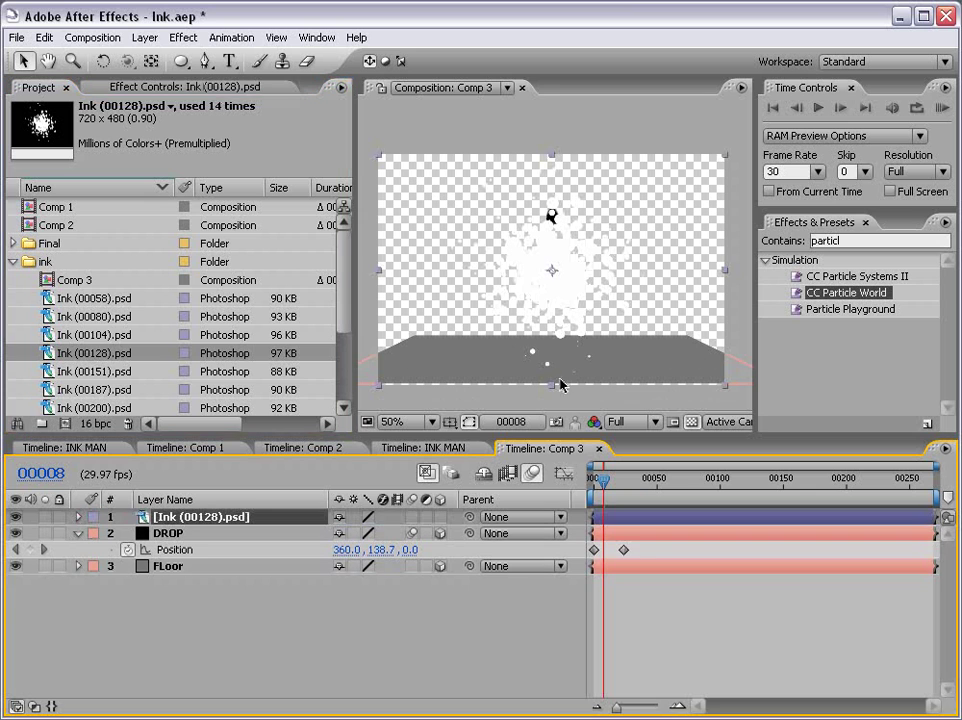
Apply Hue/Saturation with Colorize on and Colorize Lightness at -100 to turn the ink black
click(180, 42)
mouse_move(220, 197)
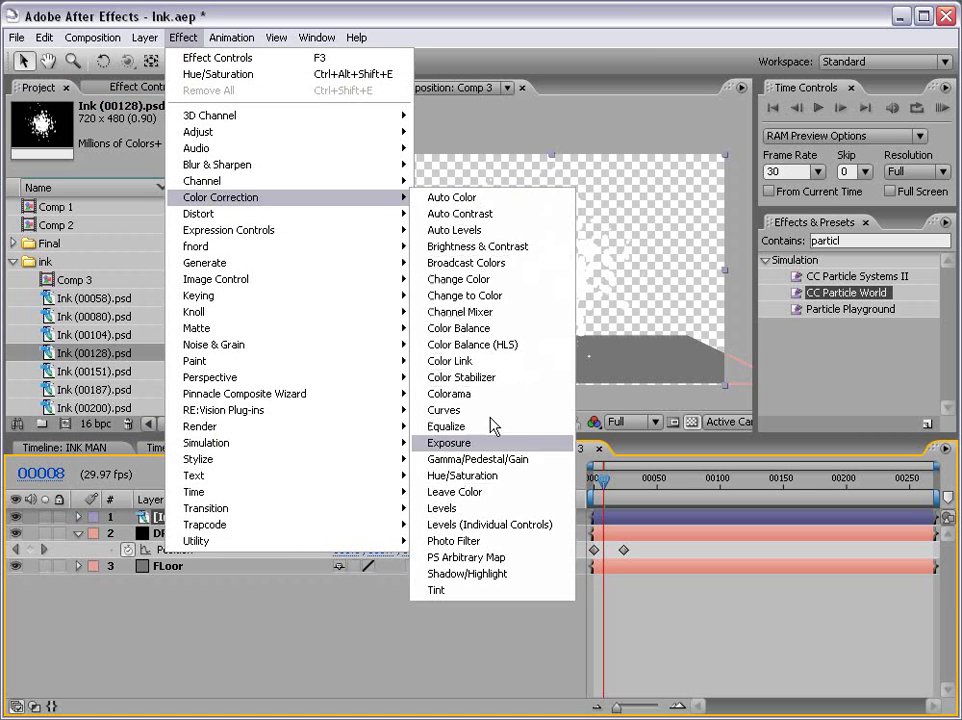
click(462, 475)
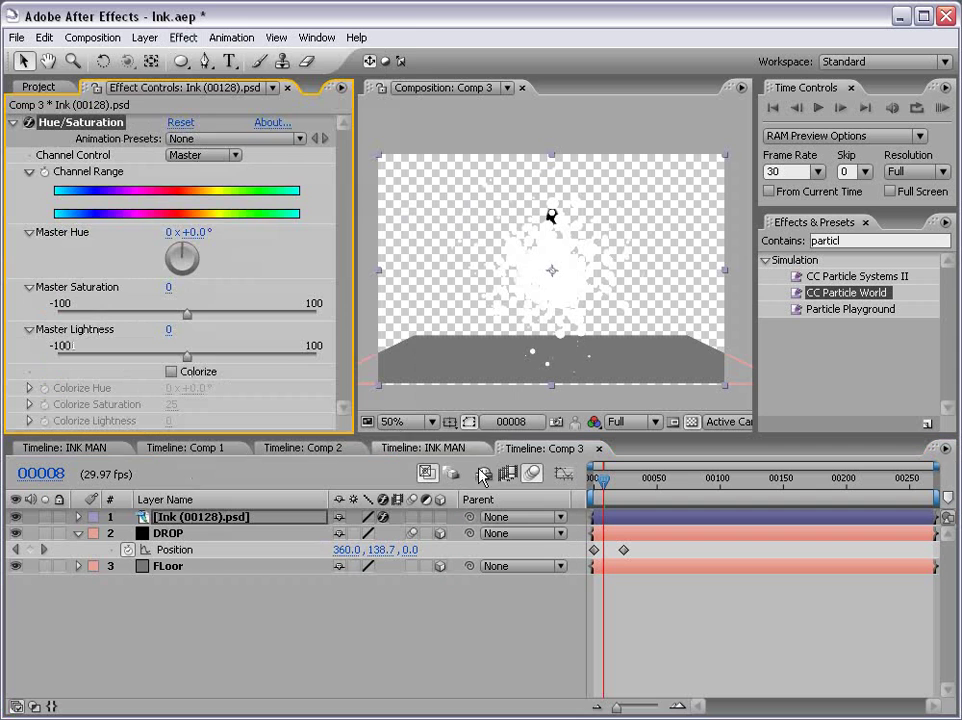
click(171, 372)
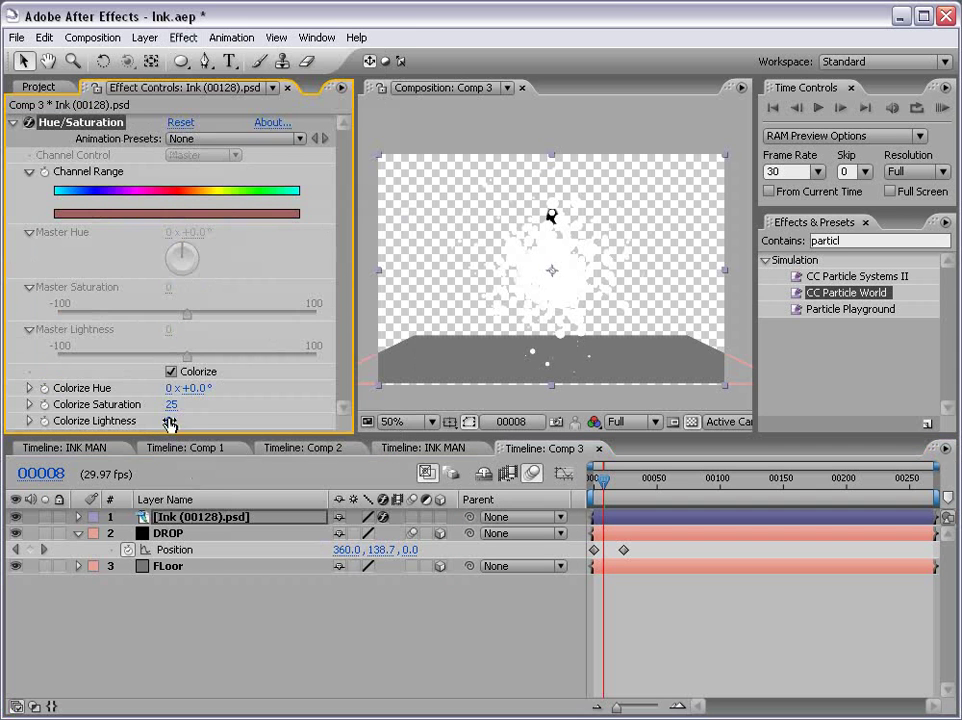
drag(168, 421, 80, 421)
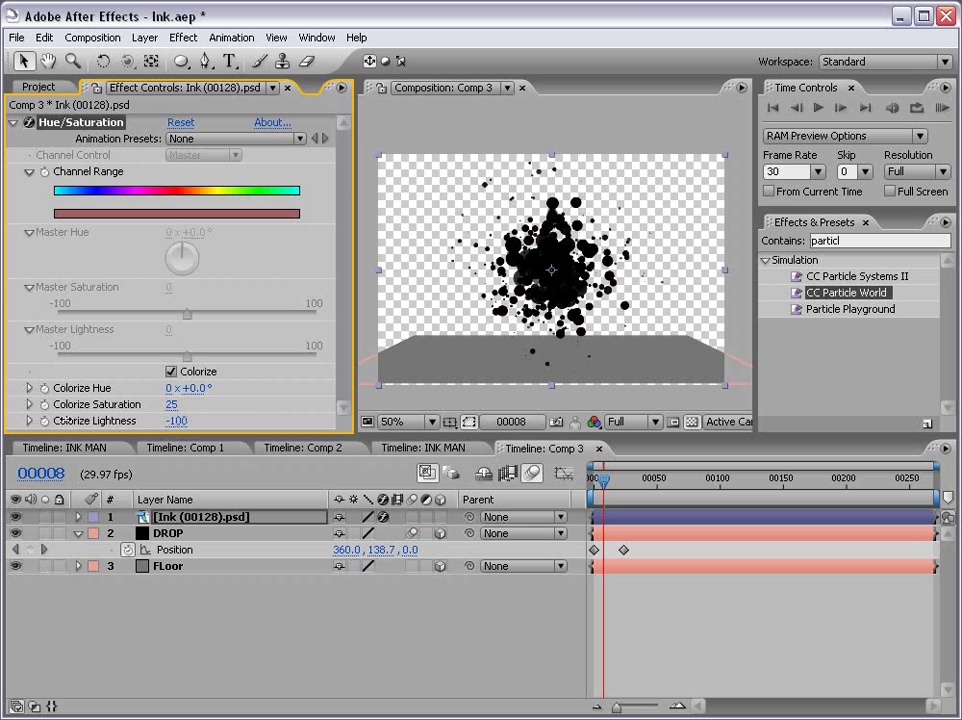
click(633, 641)
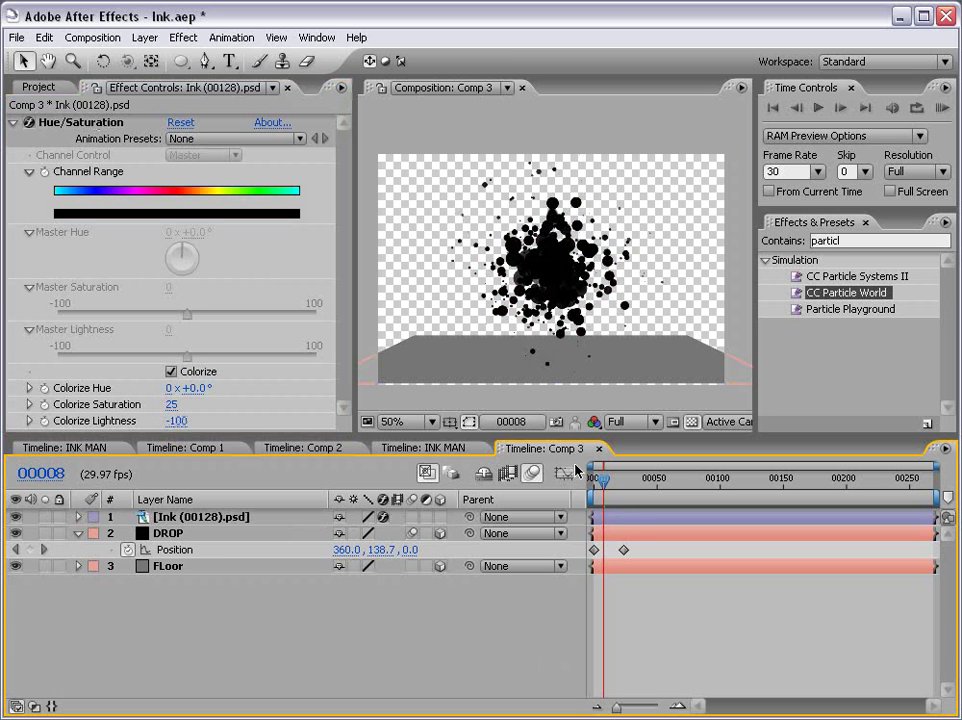
click(626, 518)
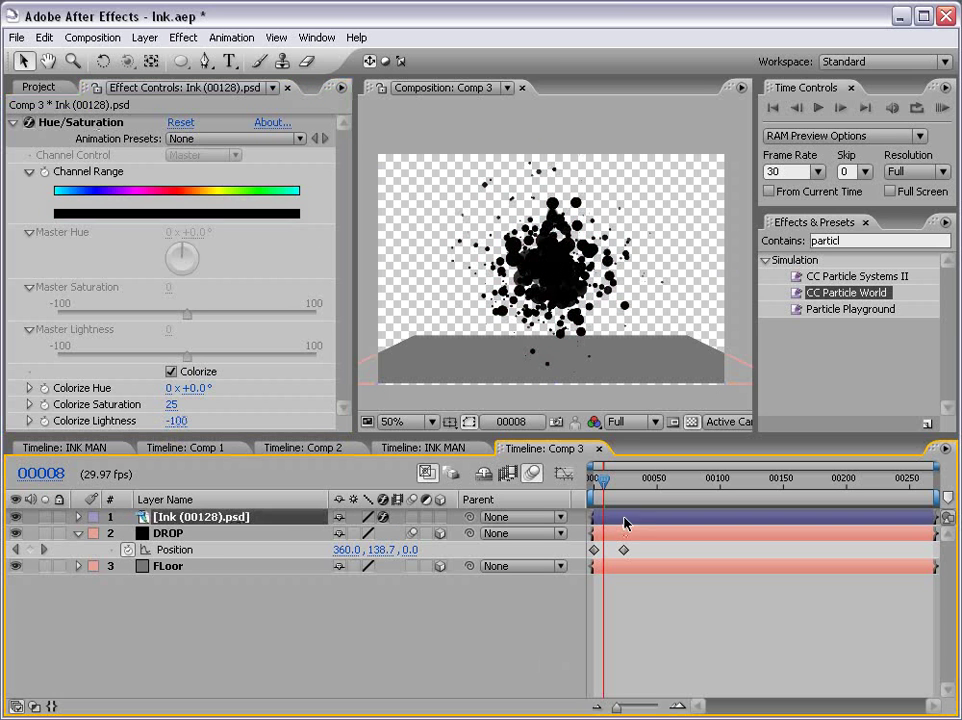
Make Ink (00128).psd a 3D layer, rotate it flat, and lower it onto the FLoor plane
click(440, 518)
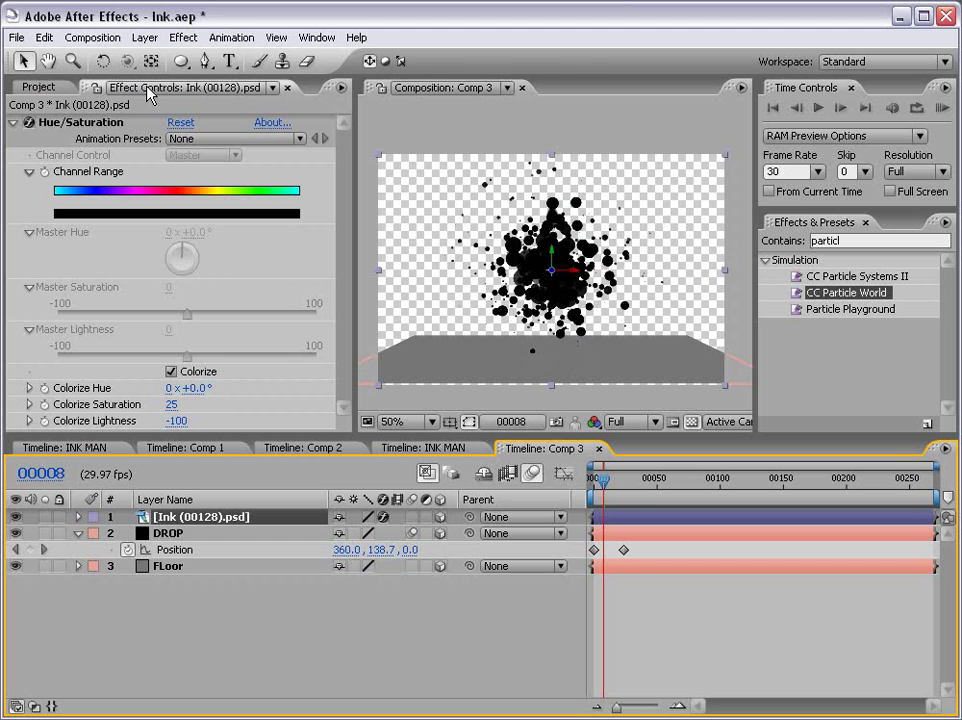
click(103, 61)
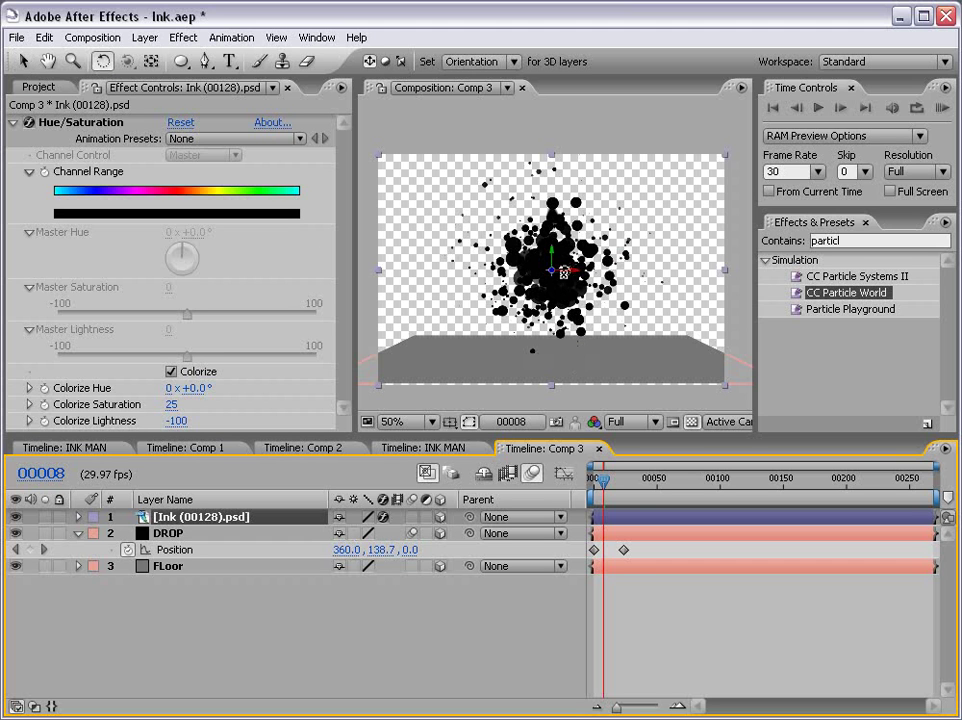
drag(566, 271, 564, 234)
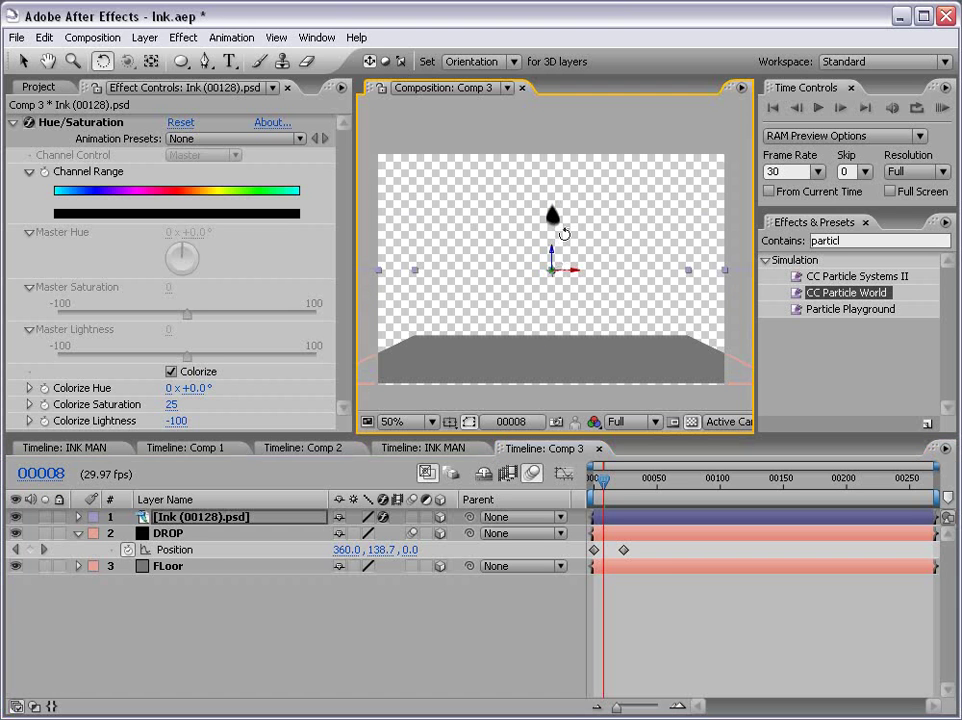
key(v)
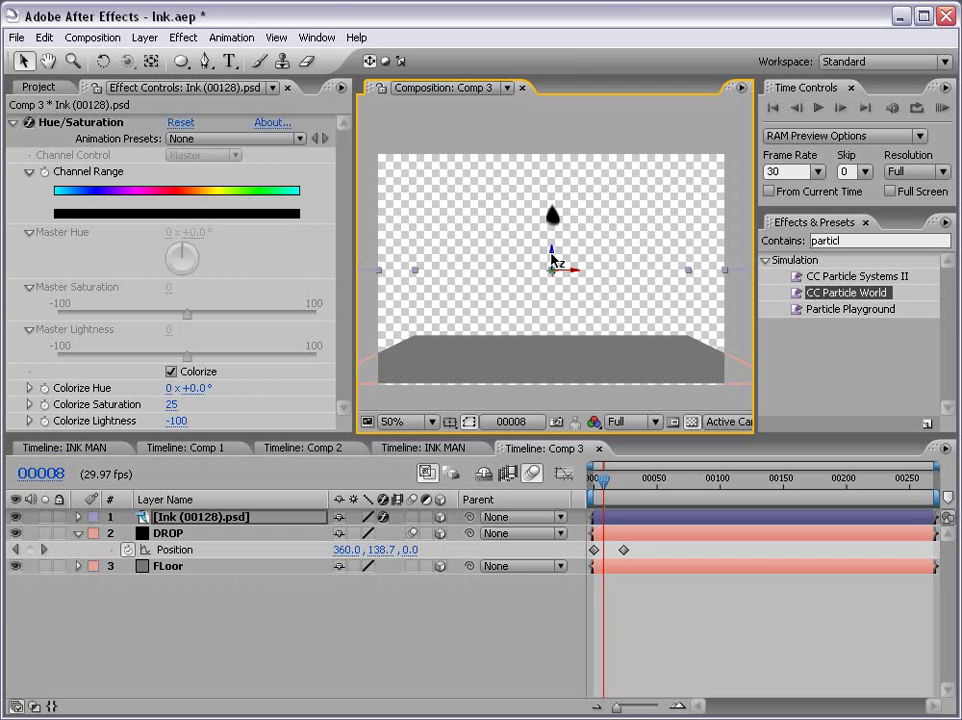
drag(551, 260, 549, 338)
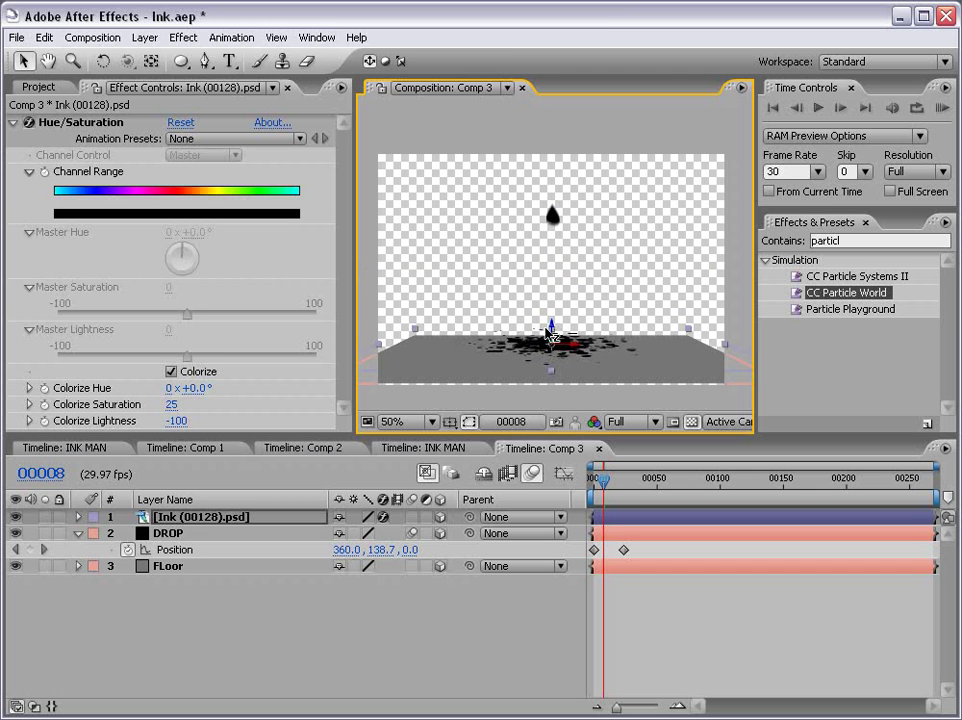
mouse_move(549, 338)
mouse_down()
mouse_move(537, 347)
mouse_move(541, 339)
mouse_up()
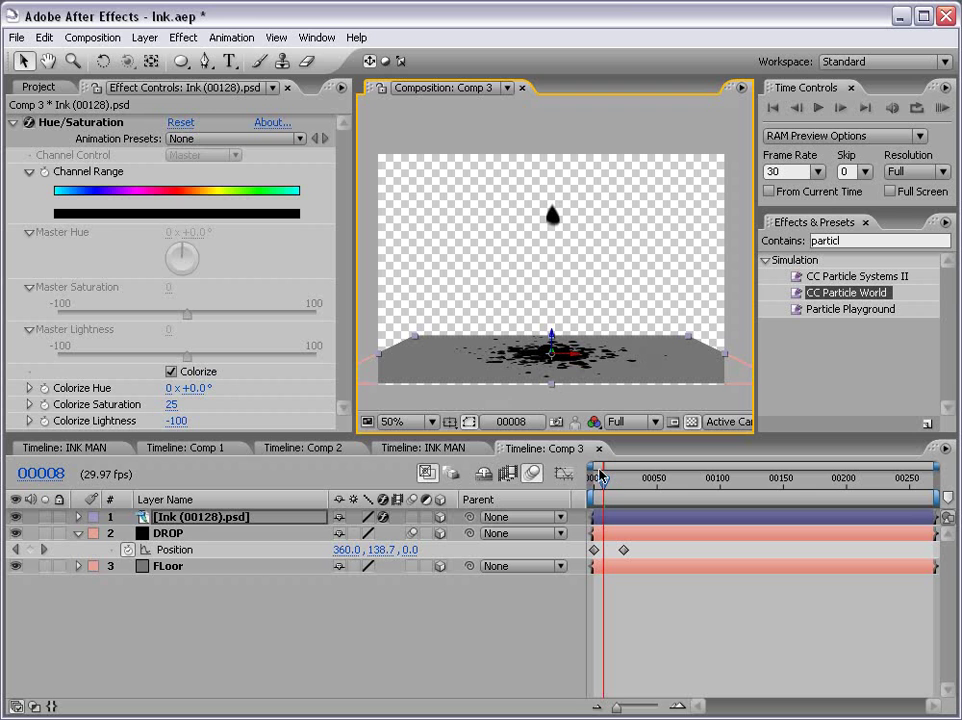
Move the Ink layer to start at frame 23, where the drop lands
drag(603, 482, 624, 490)
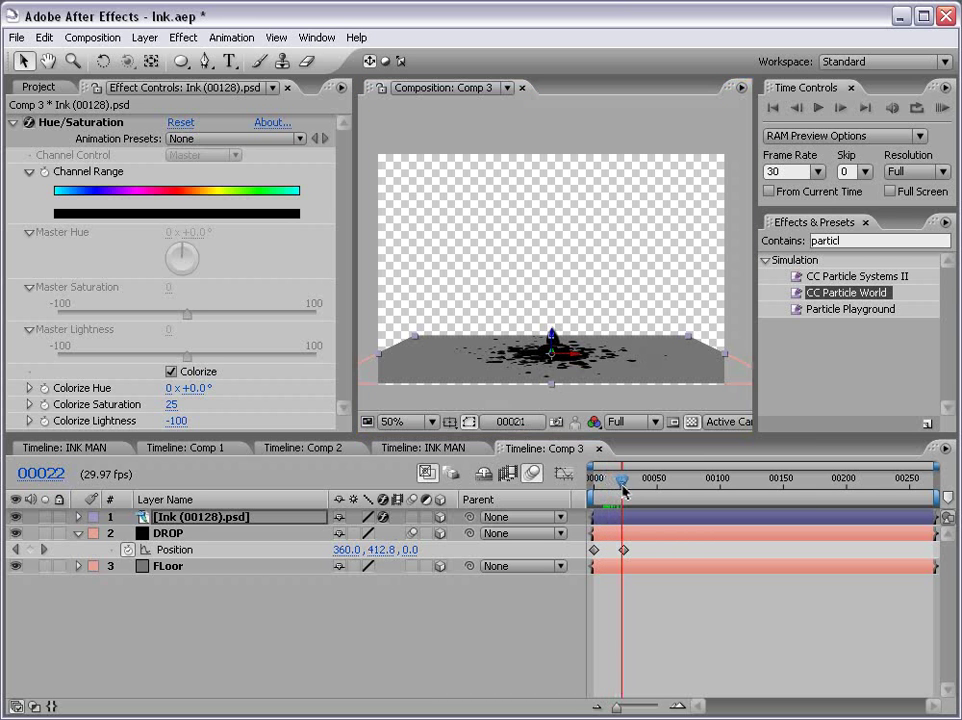
scroll(575, 365, up, 1)
drag(575, 365, 554, 208)
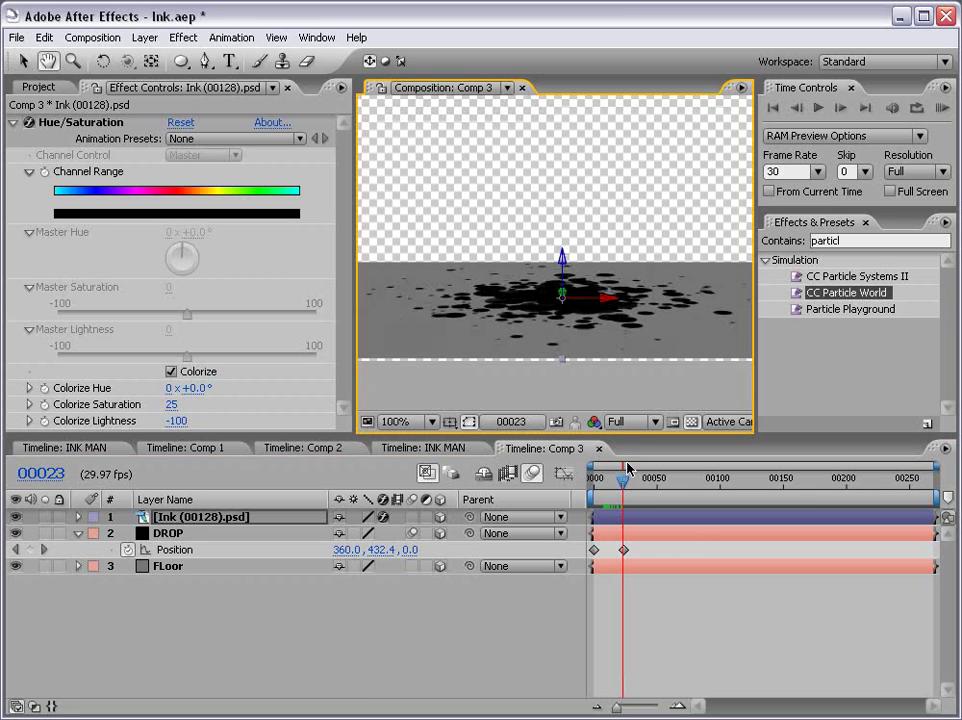
drag(609, 523, 640, 518)
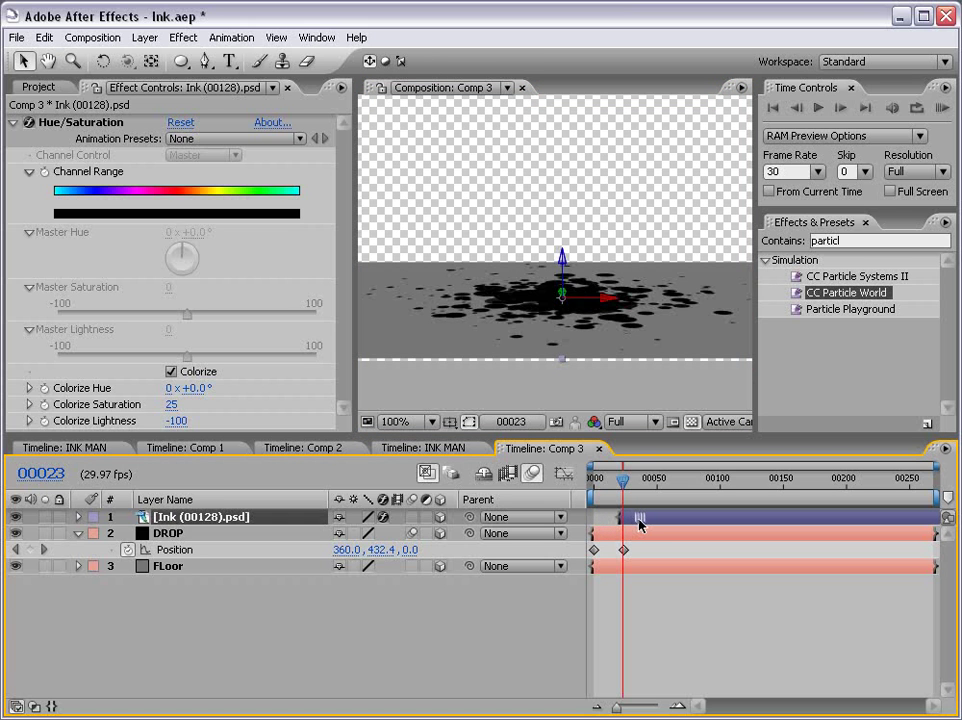
Shrink the ink splatter's Scale to 55%
key(s)
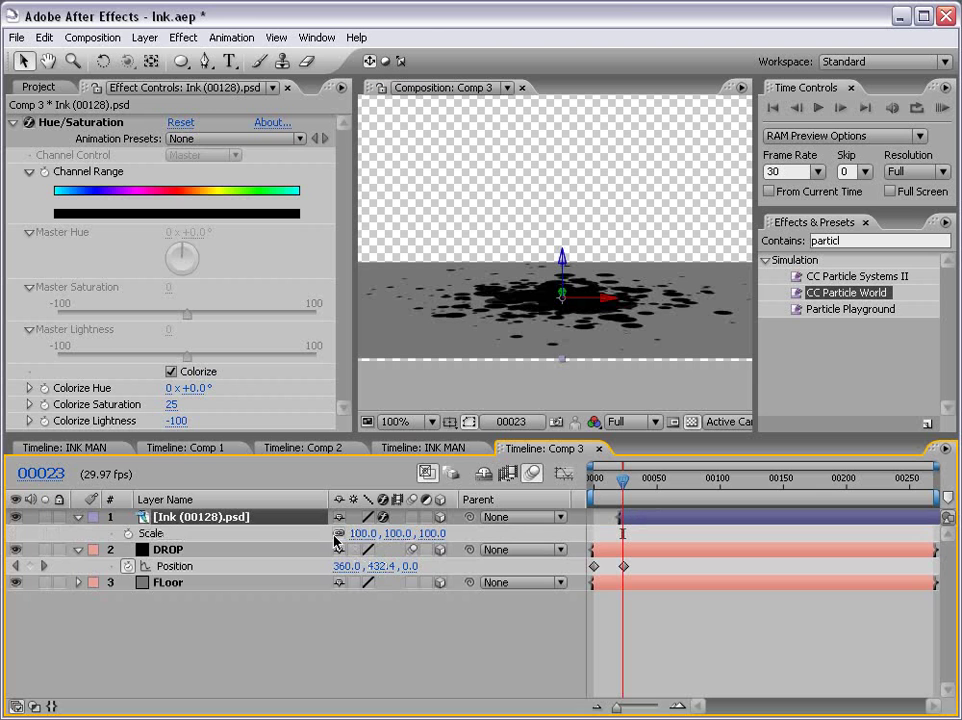
drag(362, 533, 326, 533)
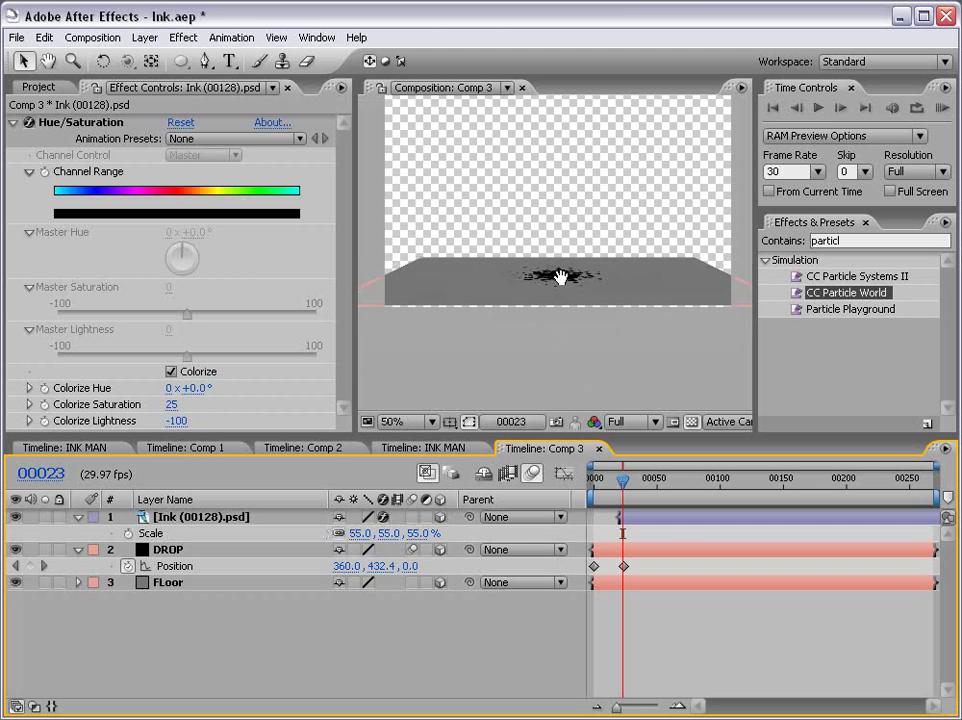
drag(561, 245, 566, 275)
click(638, 520)
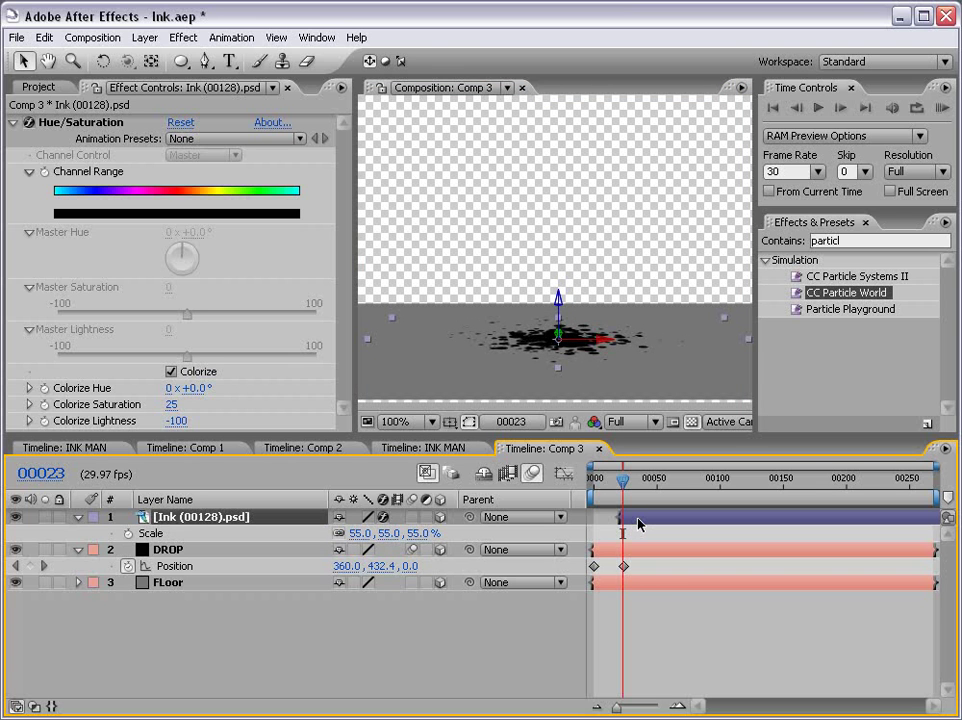
Turn off 3D for the ink layer and draw an elliptical mask around the ink's centre
click(181, 63)
click(240, 83)
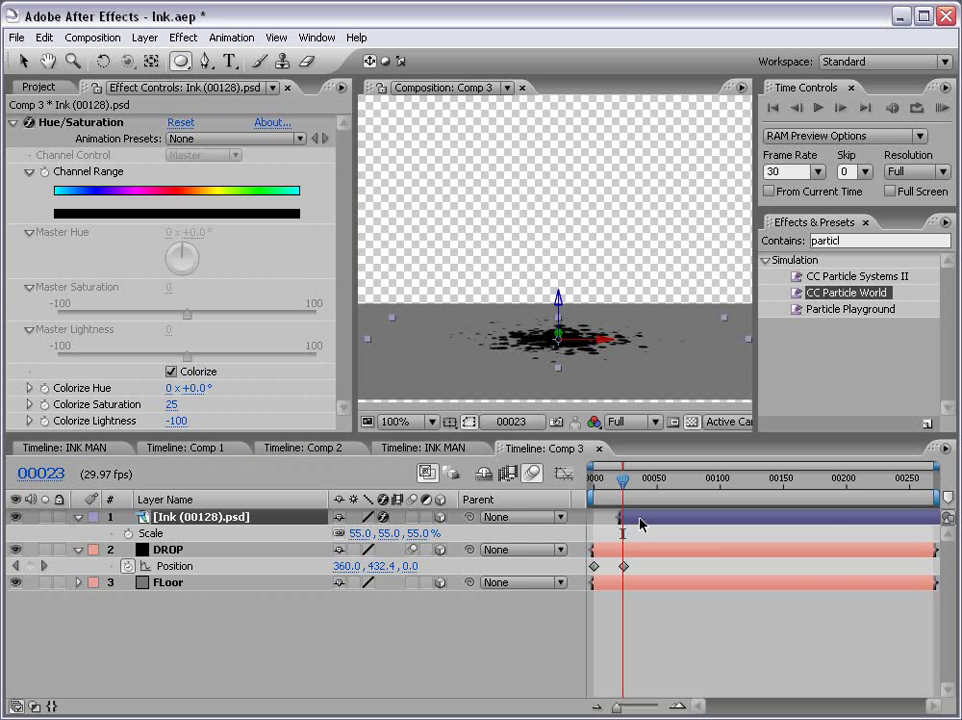
click(440, 517)
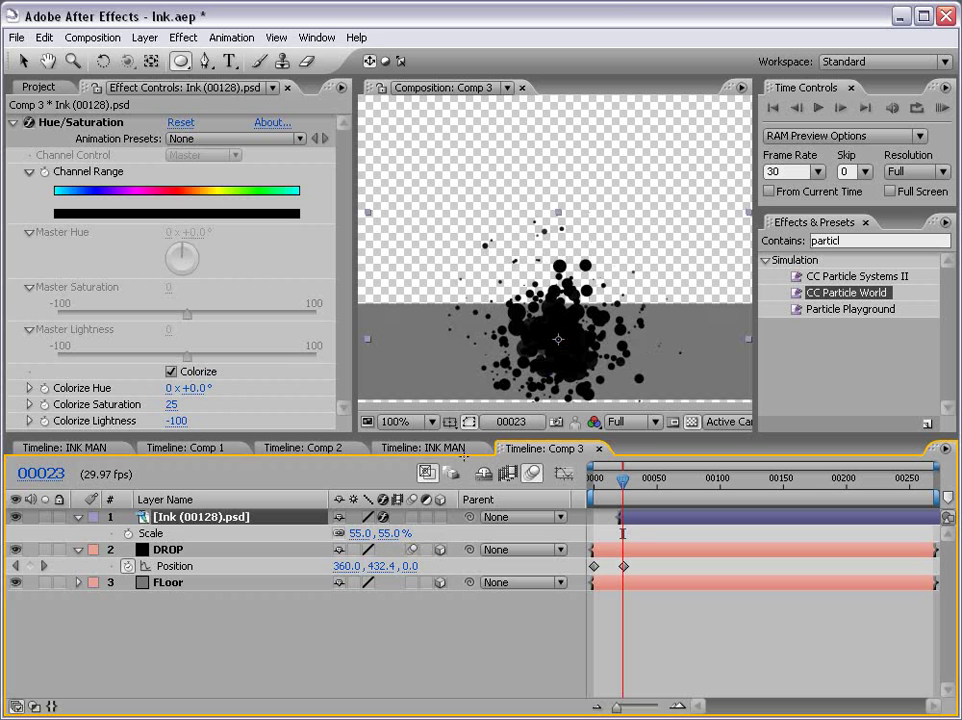
scroll(555, 203, up, 1)
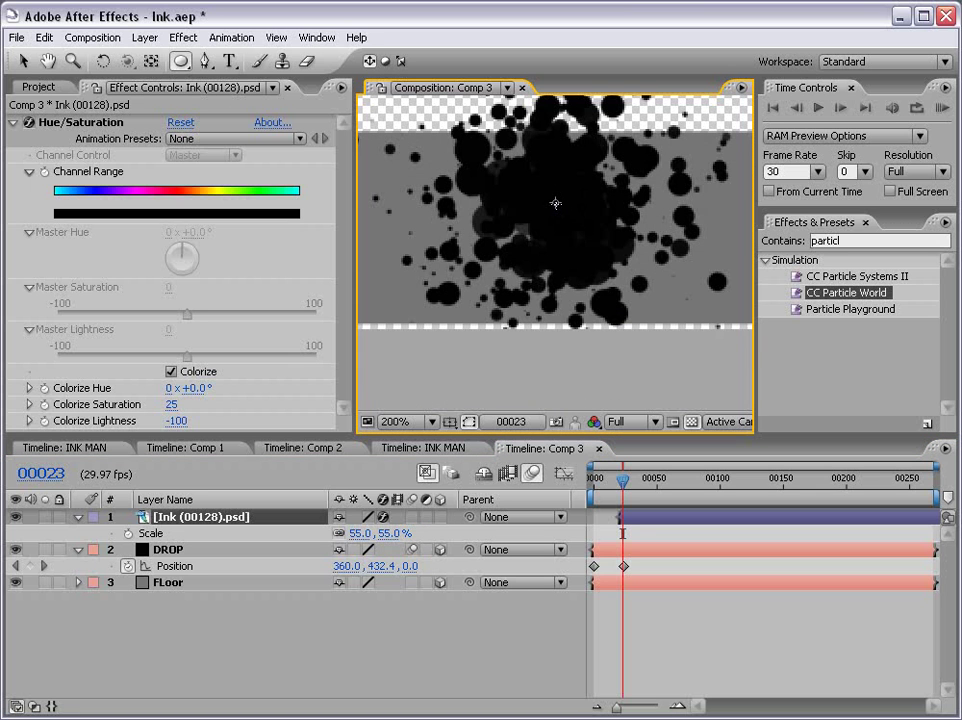
drag(555, 203, 628, 308)
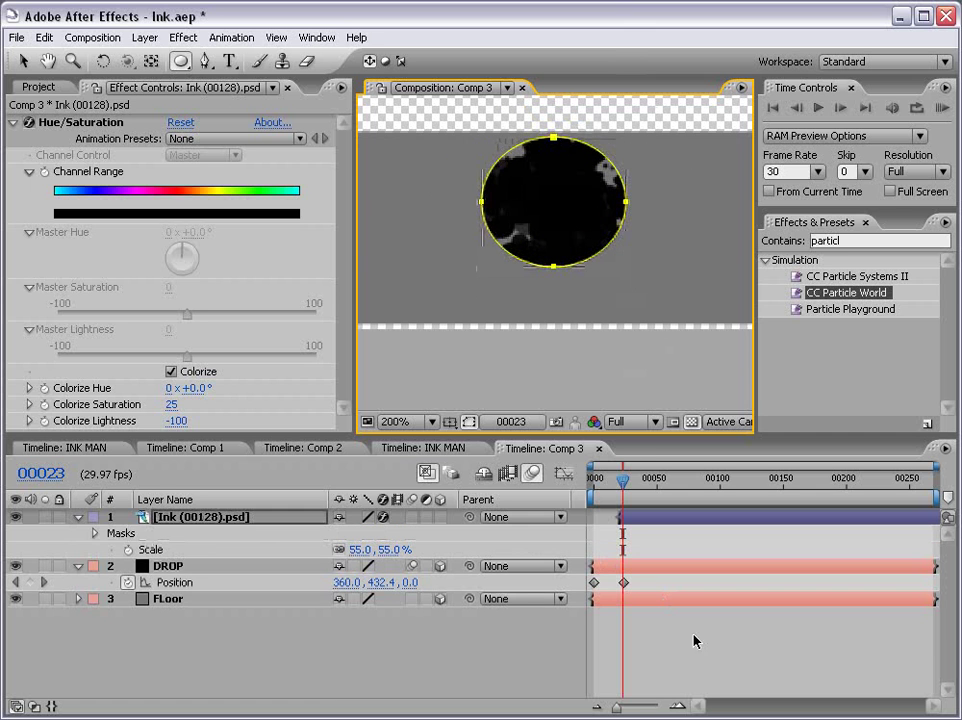
Reshape the elliptical mask's points into an irregular, star-like ink splat
drag(205, 61, 280, 91)
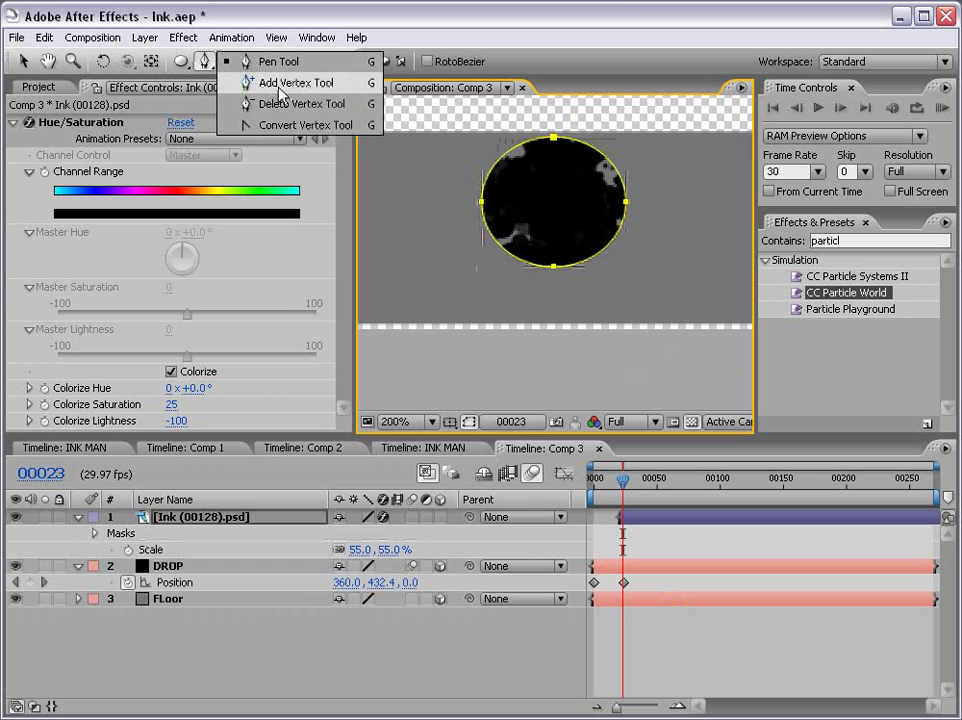
double_click(590, 260)
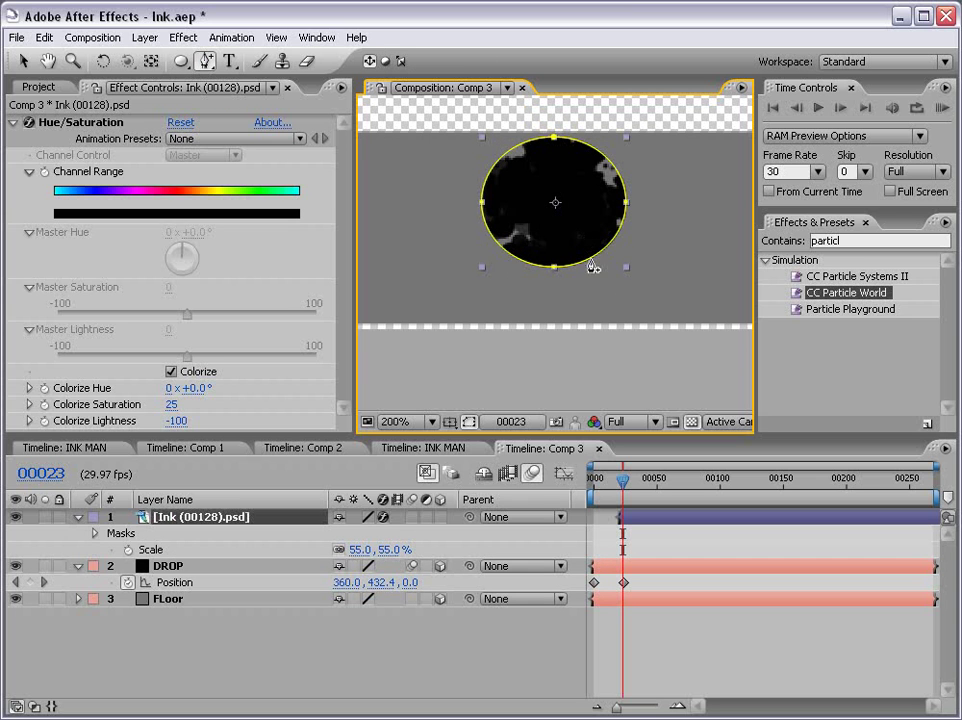
drag(592, 267, 608, 275)
drag(500, 251, 532, 230)
drag(505, 157, 522, 196)
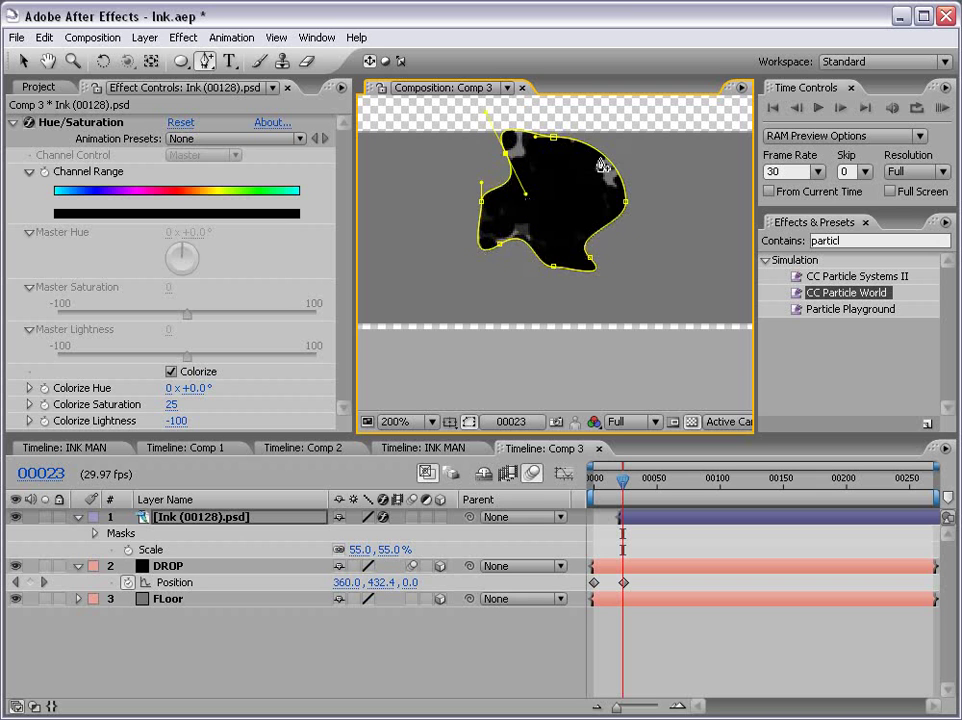
drag(605, 160, 552, 200)
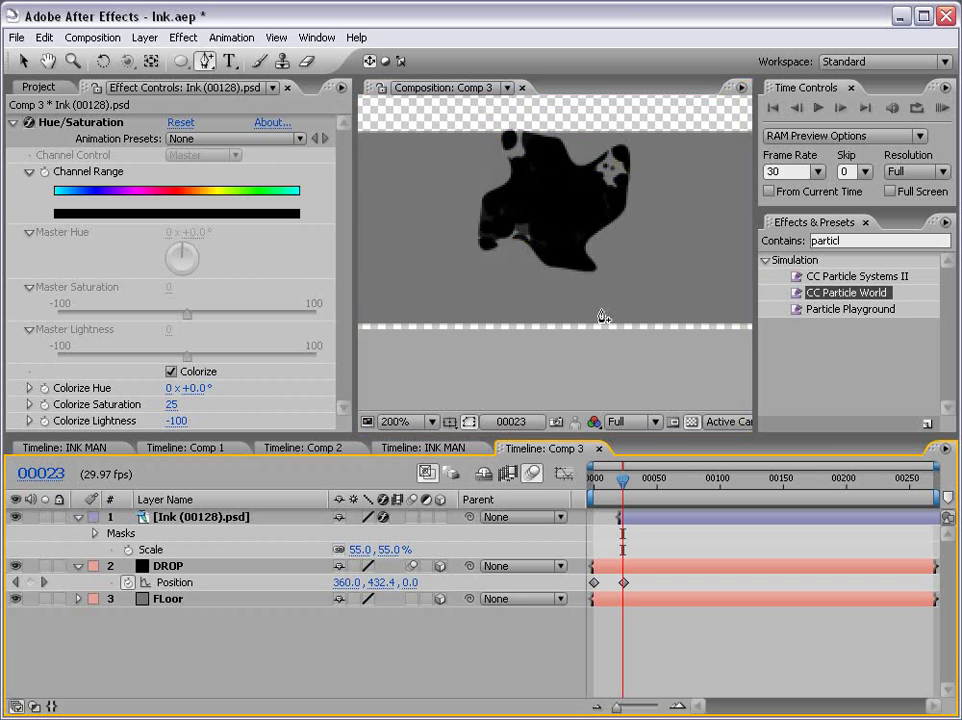
key(comma)
drag(580, 251, 571, 316)
key(period)
key(comma)
click(651, 522)
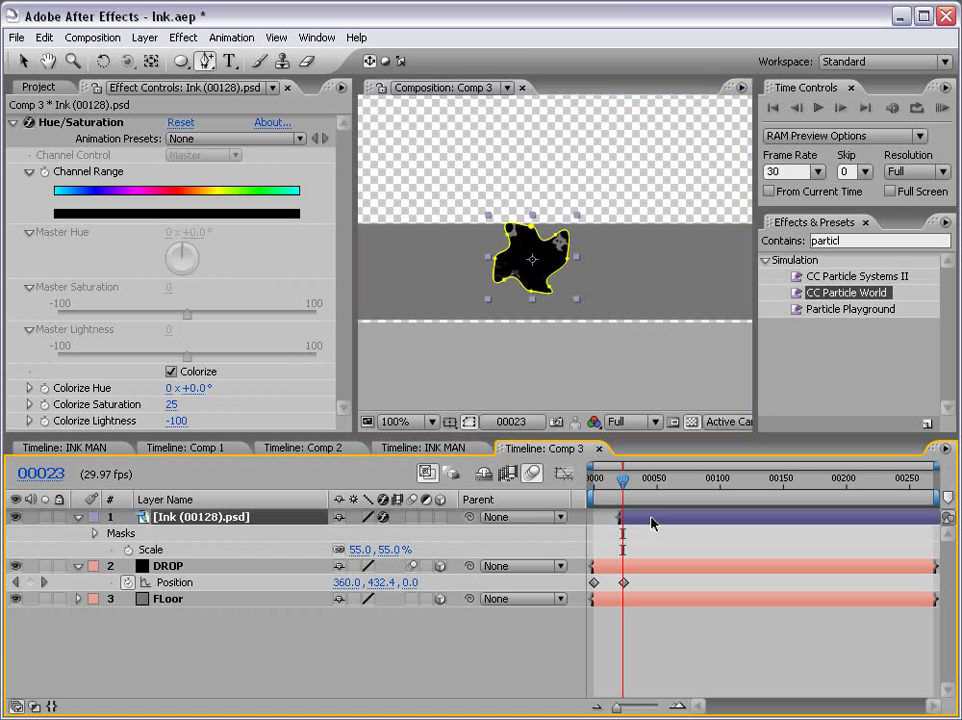
Keyframe the ink Mask Expansion from -43 to 175 pixels over frames 23–30, then scrub to check
key(m)
key(m)
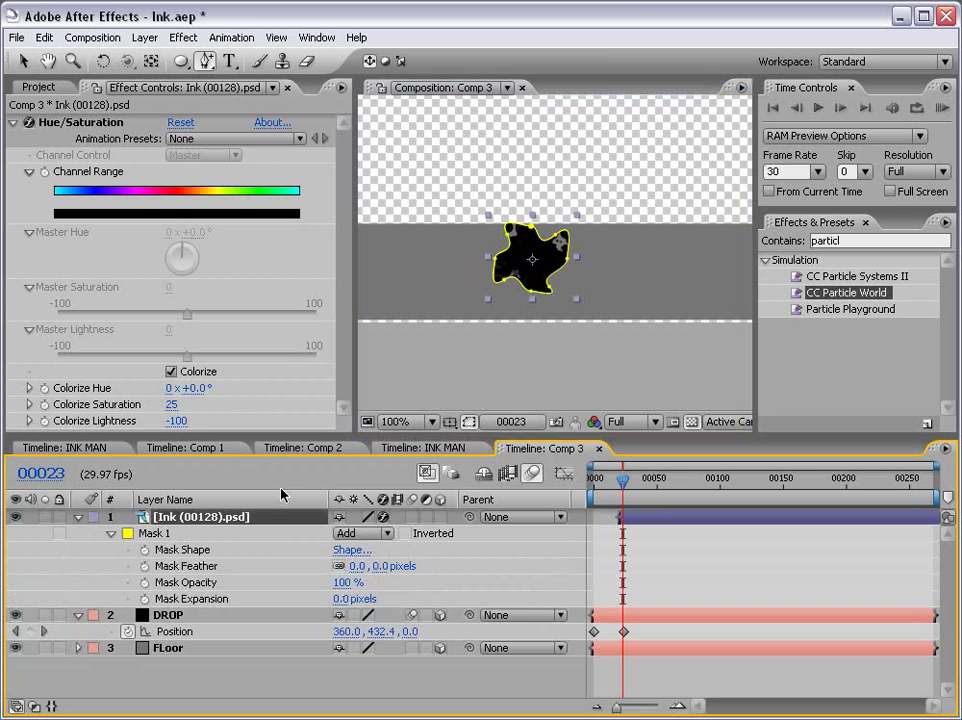
click(338, 598)
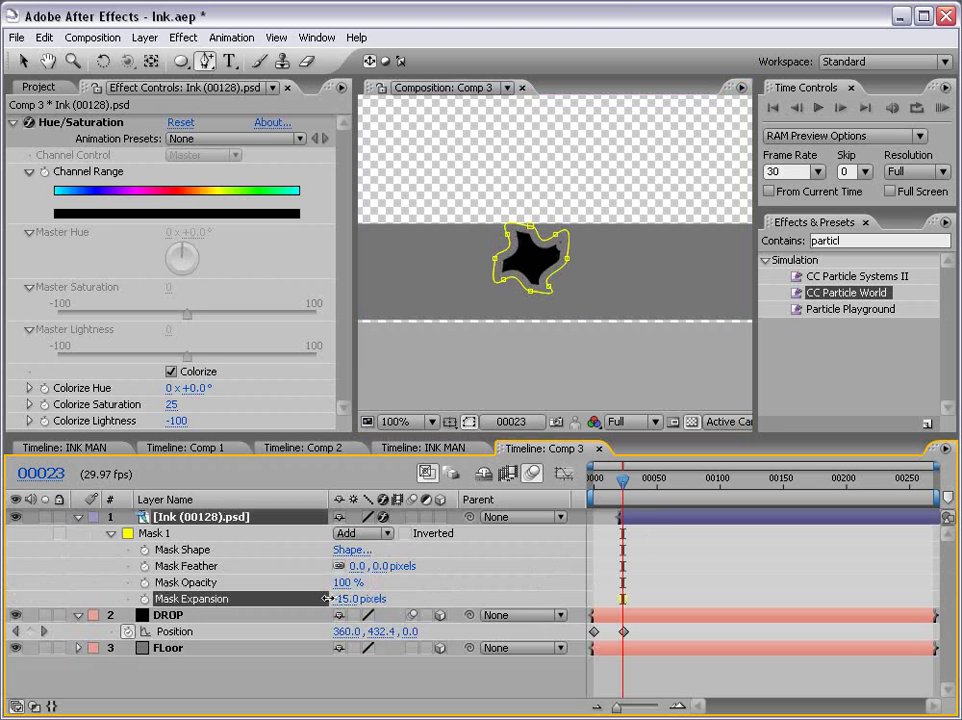
drag(326, 598, 306, 598)
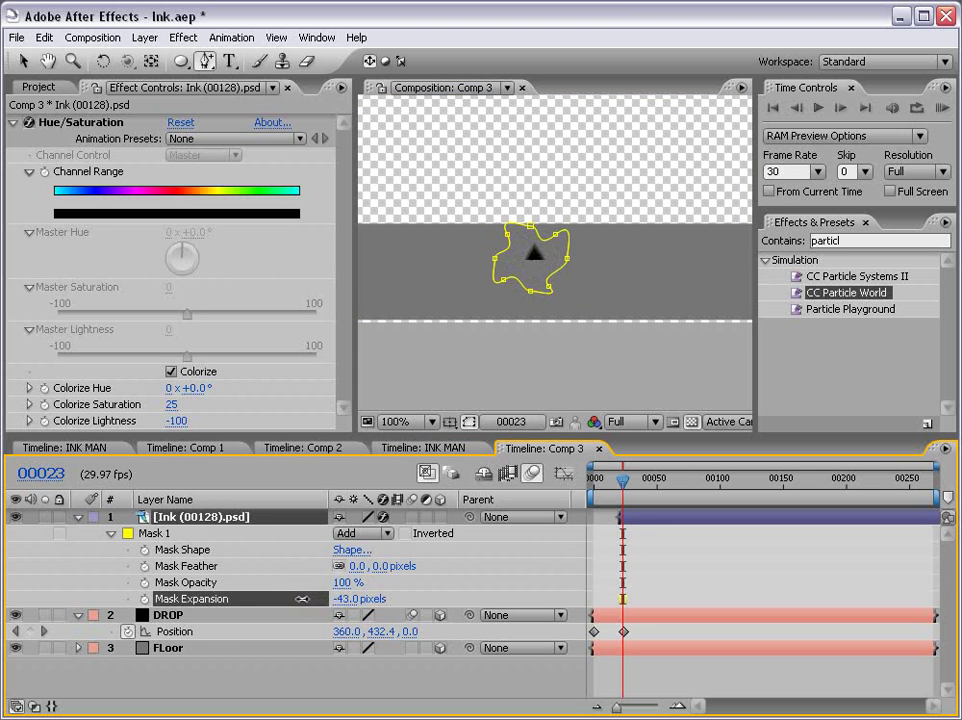
click(144, 598)
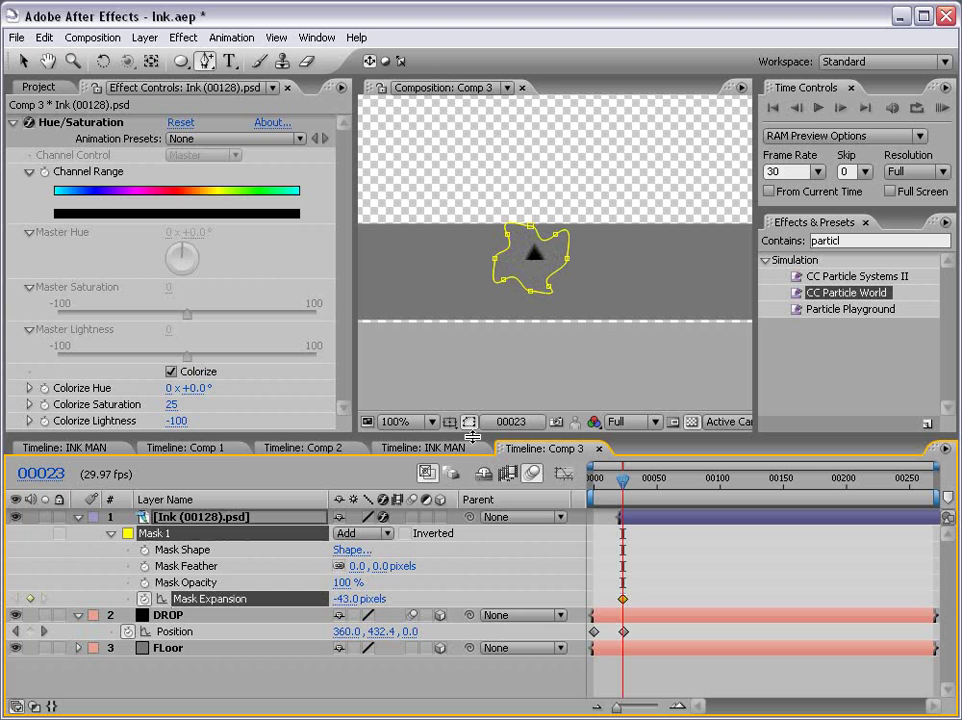
key(Page_Down)
key(Page_Down)
key(Page_Down)
key(Page_Down)
key(Page_Down)
key(Page_Down)
key(Page_Down)
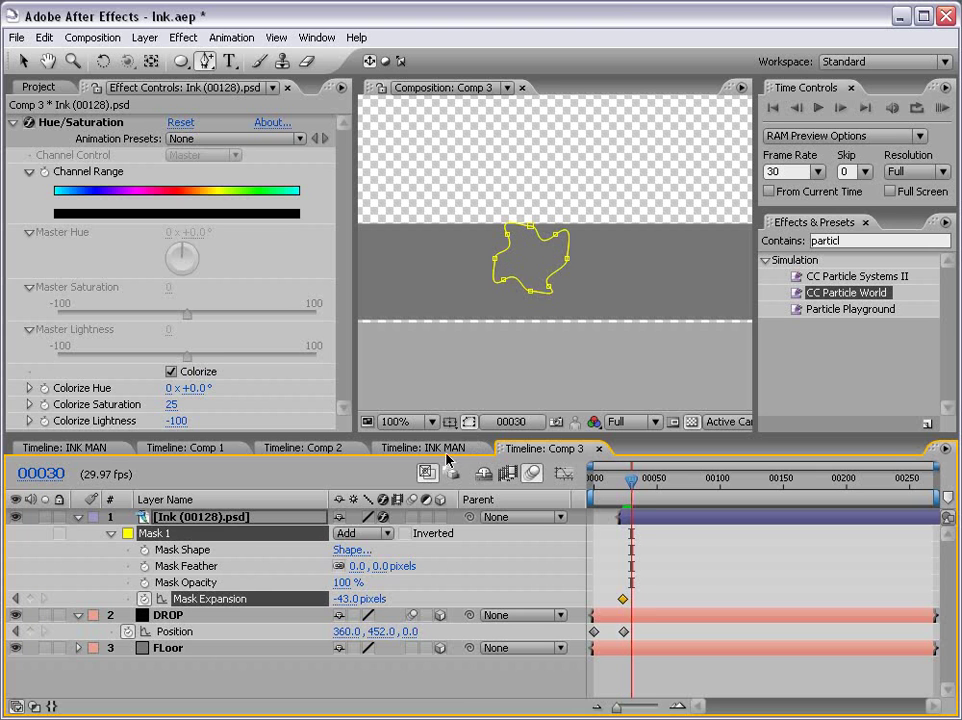
drag(345, 598, 503, 576)
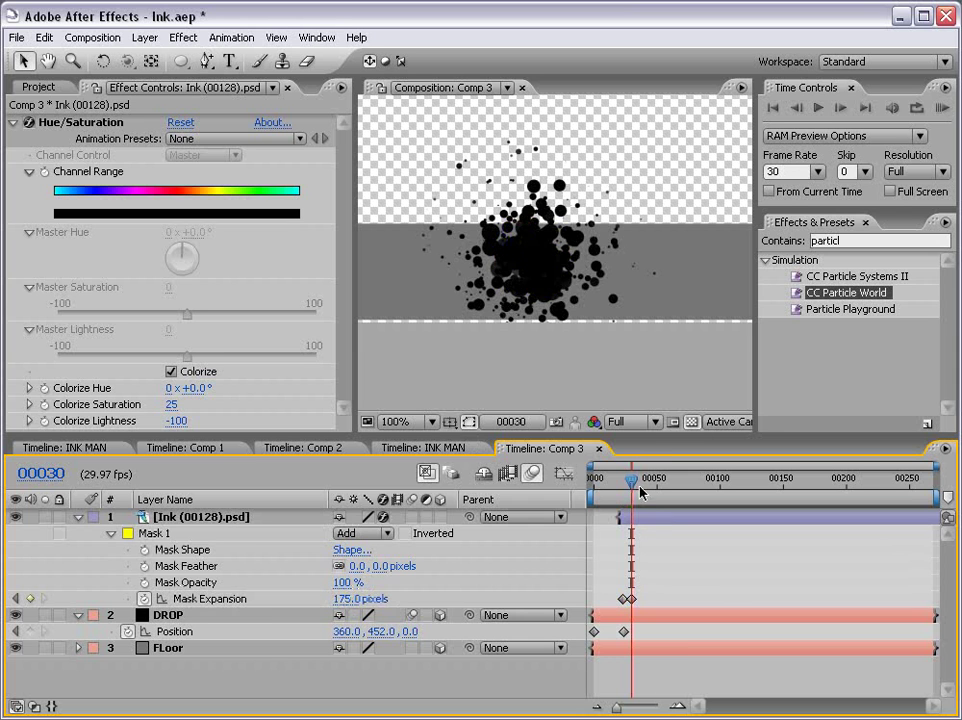
mouse_move(631, 480)
mouse_down()
mouse_move(617, 481)
mouse_move(628, 483)
mouse_up()
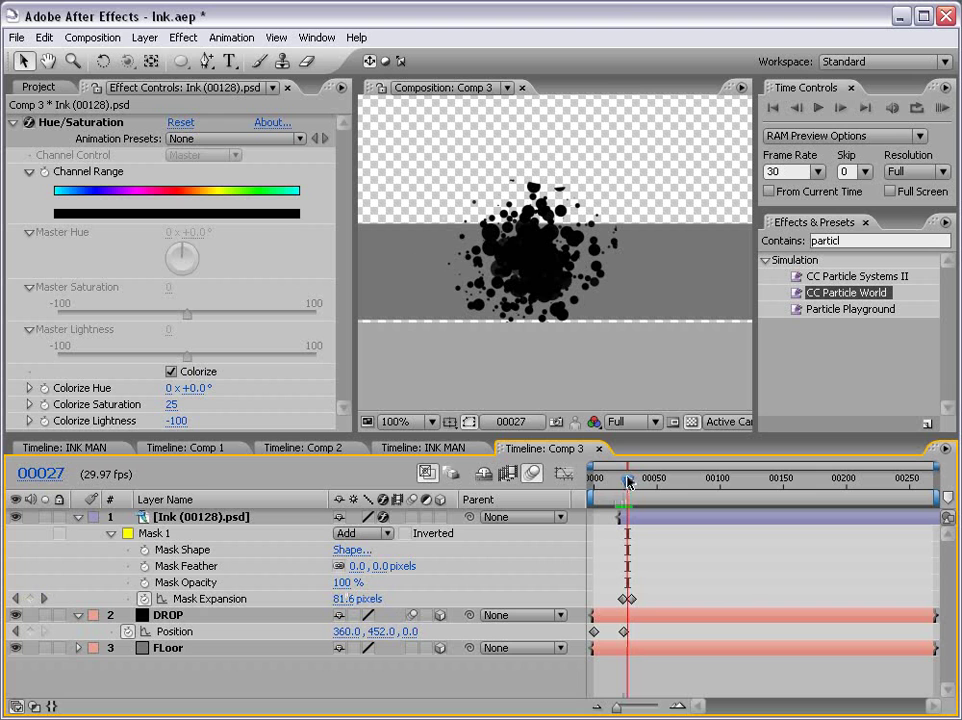
Make the ink splat a 3D layer and rotate it to lie flat on the floor
click(440, 517)
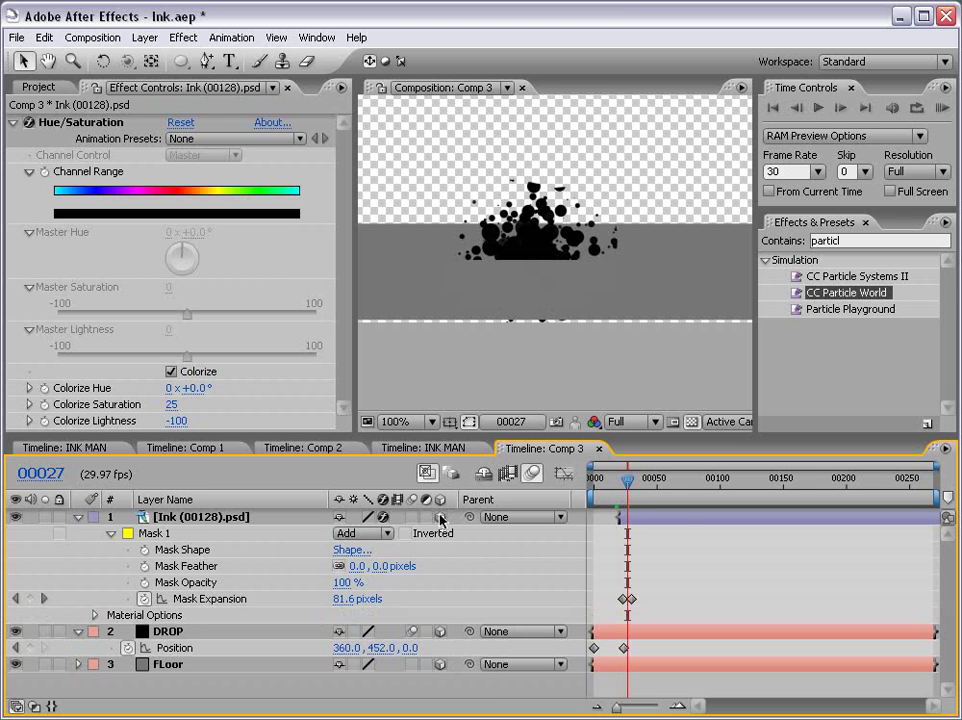
click(668, 522)
key(w)
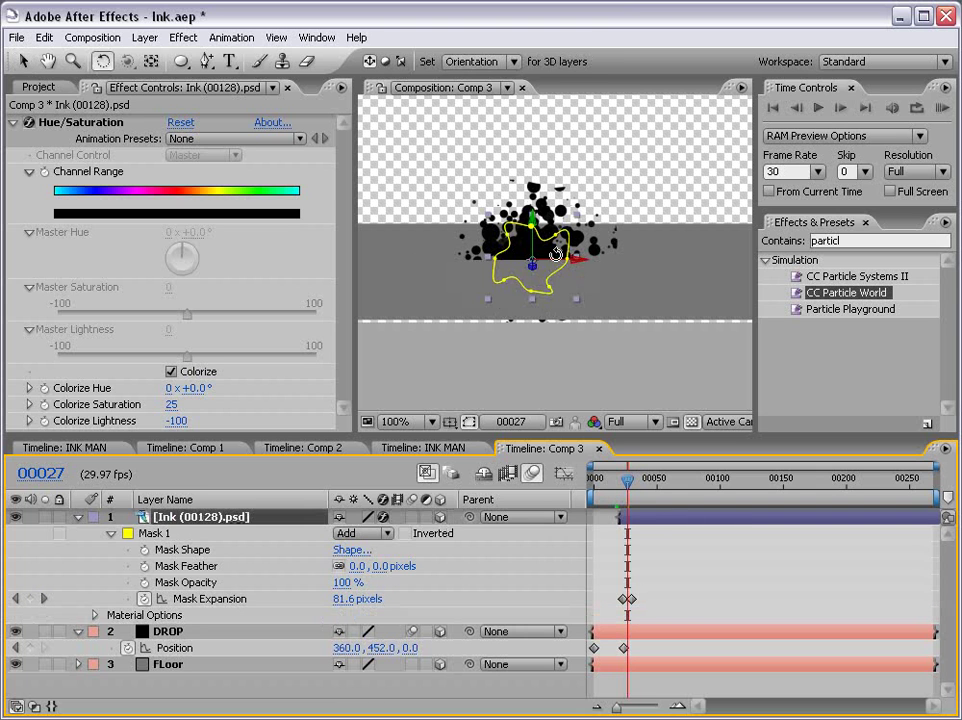
drag(556, 260, 551, 223)
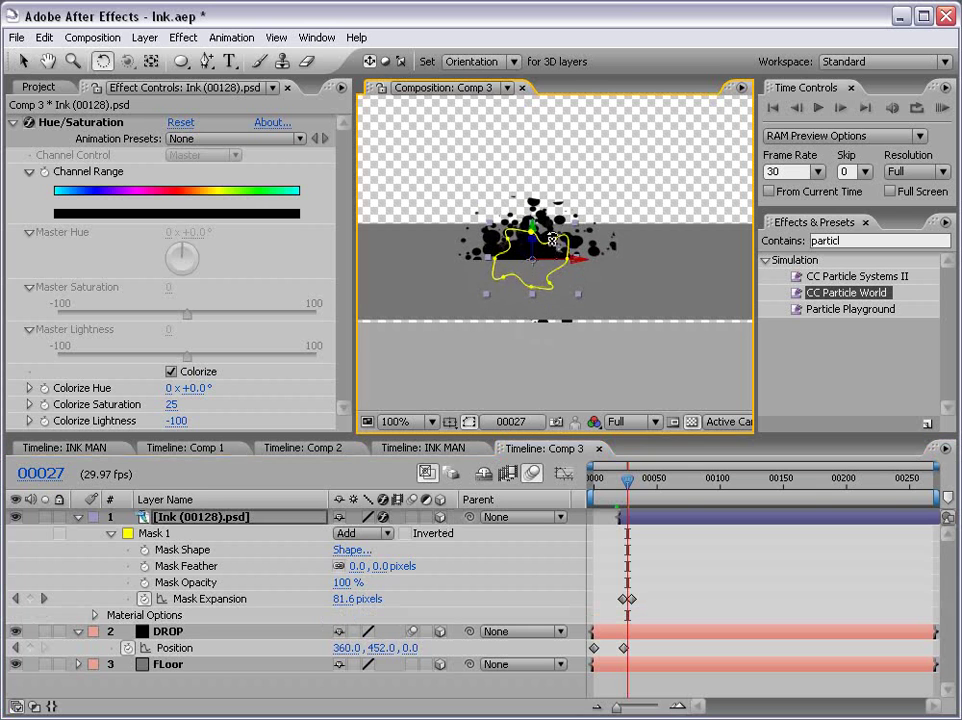
click(661, 552)
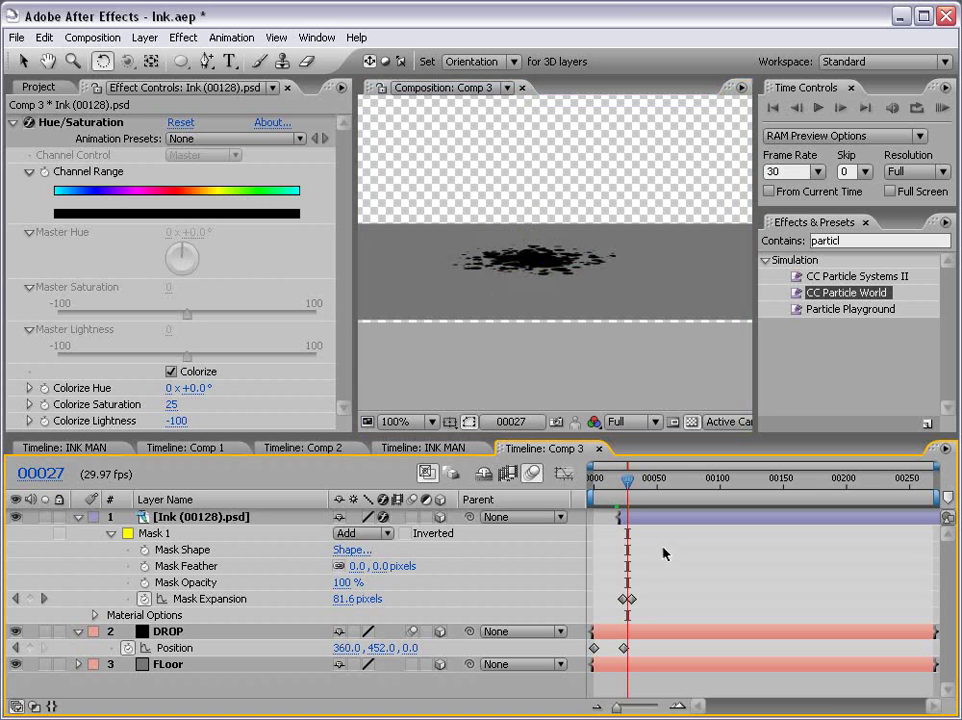
Shift the ink splat layer slightly earlier and check its timing against the drop landing
drag(628, 485, 625, 497)
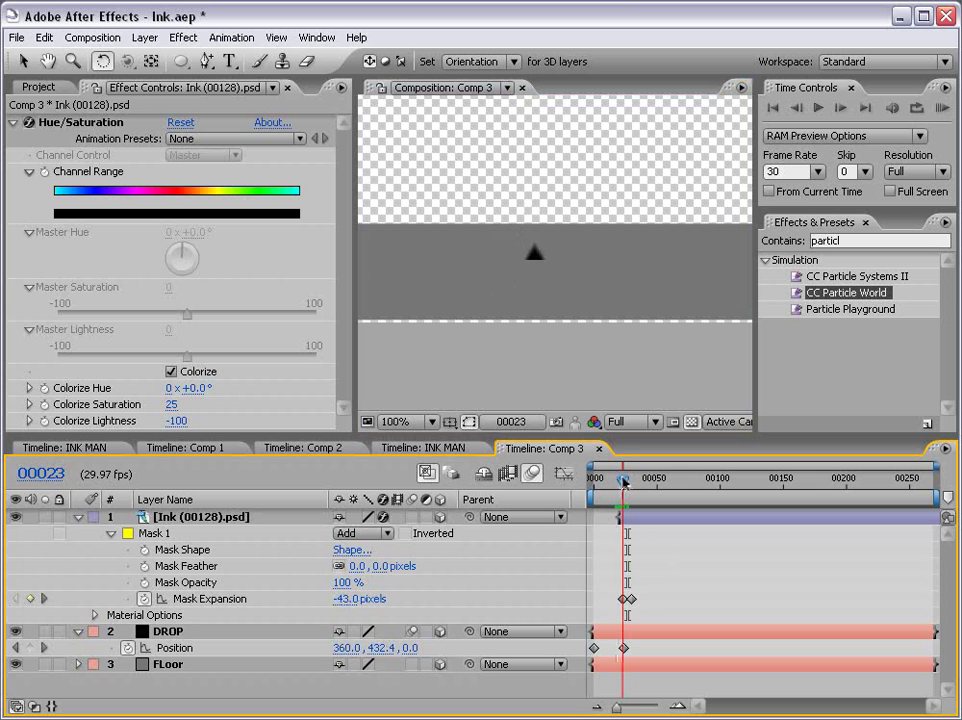
click(633, 518)
key(equal)
key(equal)
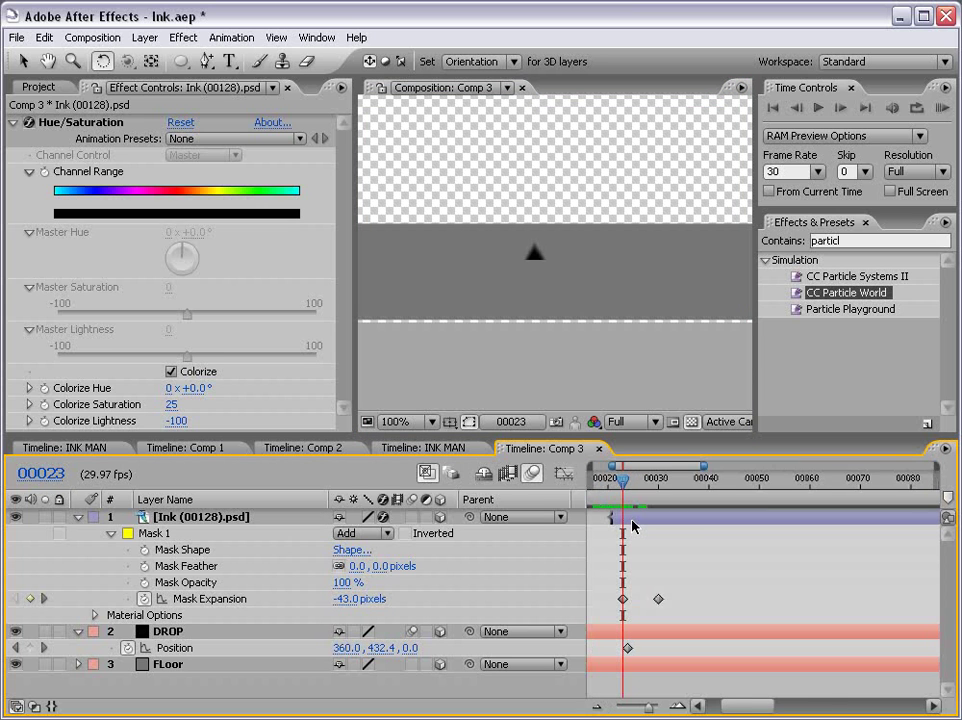
key(equal)
drag(657, 523, 640, 518)
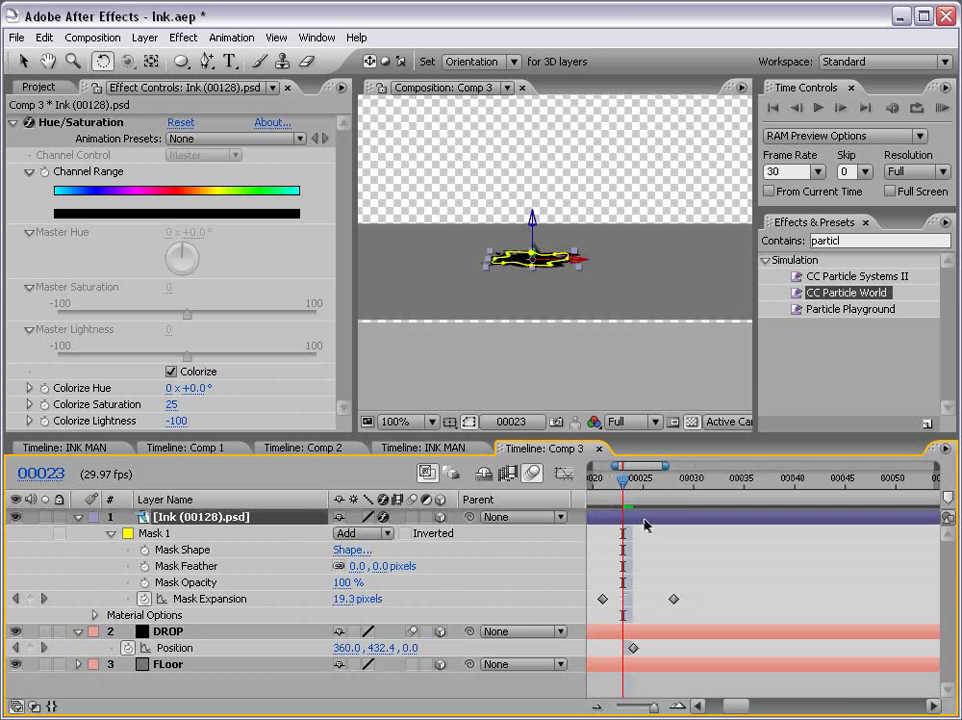
click(645, 554)
key(Page_Up)
key(Page_Up)
key(Page_Down)
key(Page_Down)
key(grave)
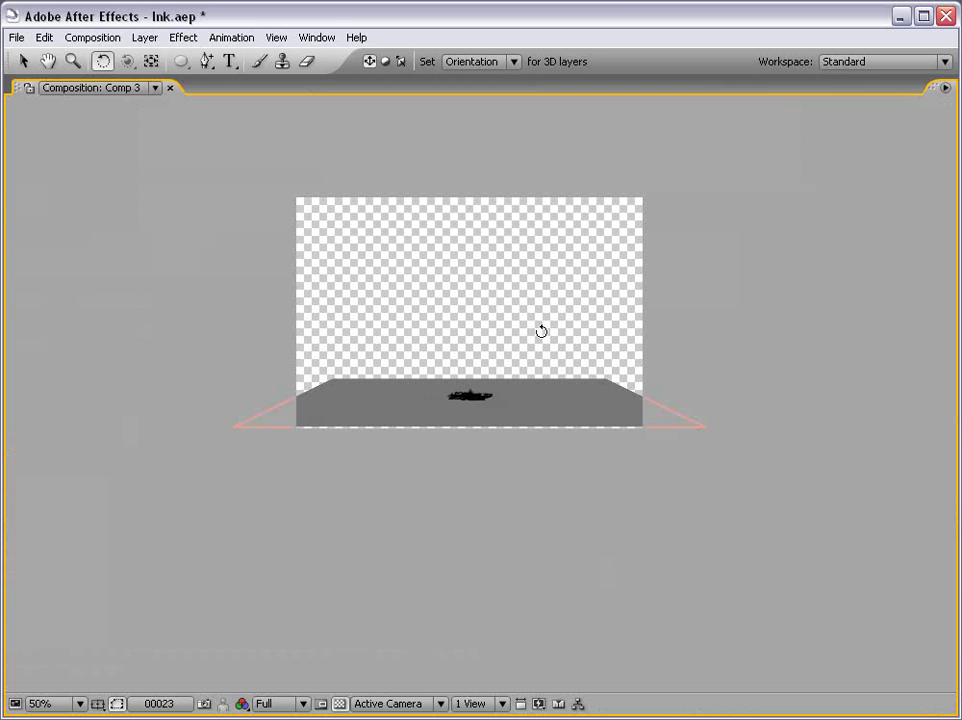
key(period)
drag(461, 295, 459, 327)
key(space)
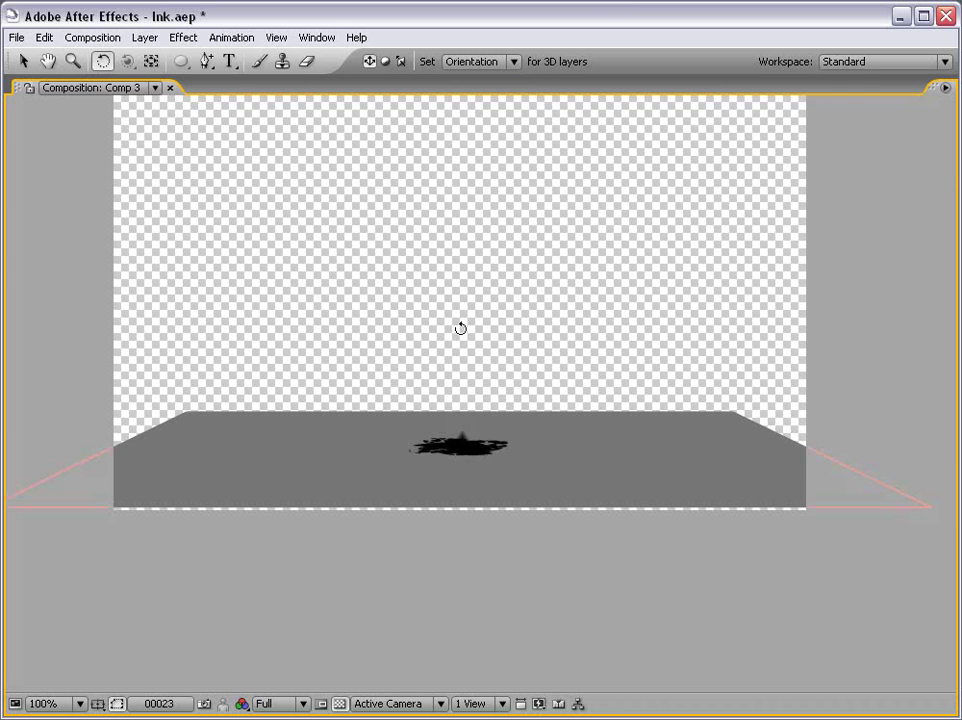
key(grave)
key(comma)
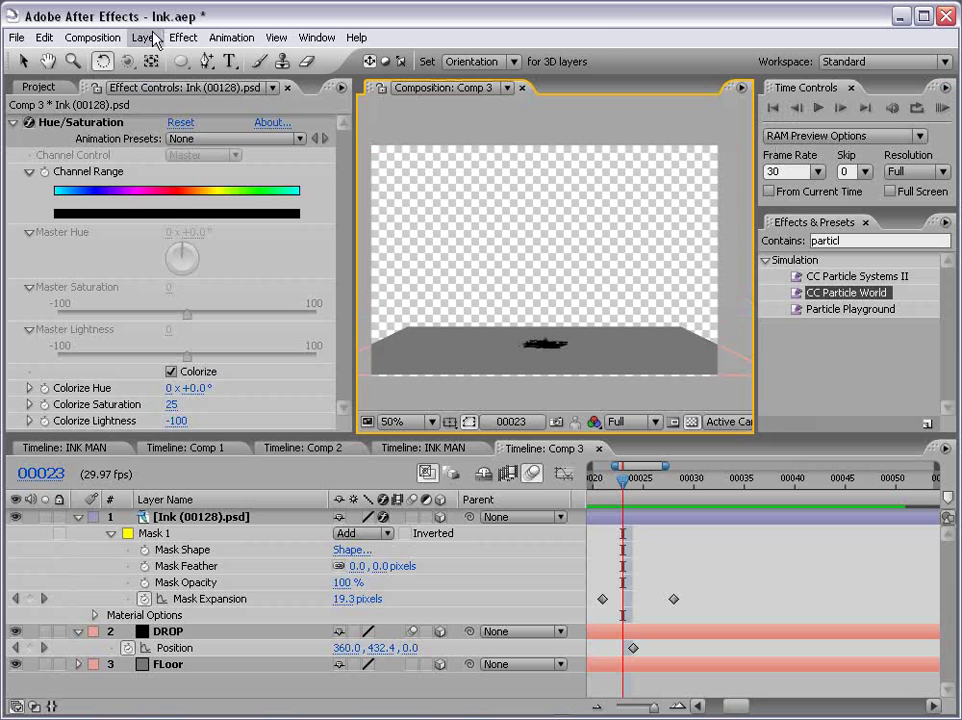
Add a camera to Comp 3, orbit it to a starting angle, and keyframe its Position at frame 0
click(145, 37)
click(395, 106)
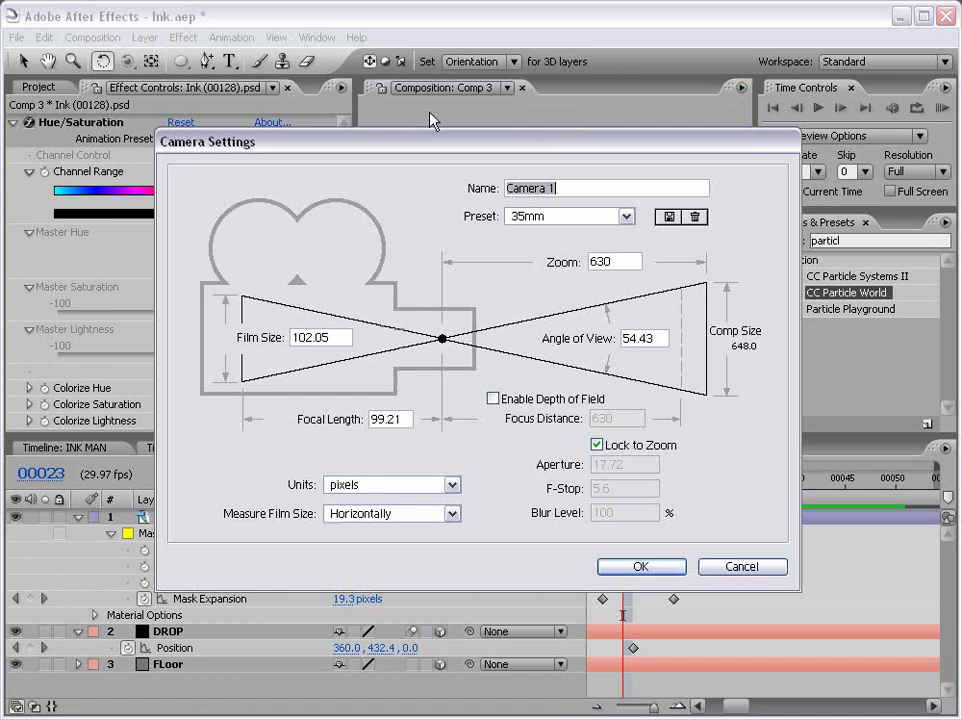
click(610, 566)
click(127, 60)
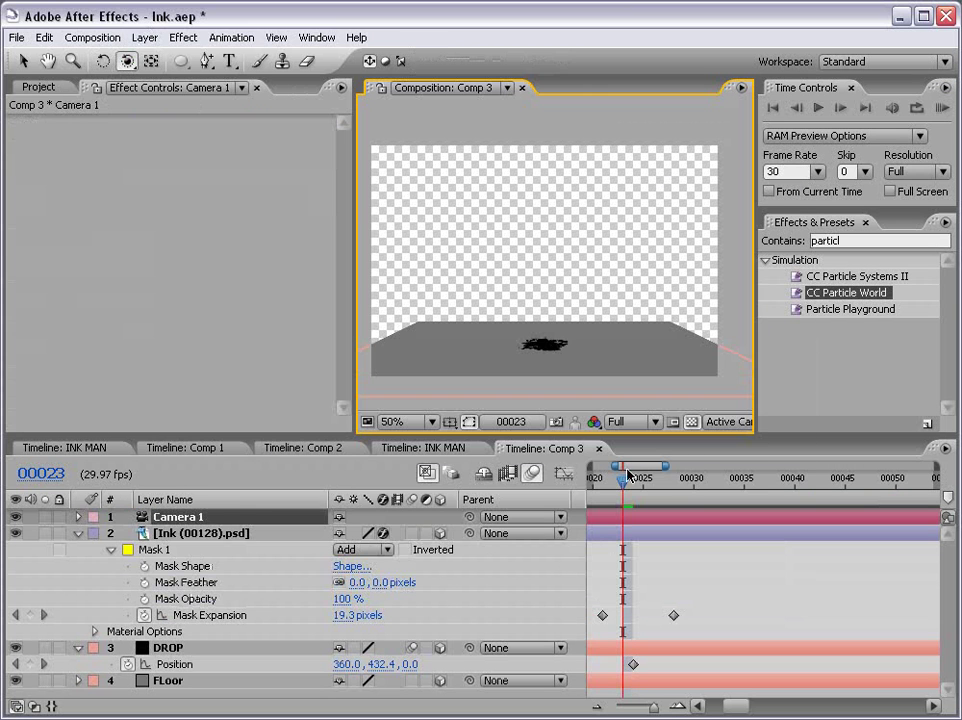
key(minus)
drag(627, 503, 621, 490)
key(Home)
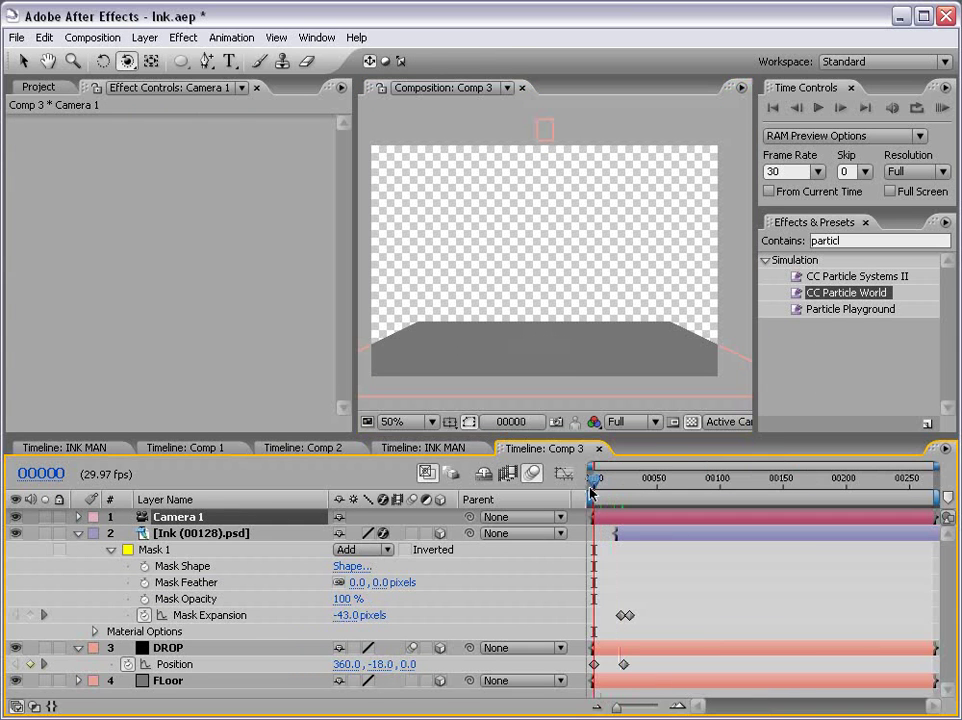
drag(582, 270, 522, 284)
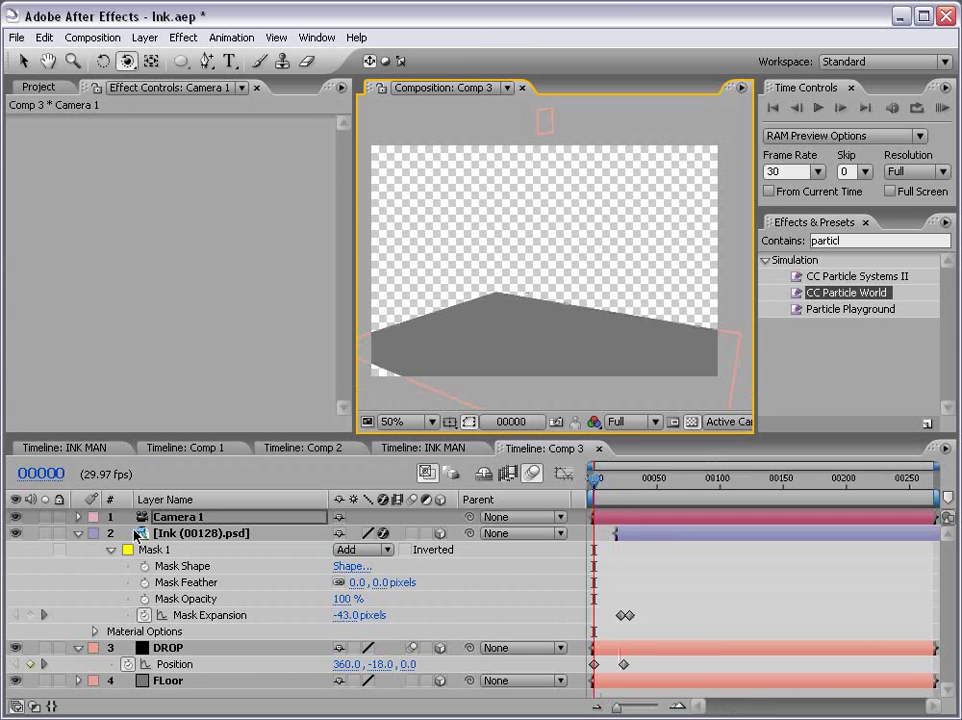
key(p)
click(128, 533)
Orbit and pan the camera to a low, angled view of the splat for the second keyframe
mouse_move(595, 478)
mouse_down()
mouse_move(604, 487)
mouse_move(648, 480)
mouse_up()
drag(600, 320, 610, 357)
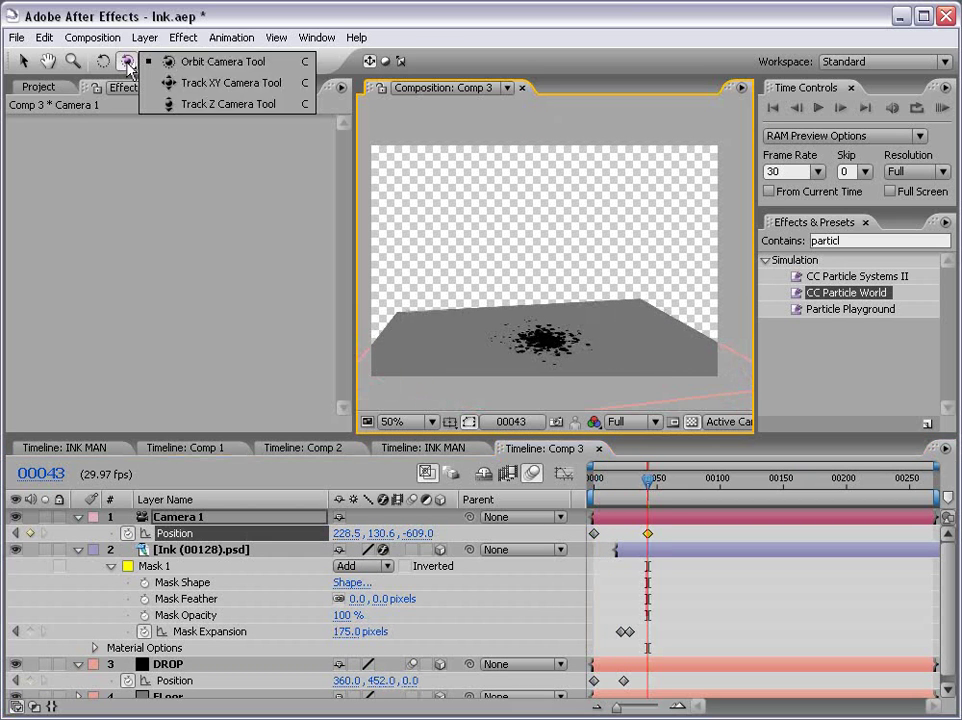
drag(126, 61, 180, 81)
drag(624, 331, 625, 299)
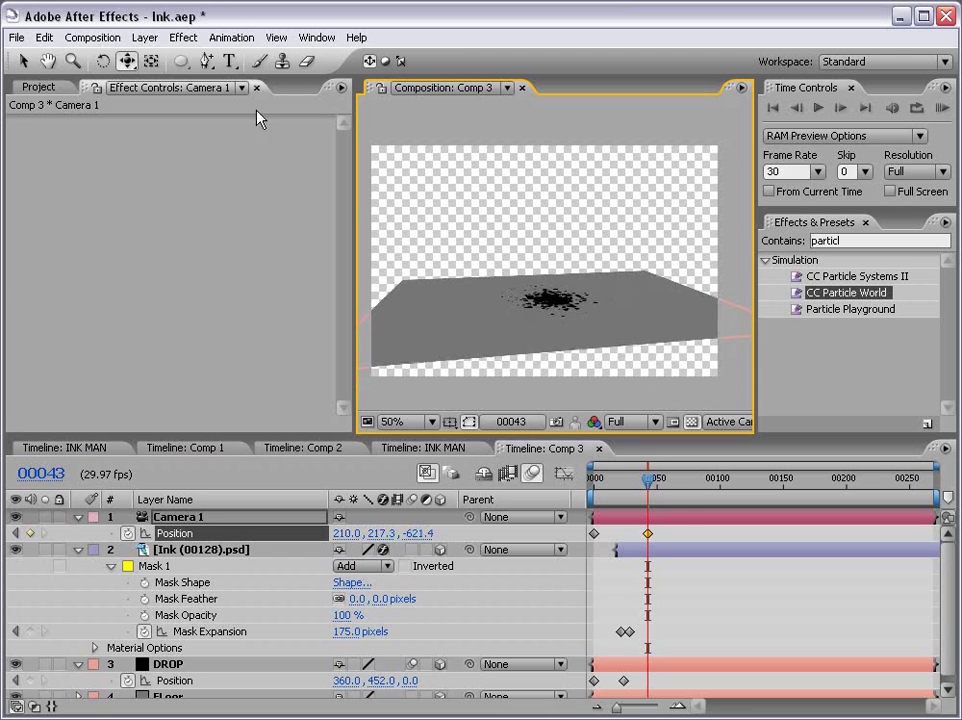
drag(648, 480, 594, 490)
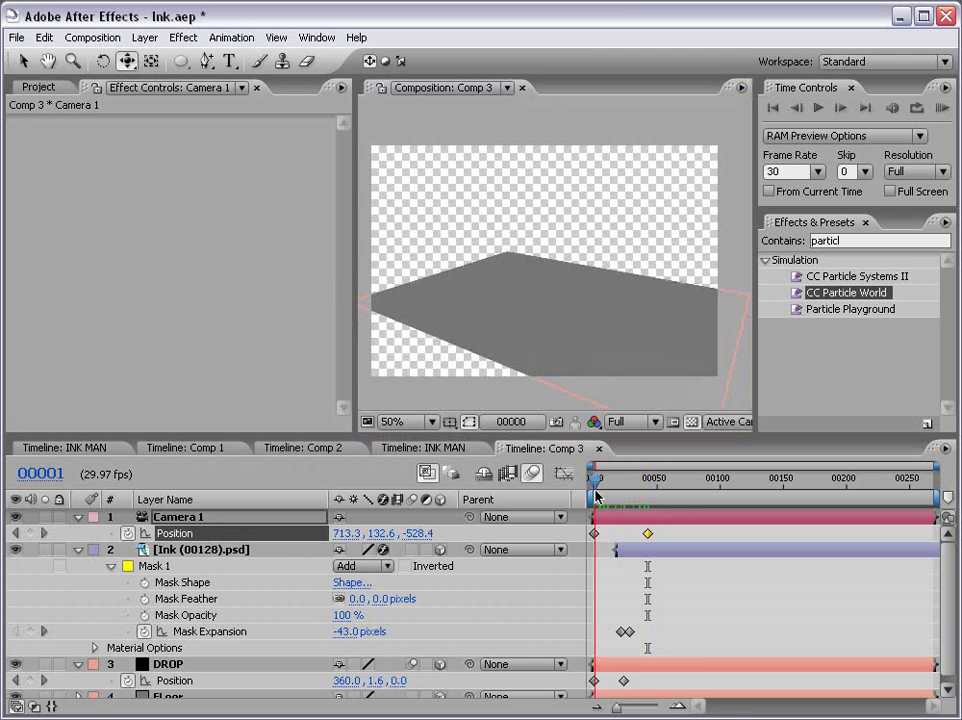
End the work area at frame 58, ease both camera Position keyframes, and preview the move
drag(665, 494, 668, 486)
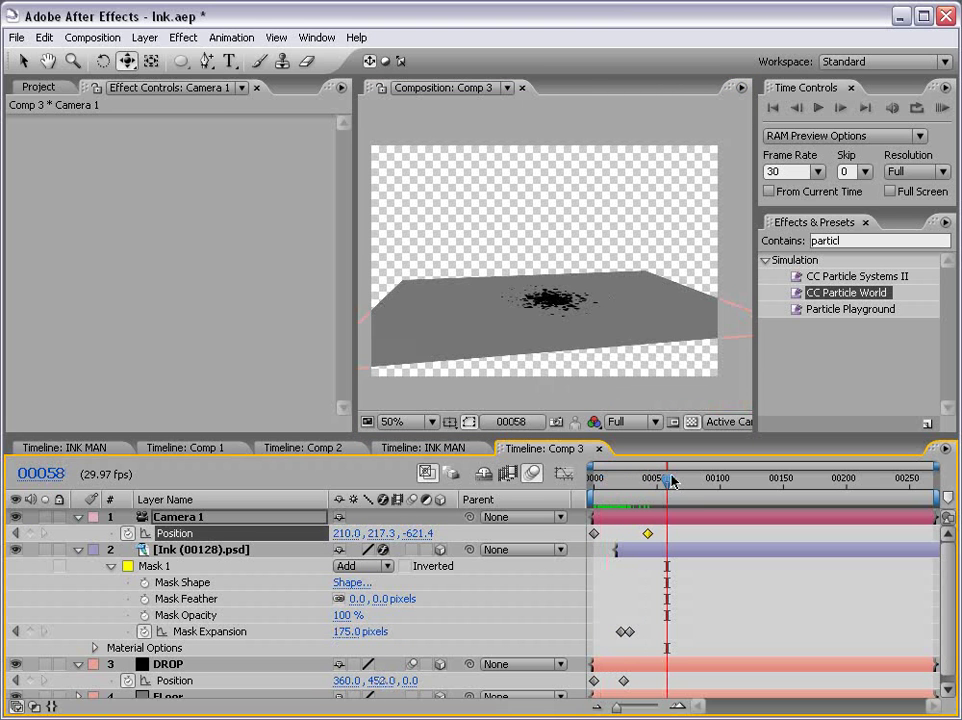
key(n)
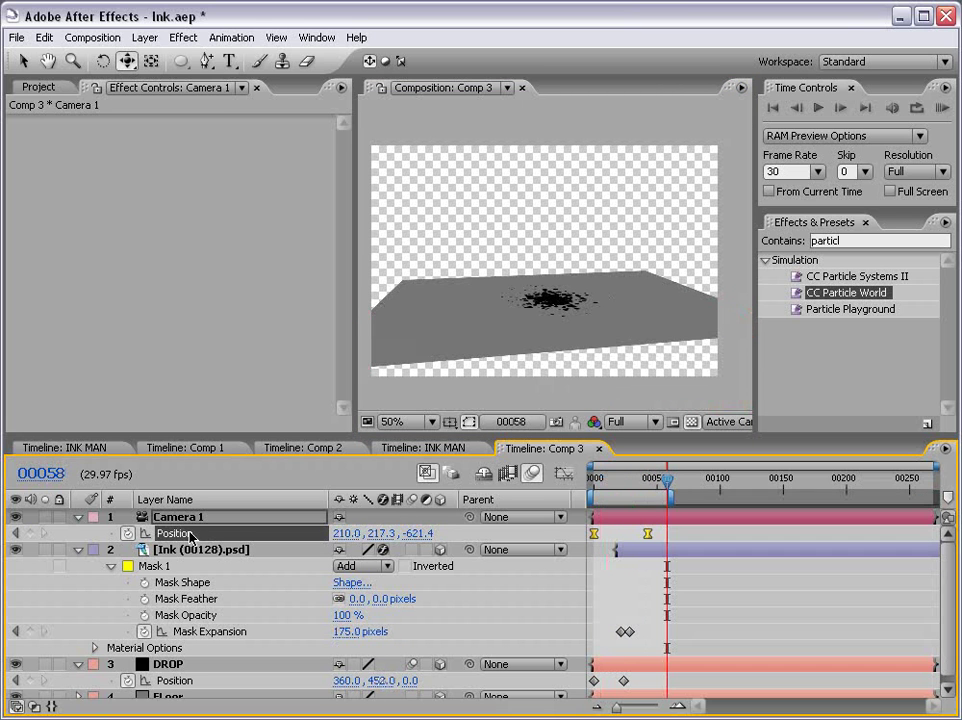
click(189, 534)
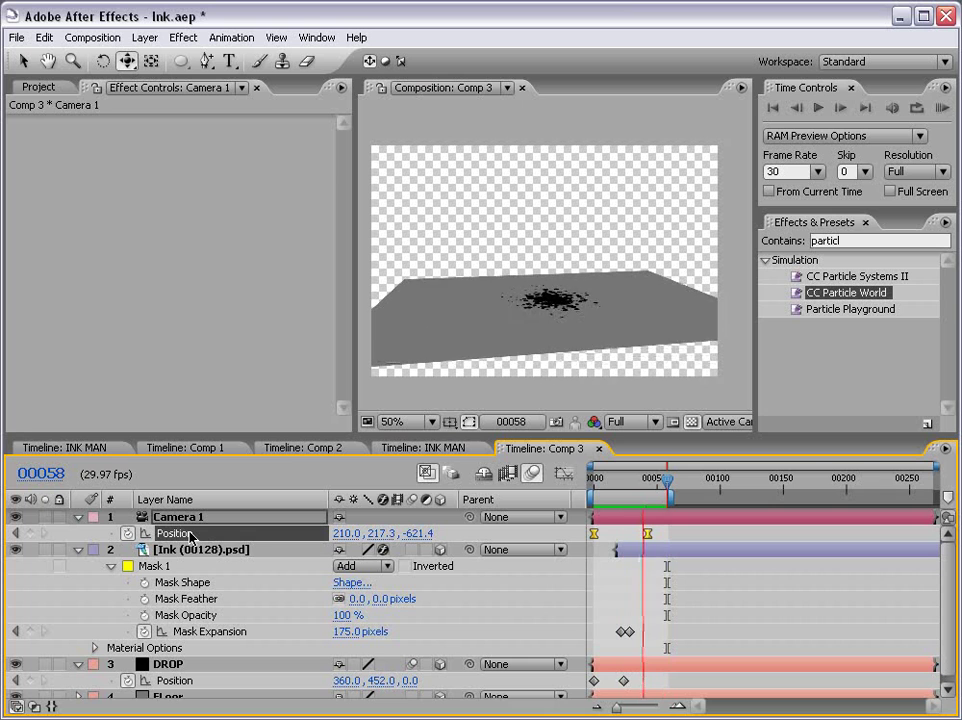
click(190, 535)
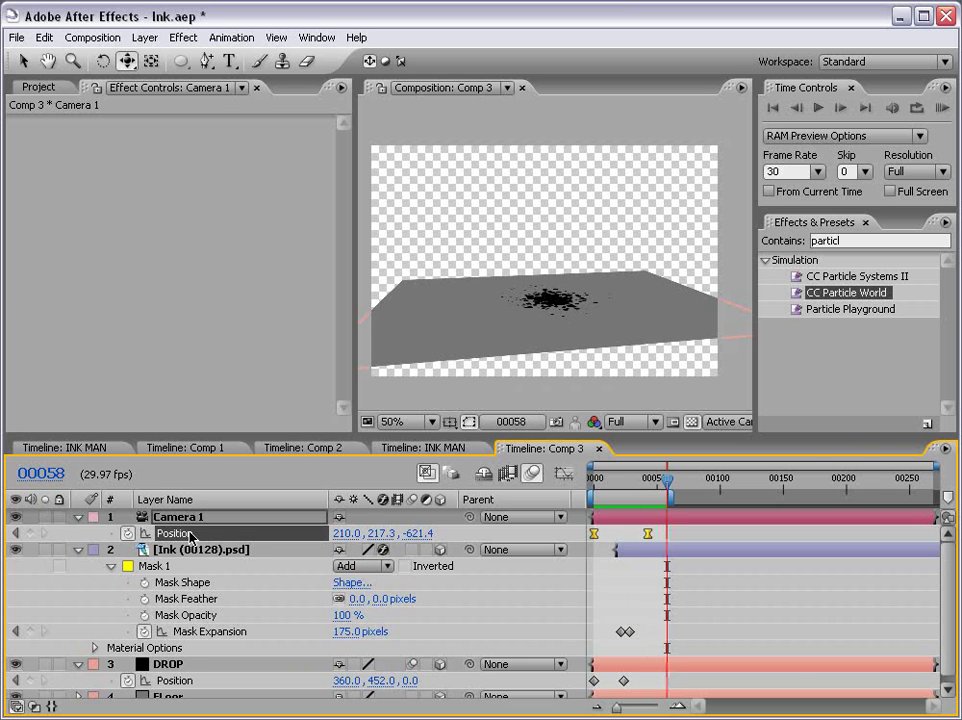
click(715, 597)
key(v)
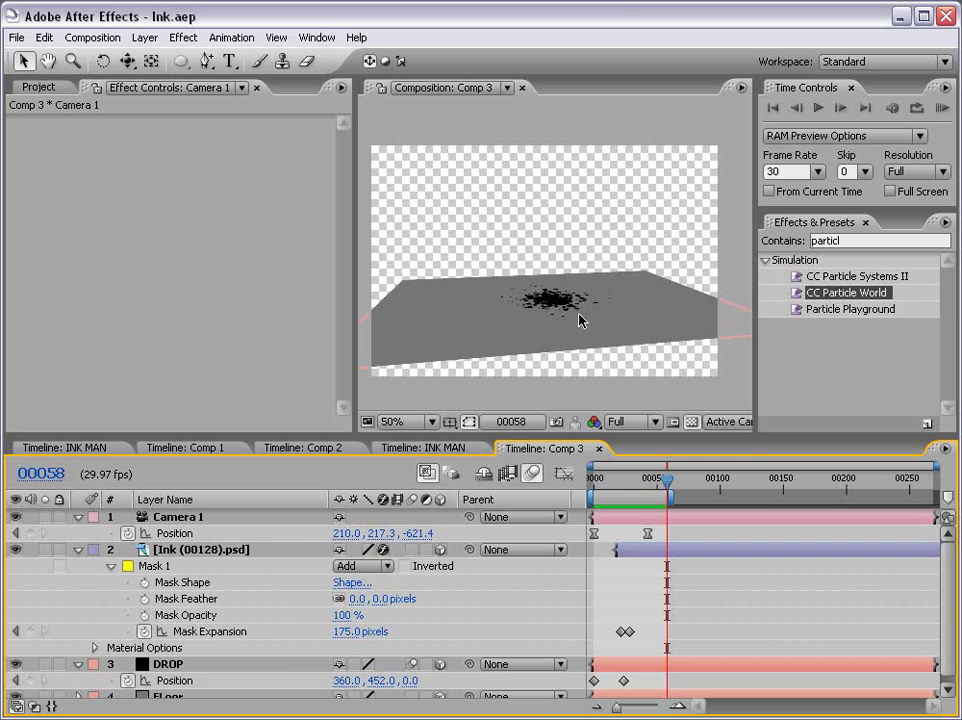
Show the comp on a black background, switch to Comp 1, and preview the falling ink drop
click(691, 421)
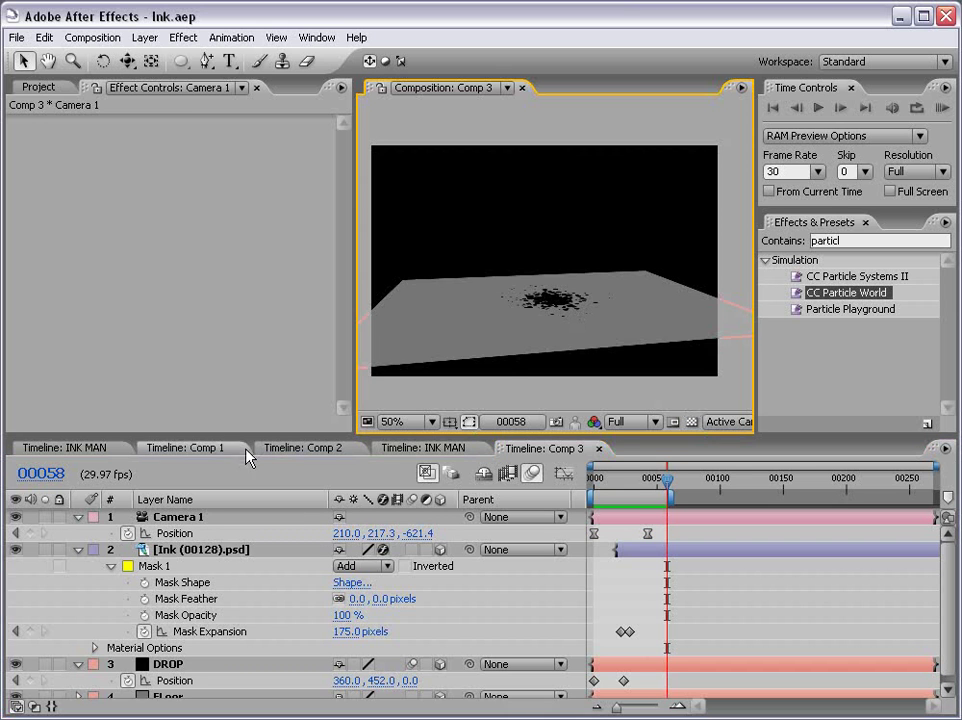
click(214, 449)
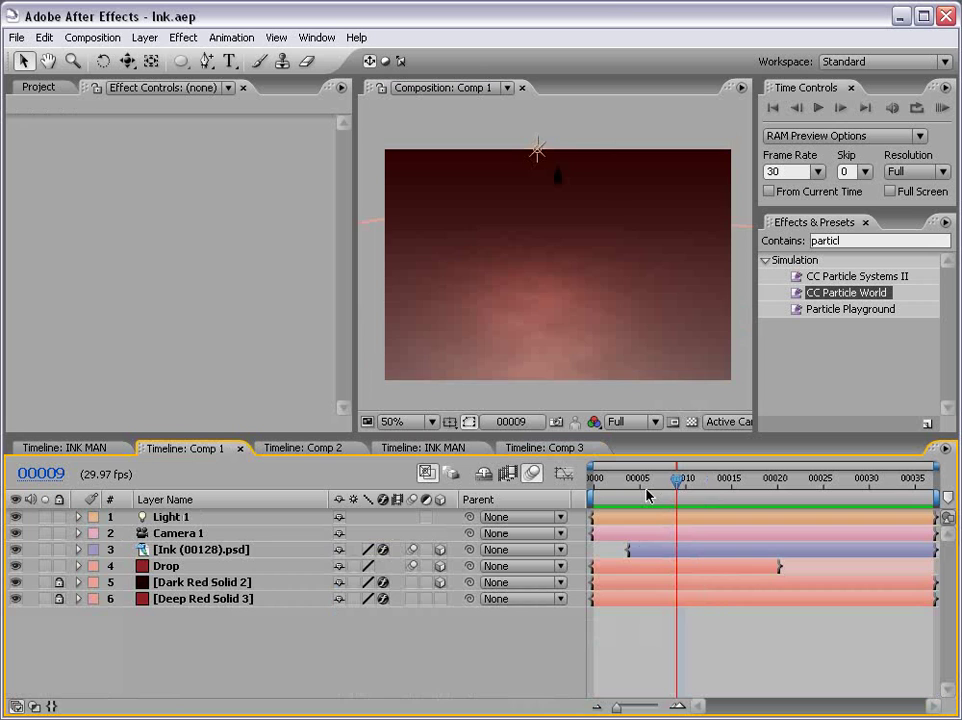
key(KP_0)
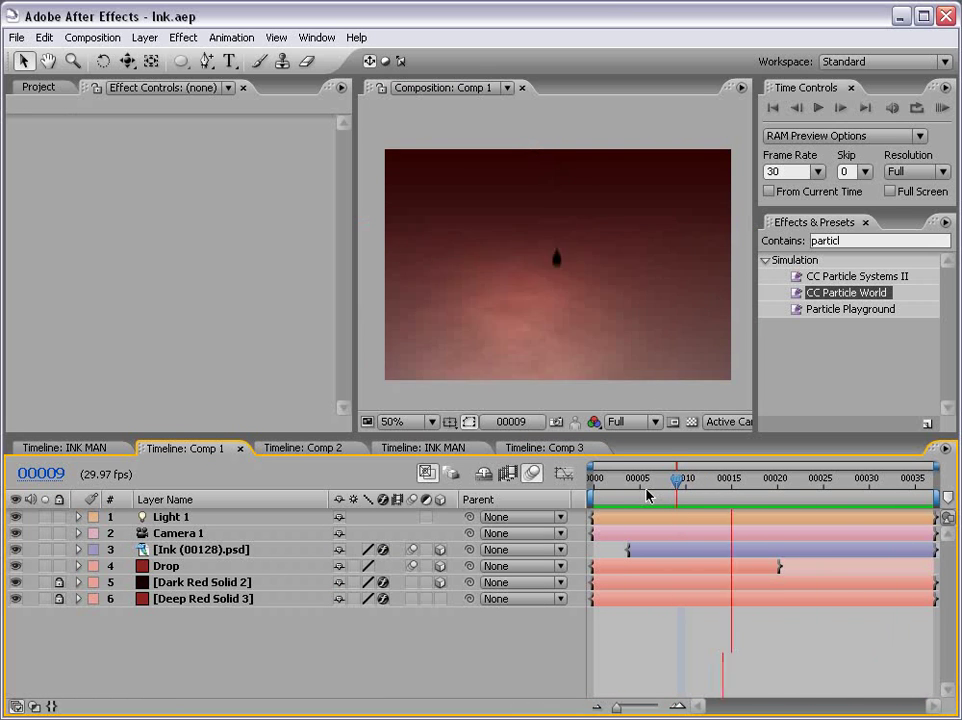
key(space)
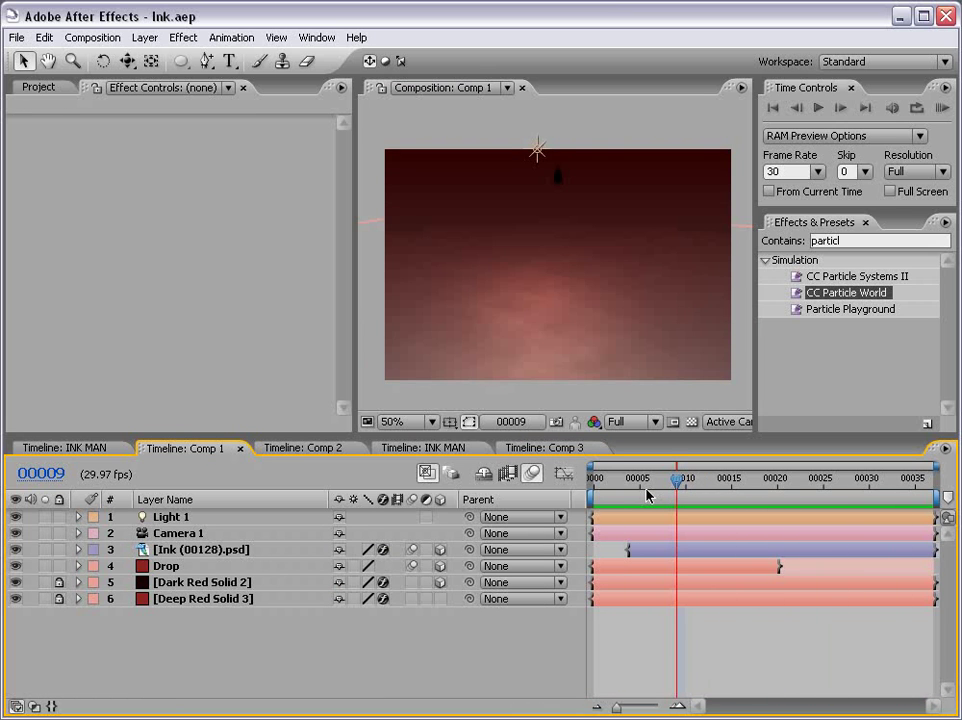